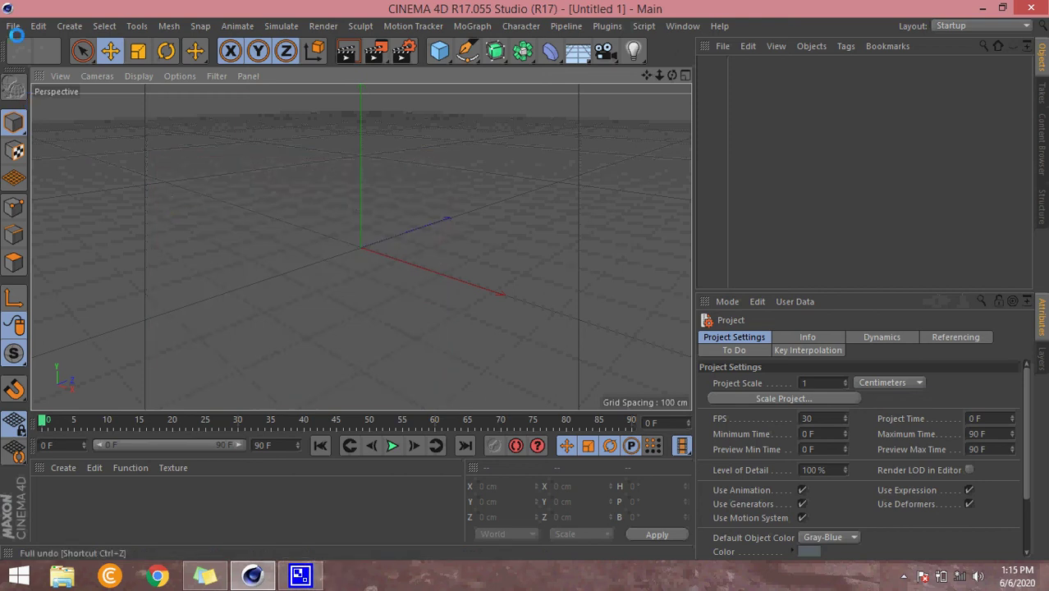
Reopen Animated Water-PRAISE.c4d from the recent files list.
{"action": "left_click", "coordinate": [14, 25]}
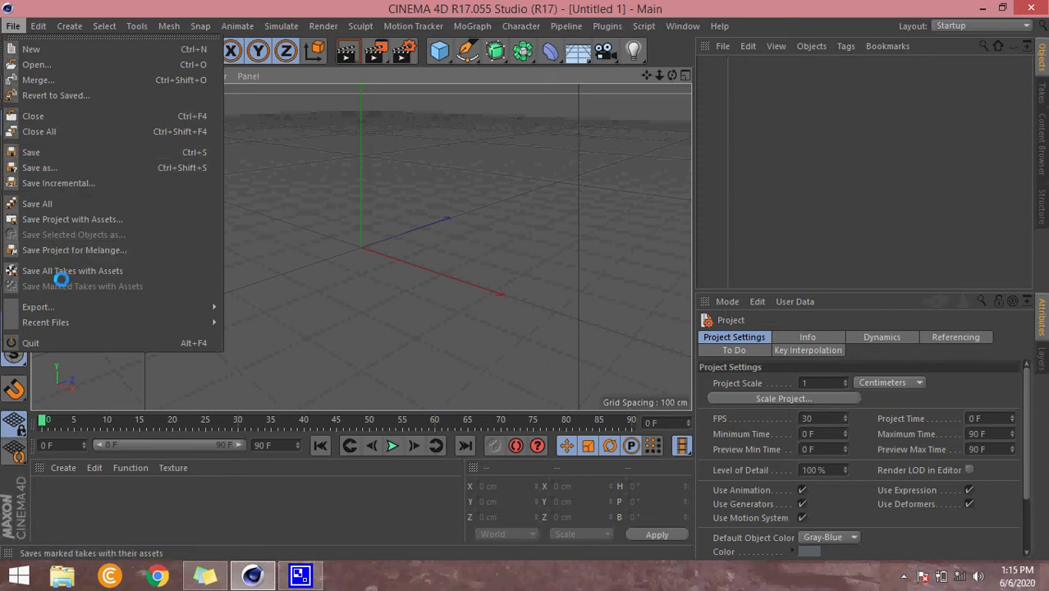
{"action": "mouse_move", "coordinate": [46, 322]}
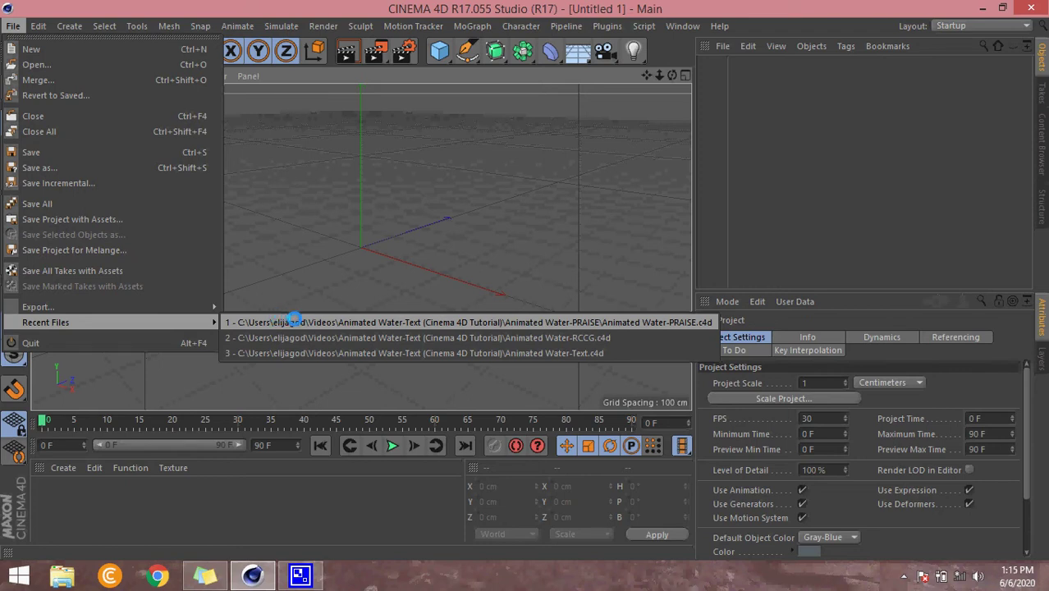
{"action": "left_click", "coordinate": [295, 321]}
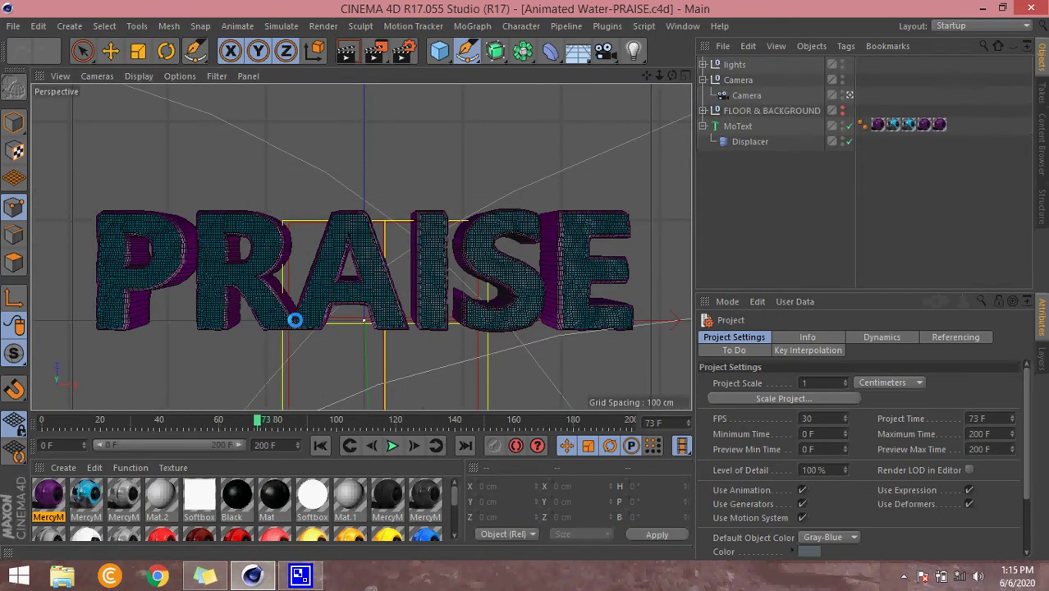
Render the current frame in the viewport, dismissing the missing-texture warning.
{"action": "left_click", "coordinate": [348, 52]}
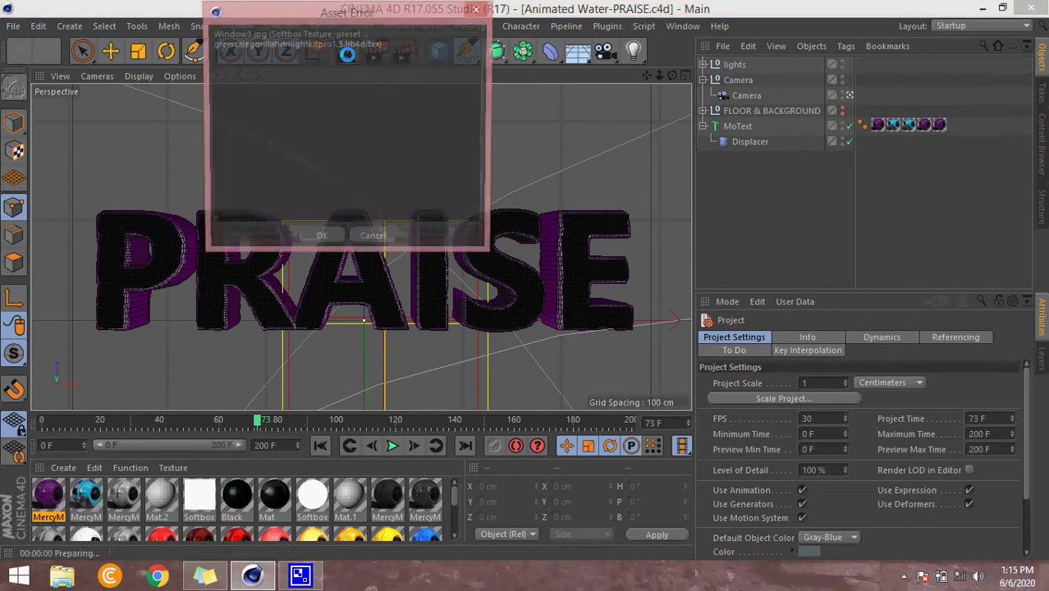
{"action": "left_click", "coordinate": [321, 238]}
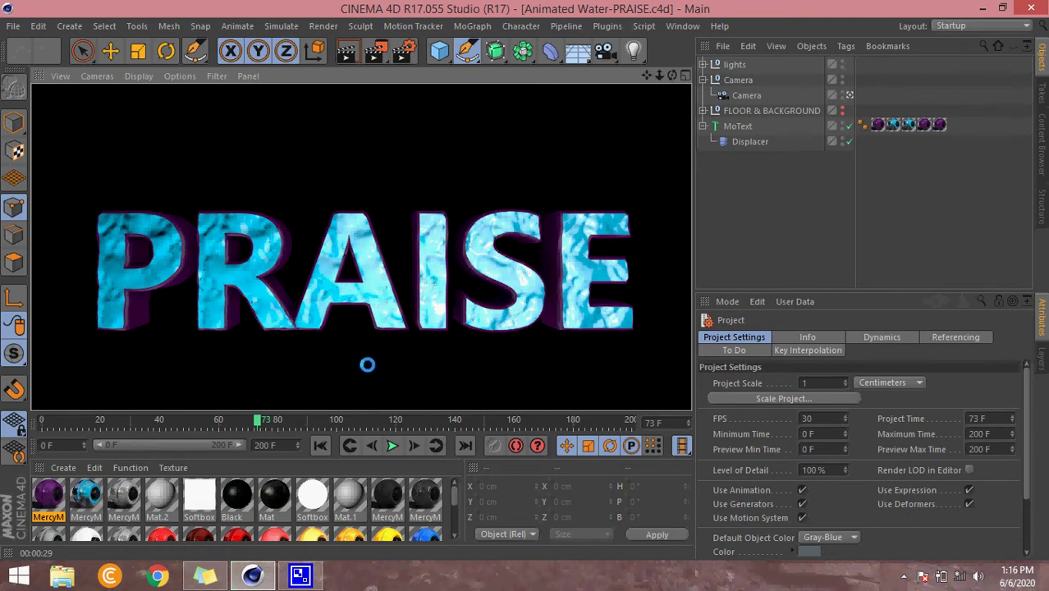
Clear the render, play the camera animation from frame 0 and stop near frame 64.
{"action": "left_click", "coordinate": [786, 205]}
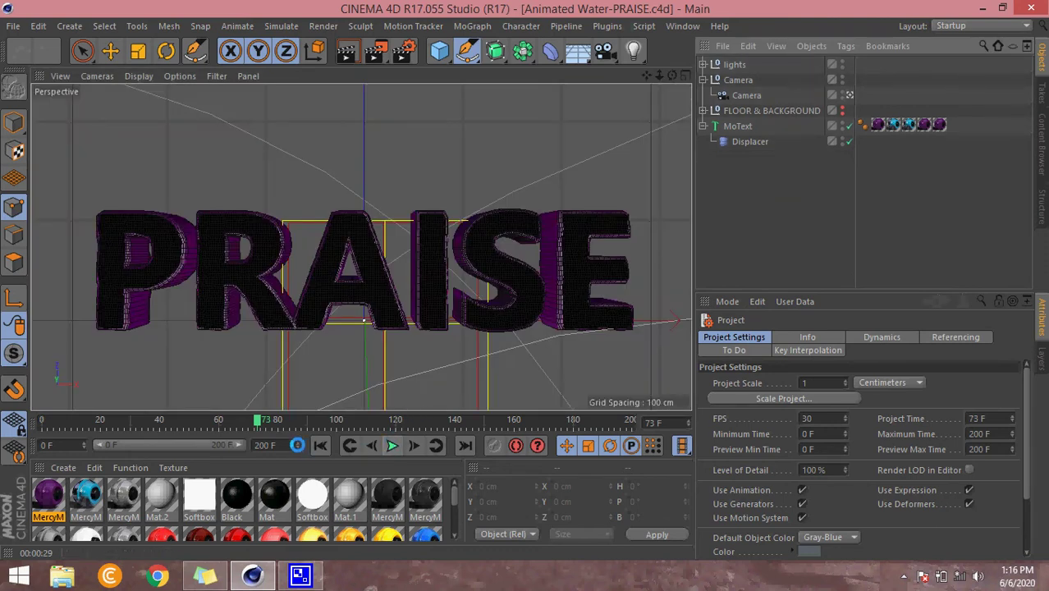
{"action": "left_click", "coordinate": [347, 445]}
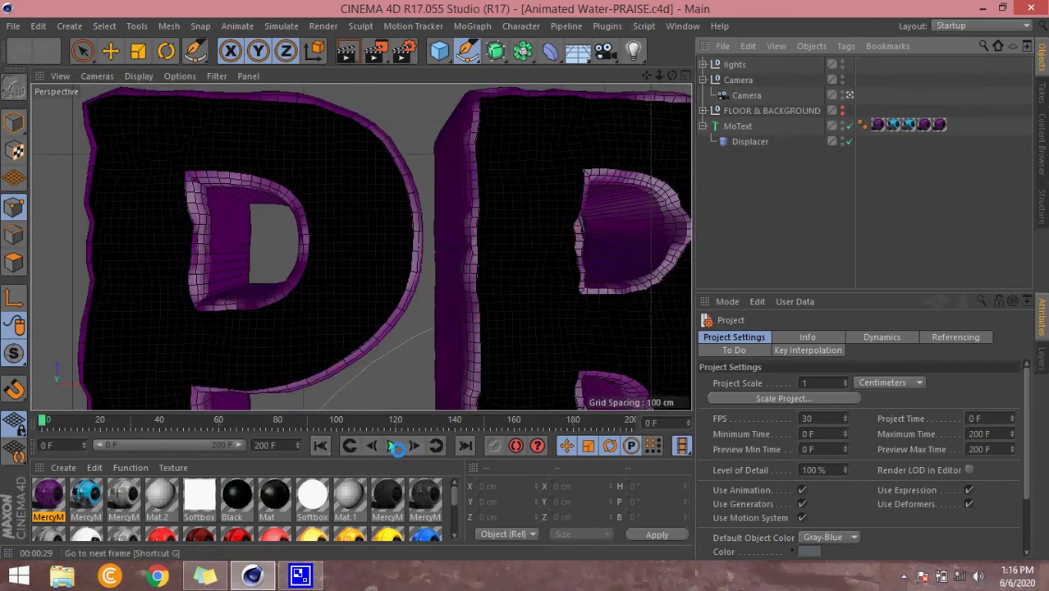
{"action": "left_click", "coordinate": [391, 445]}
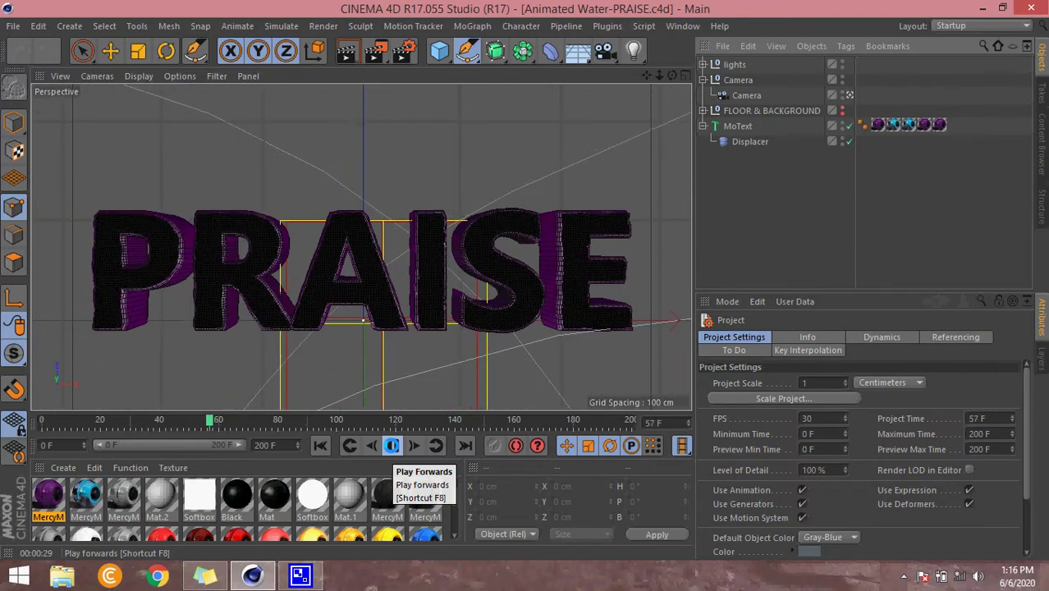
{"action": "left_click", "coordinate": [392, 445]}
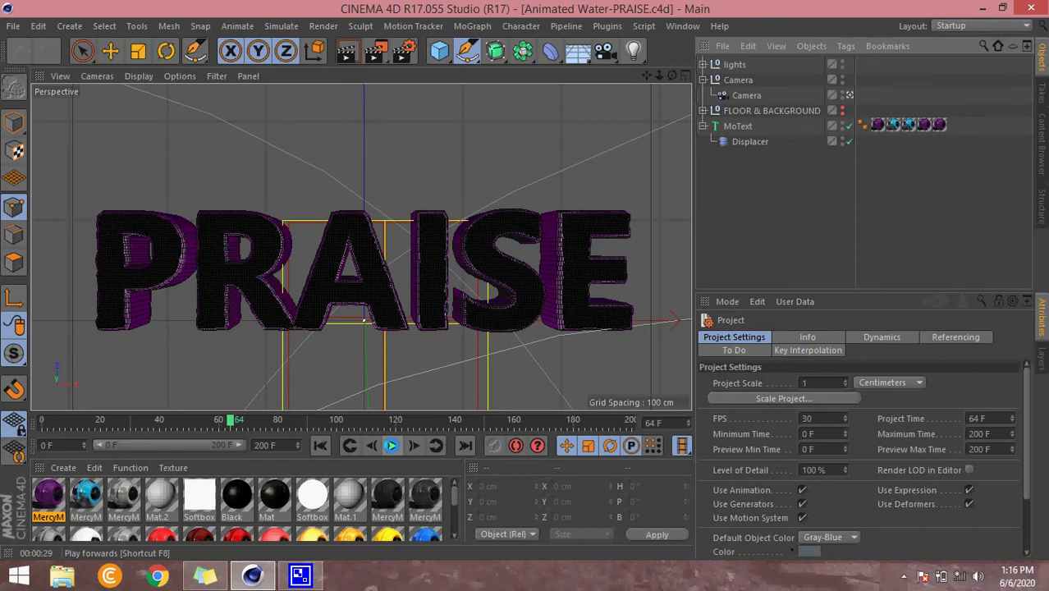
{"action": "left_click", "coordinate": [63, 575]}
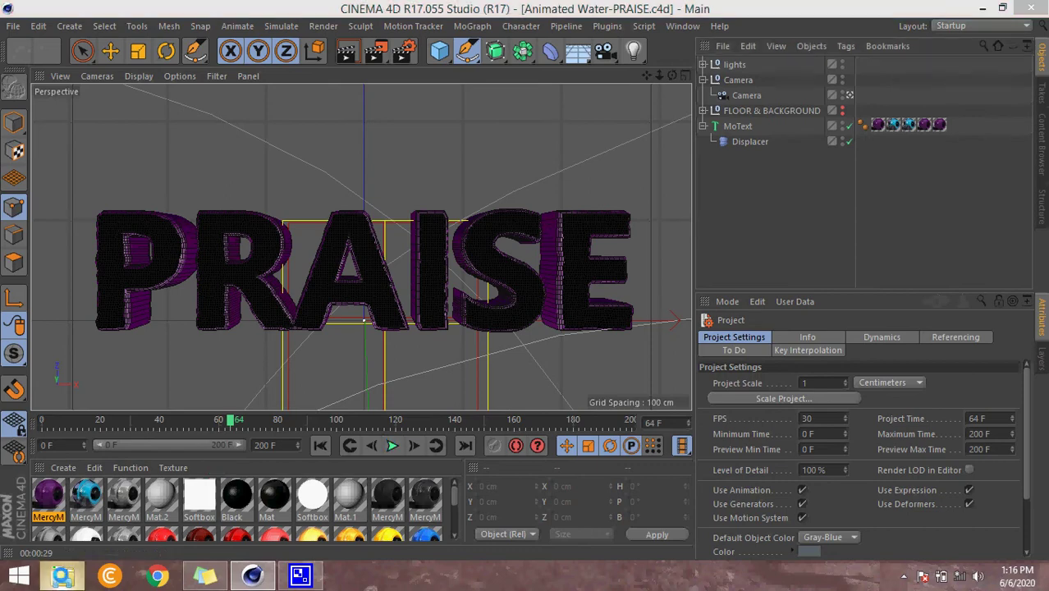
{"action": "mouse_move", "coordinate": [62, 241]}
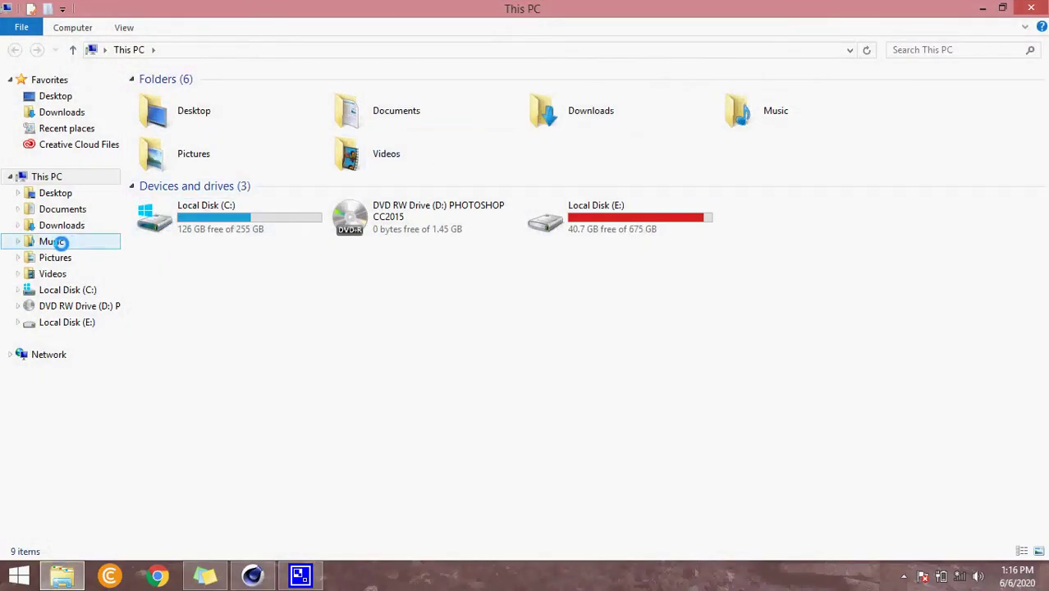
Browse the Videos folder in File Explorer, then close the Explorer window.
{"action": "left_click", "coordinate": [52, 273]}
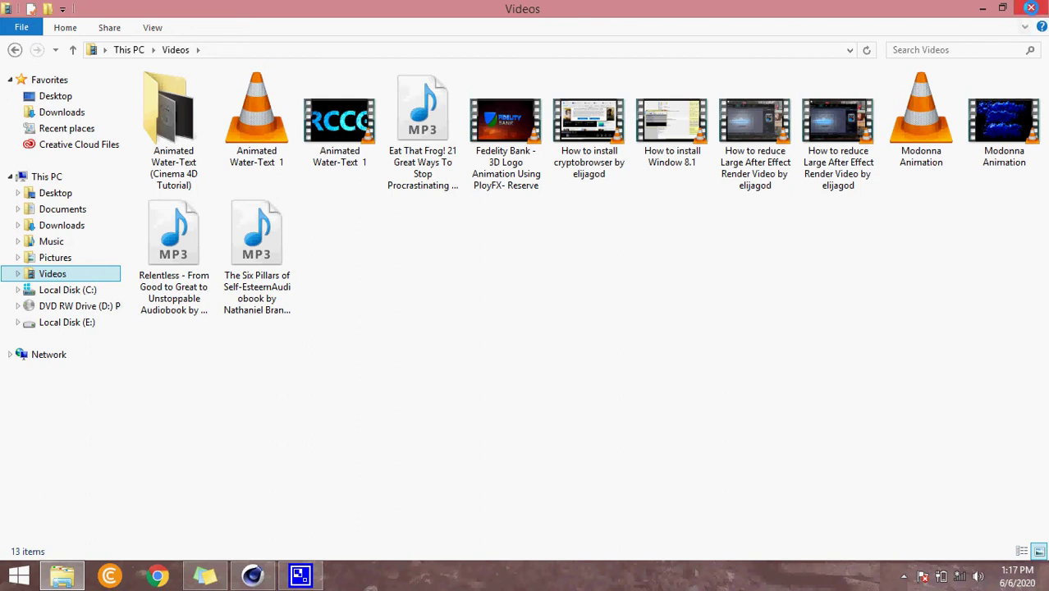
{"action": "left_click", "coordinate": [1033, 8]}
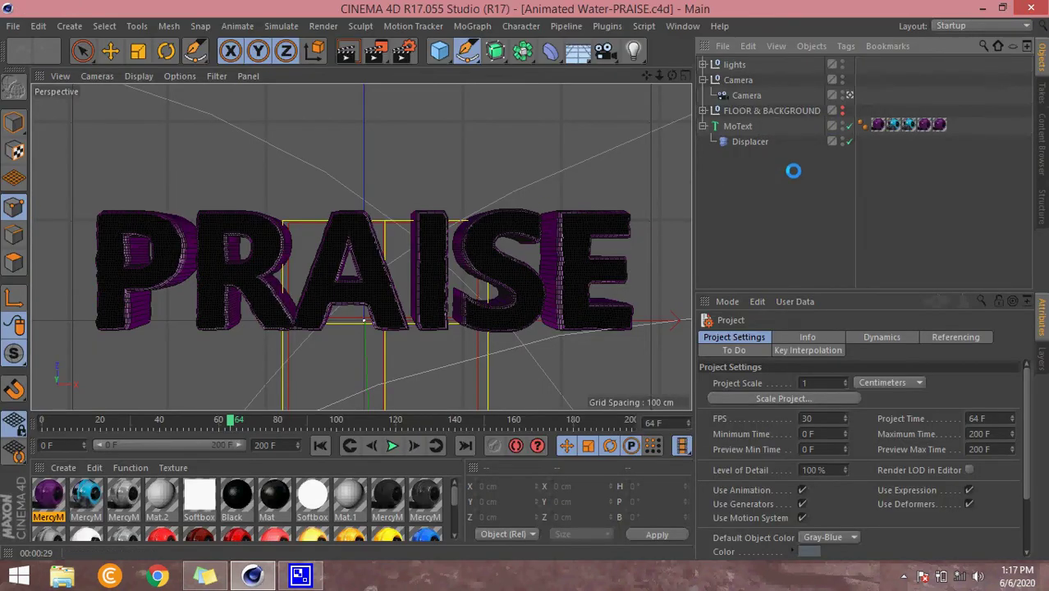
Change the MoText text to WORSHIP and rewind the timeline to frame 0.
{"action": "left_click", "coordinate": [738, 126]}
{"action": "type", "text": "WORSHIP"}
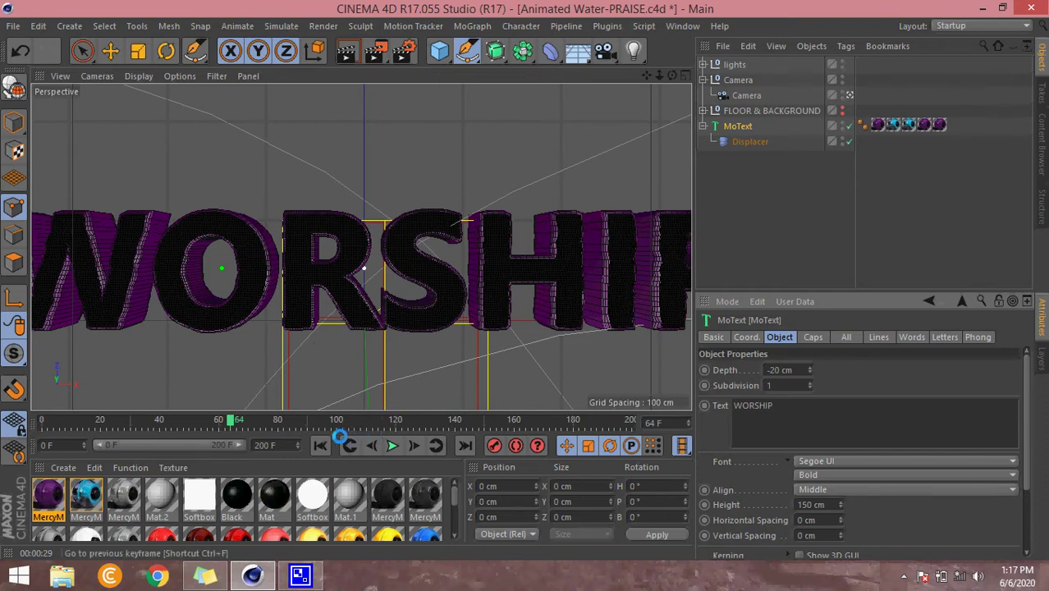
{"action": "left_click", "coordinate": [349, 445]}
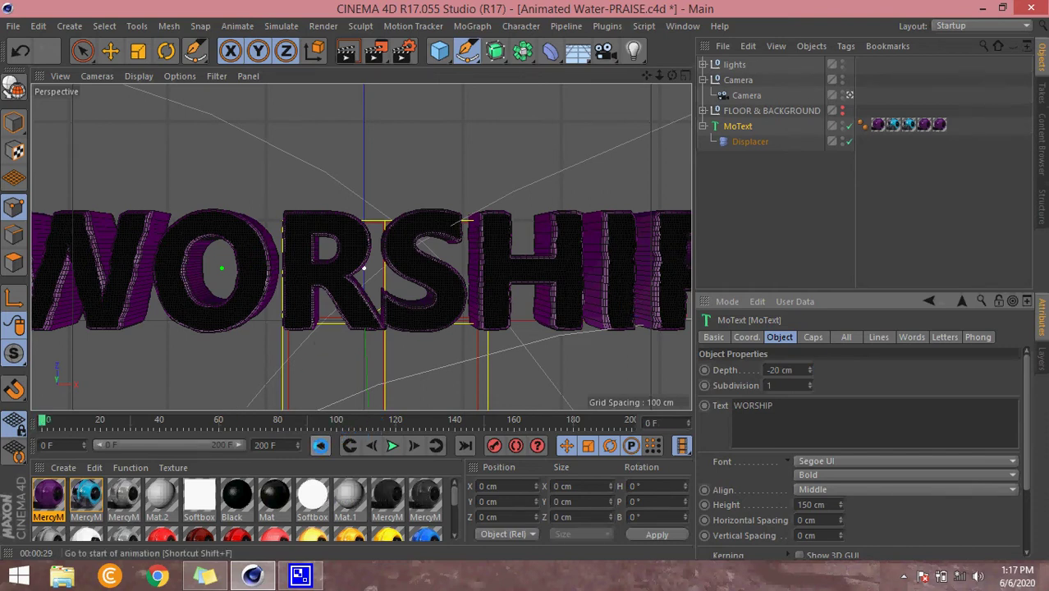
{"action": "left_click", "coordinate": [11, 25]}
{"action": "left_click", "coordinate": [46, 168]}
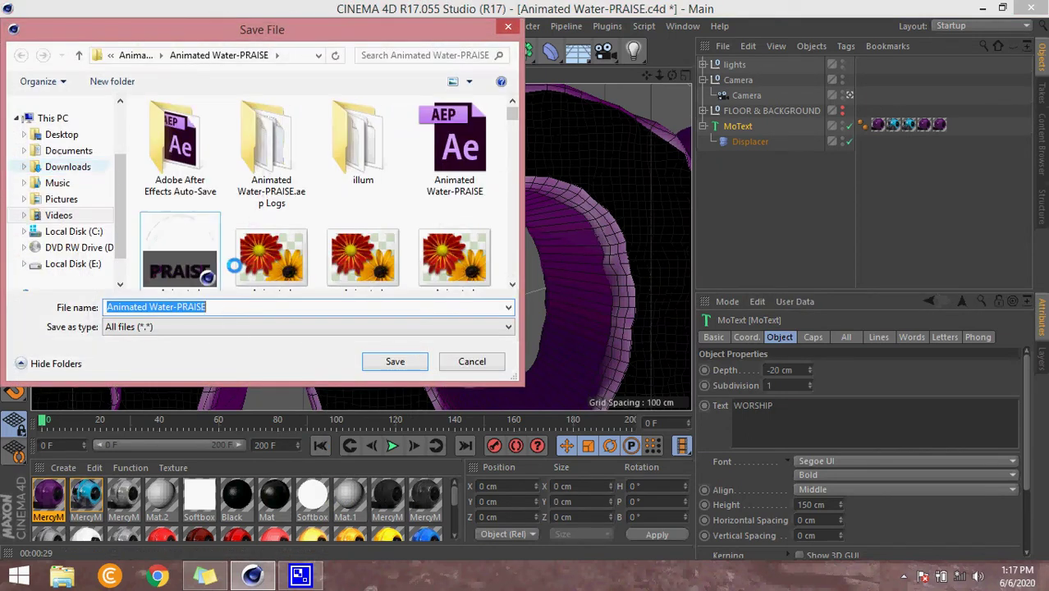
Rename the file to Animated Water-WORSHIP and copy that name.
{"action": "left_click", "coordinate": [215, 305]}
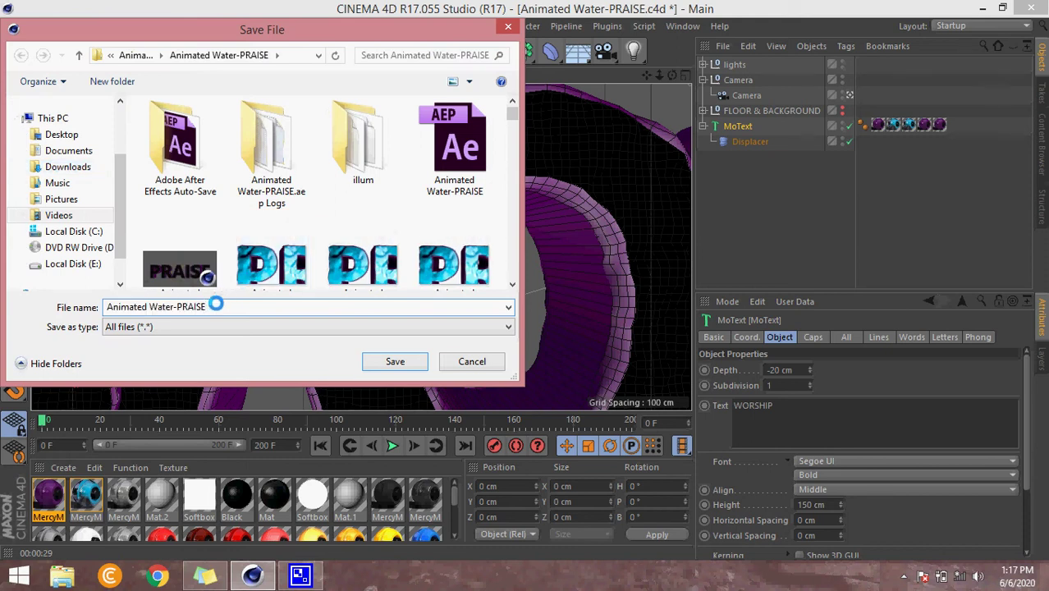
{"action": "key", "text": "BackSpace"}
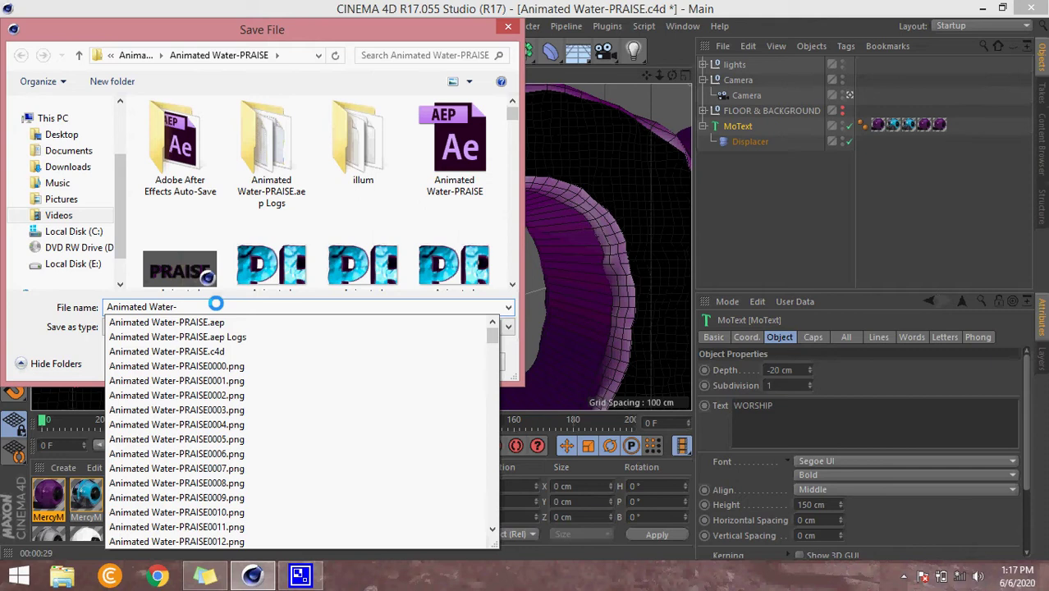
{"action": "type", "text": "WORSHIP"}
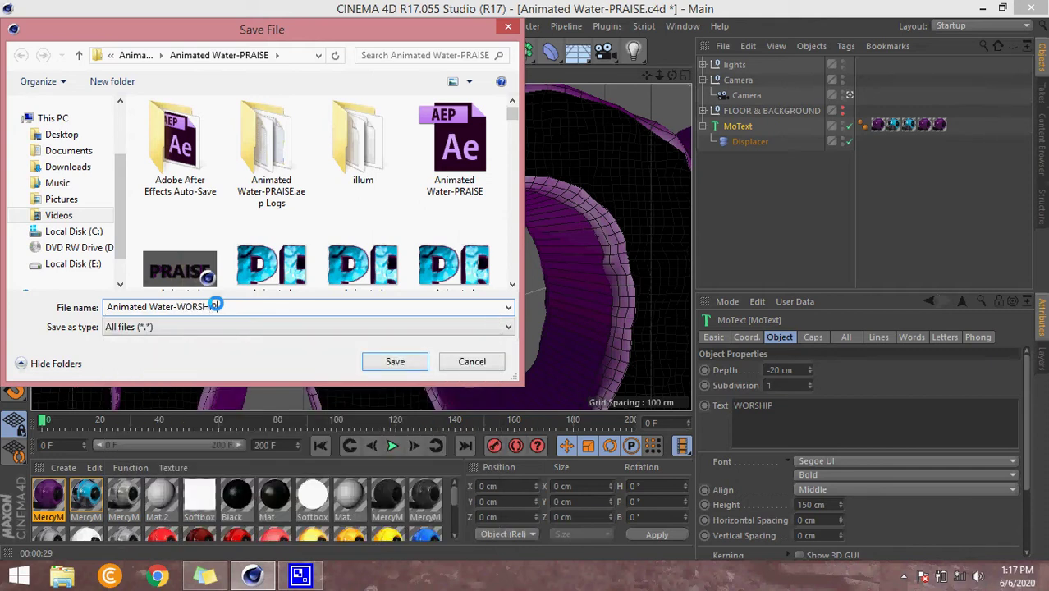
{"action": "key", "text": "ctrl+a"}
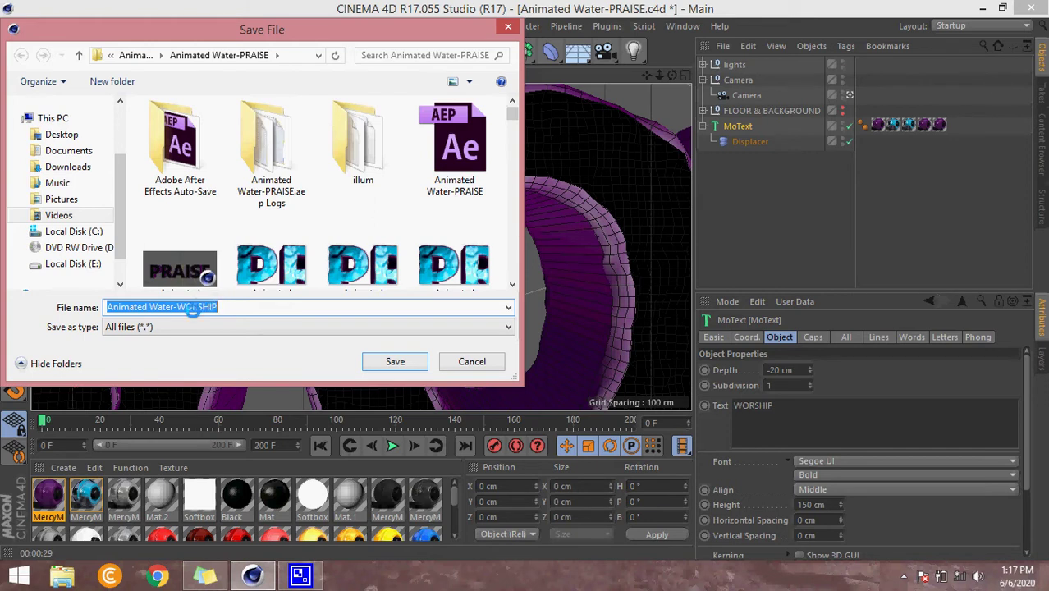
{"action": "right_click", "coordinate": [194, 311]}
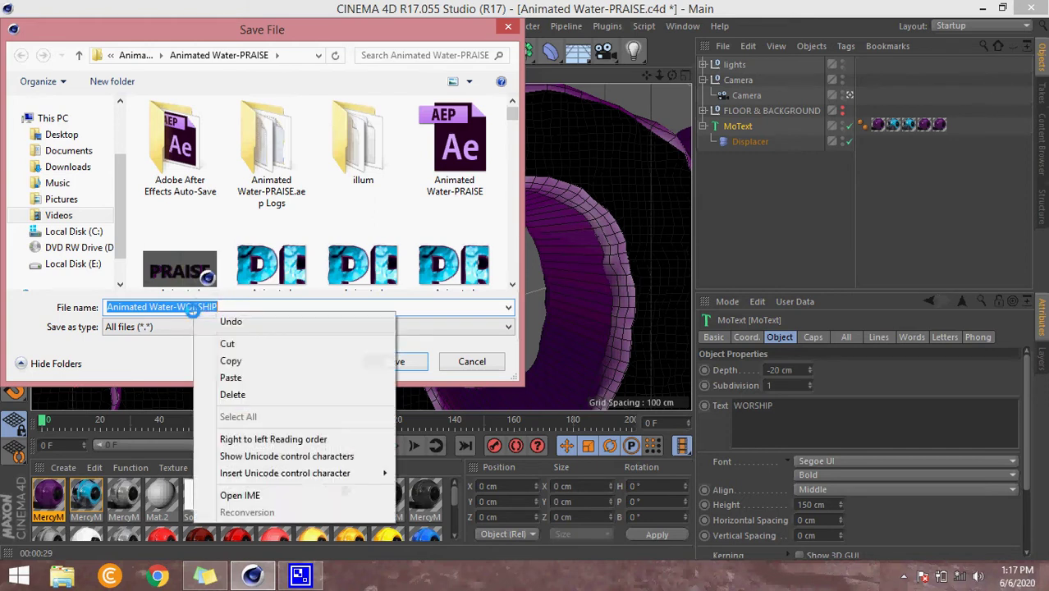
{"action": "left_click", "coordinate": [234, 360]}
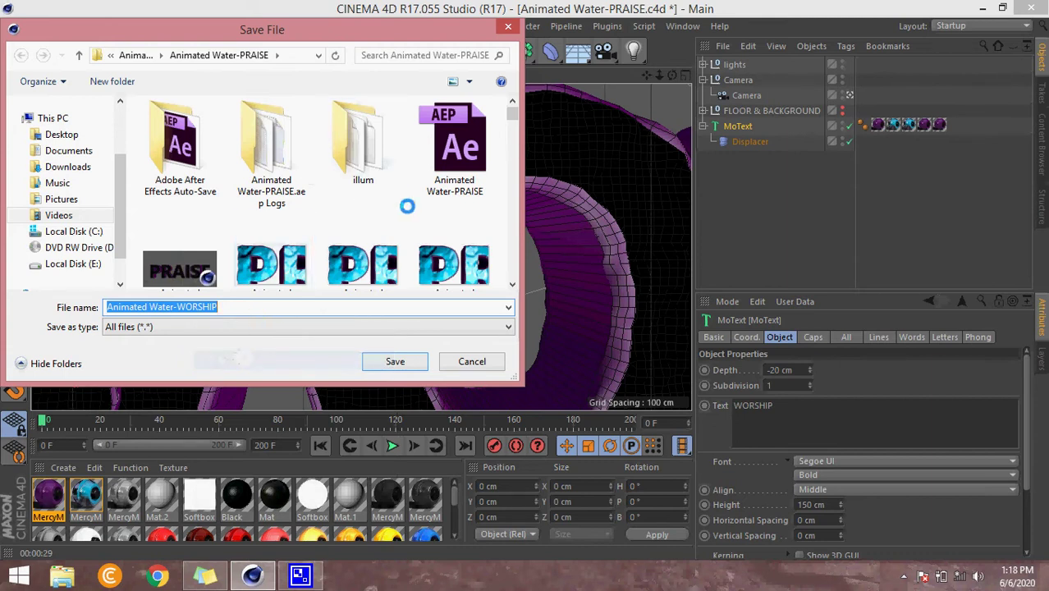
Create an Animated Water-WORSHIP folder and save the project inside it.
{"action": "right_click", "coordinate": [497, 217]}
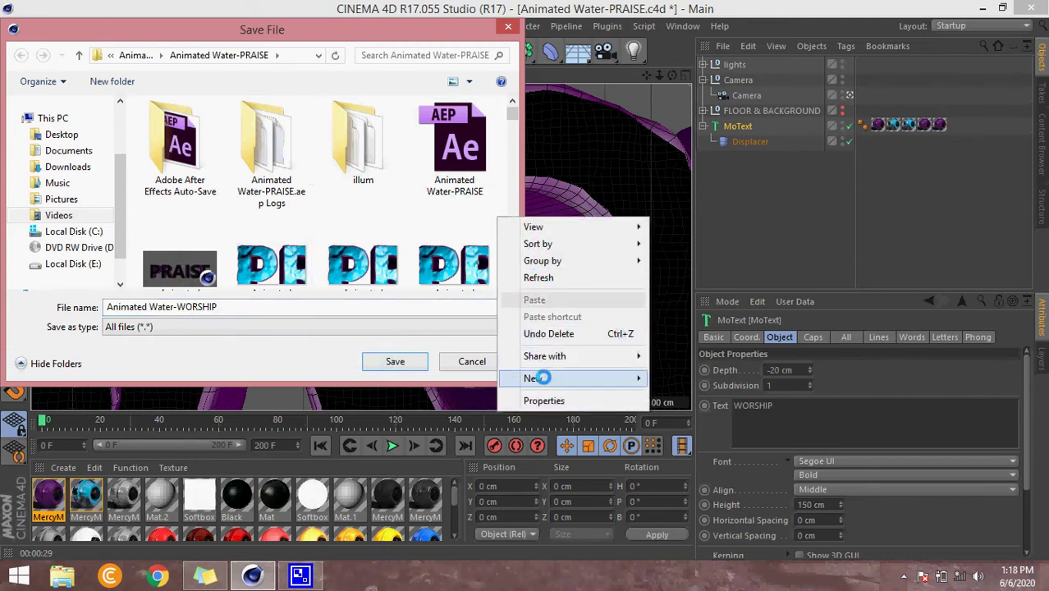
{"action": "mouse_move", "coordinate": [575, 379]}
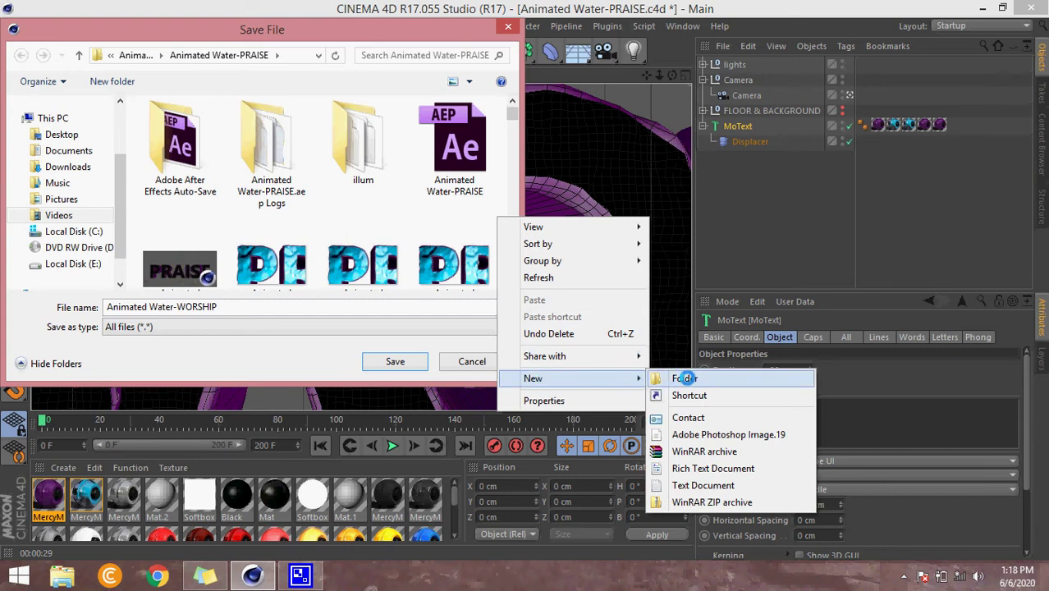
{"action": "left_click", "coordinate": [684, 378]}
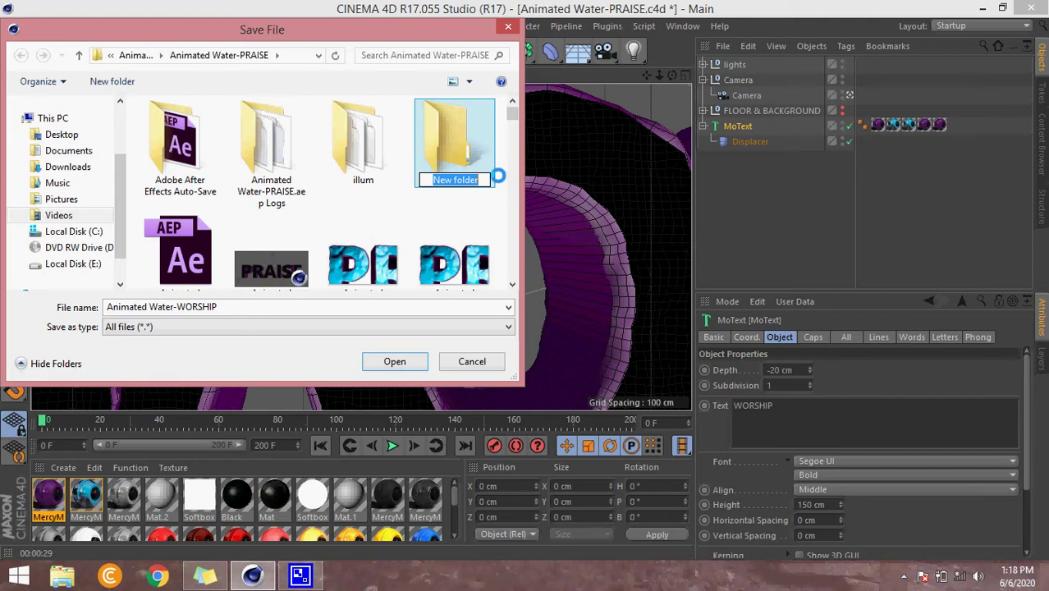
{"action": "key", "text": "ctrl+v"}
{"action": "key", "text": "Return"}
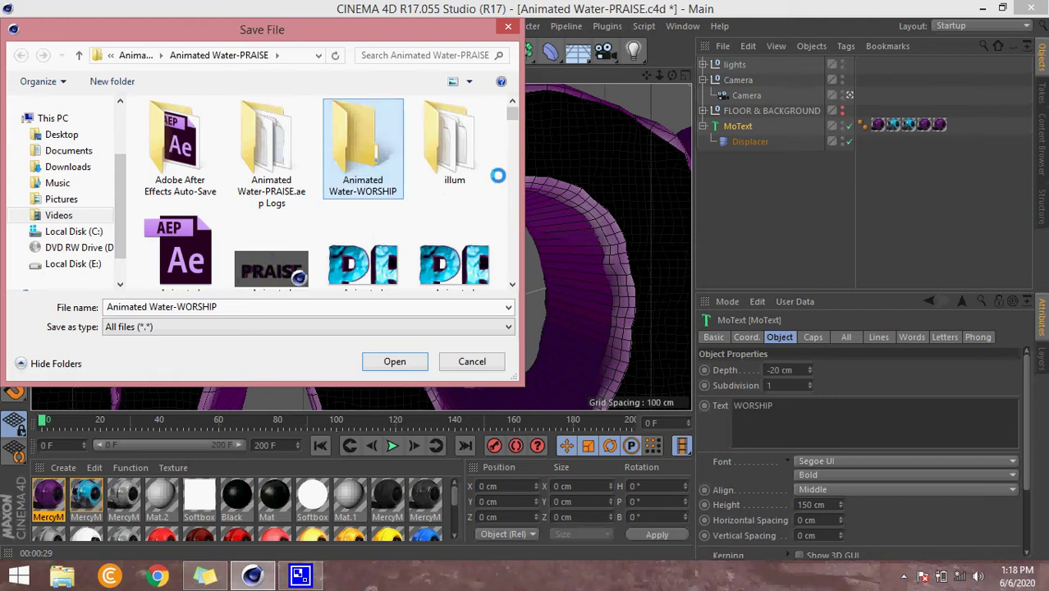
{"action": "key", "text": "Return"}
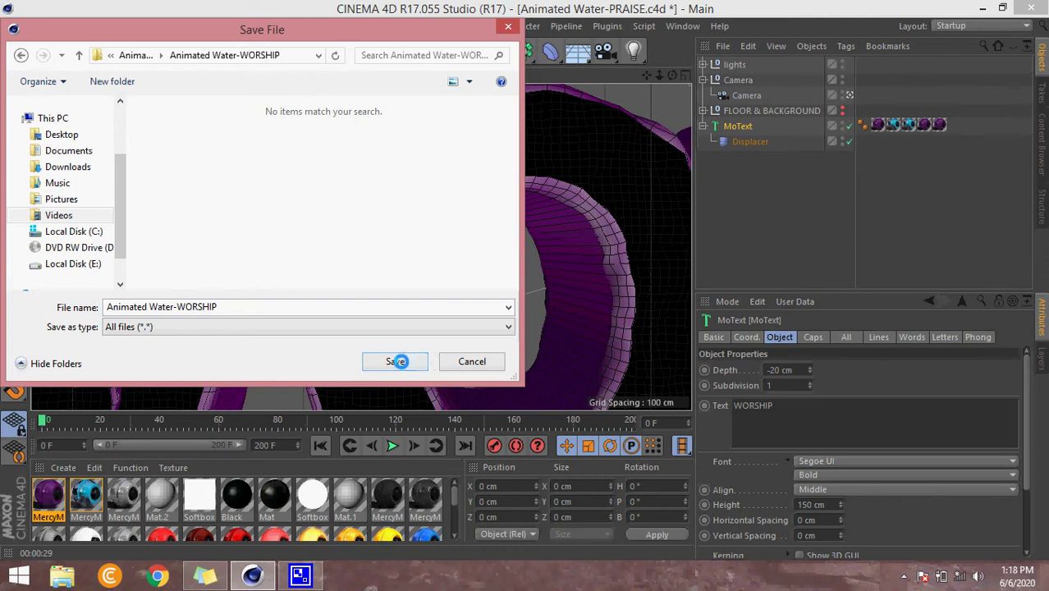
{"action": "left_click", "coordinate": [395, 361]}
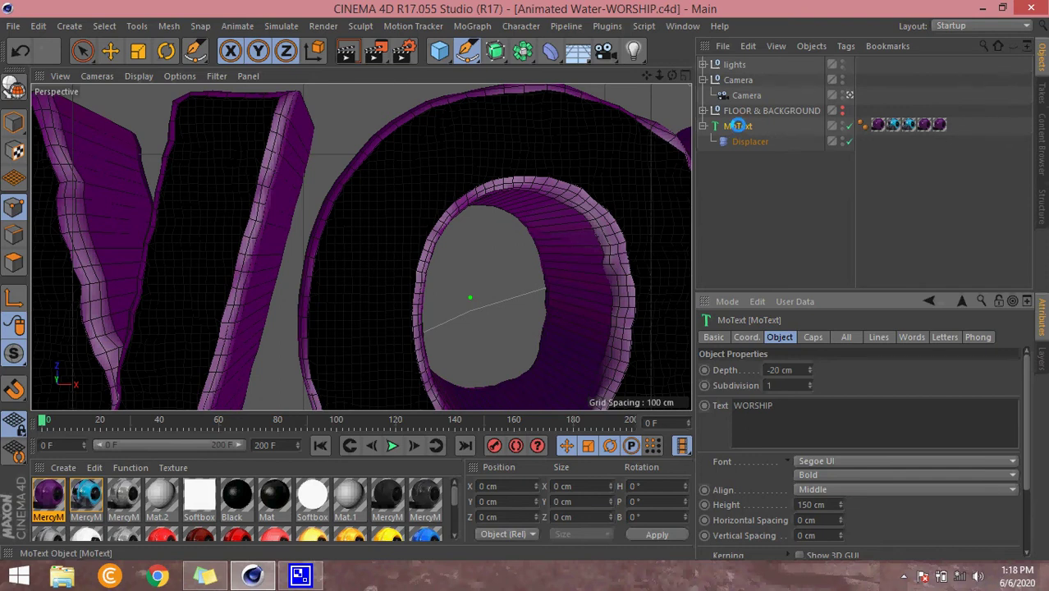
Select the MoText, play the WORSHIP animation and stop it at frame 69.
{"action": "left_click", "coordinate": [738, 126]}
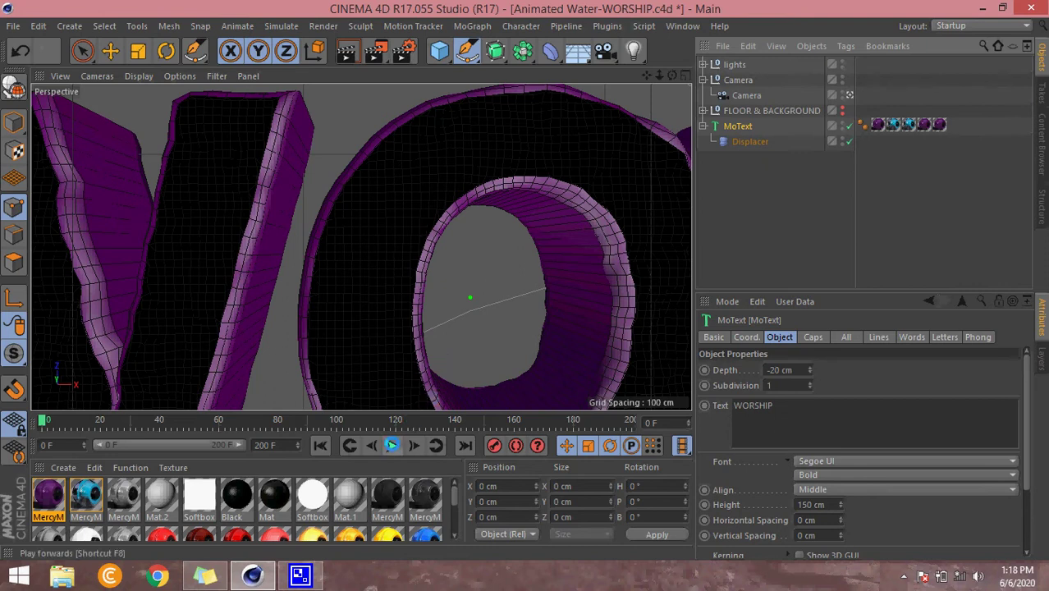
{"action": "left_click", "coordinate": [392, 445]}
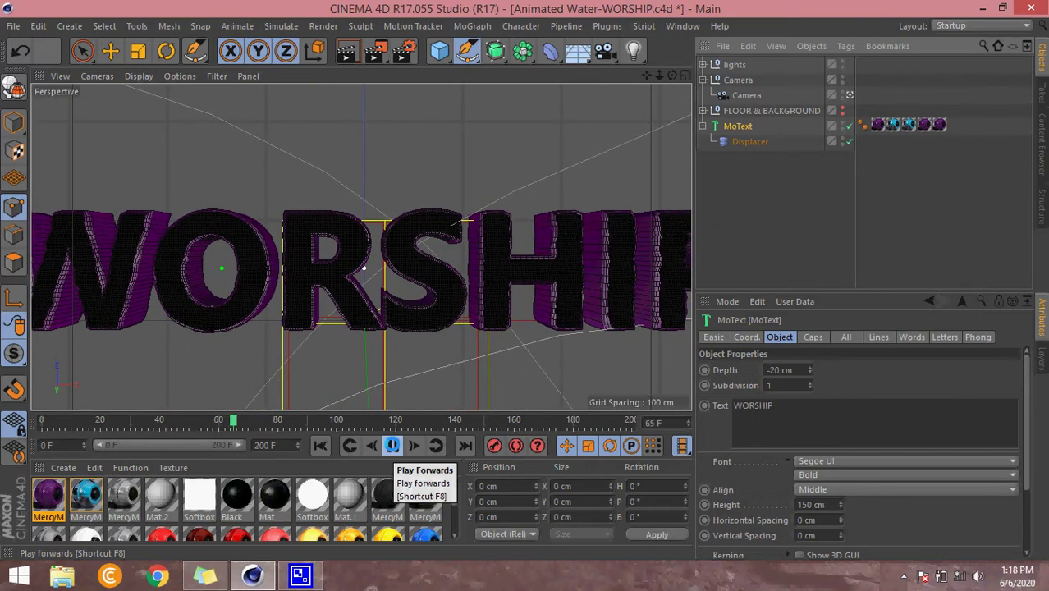
{"action": "left_click", "coordinate": [393, 445]}
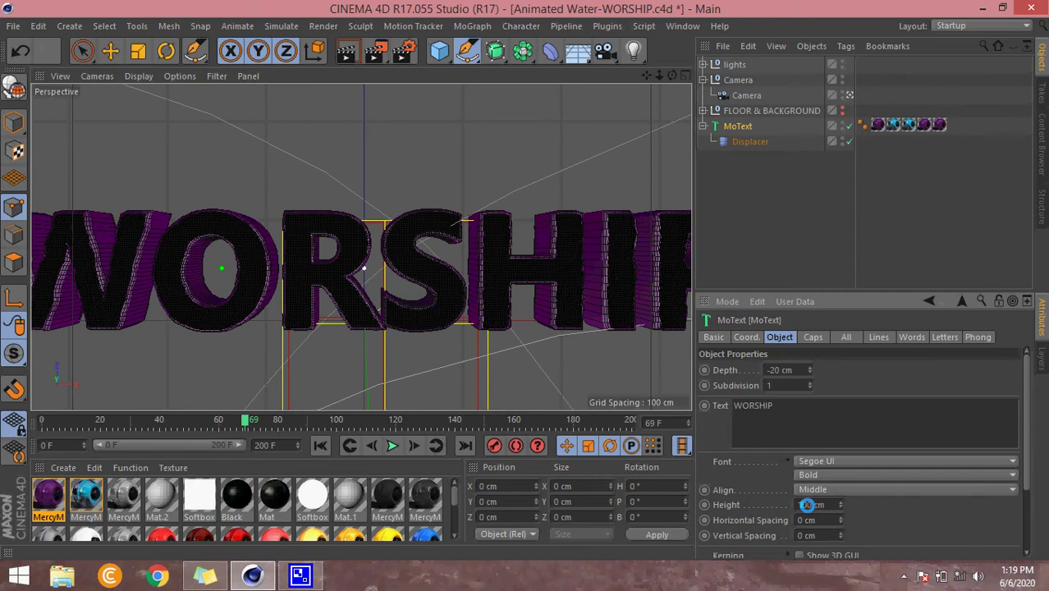
Set the MoText height to 100 cm and return the timeline to frame 0.
{"action": "left_click", "coordinate": [807, 505]}
{"action": "key", "text": "Return"}
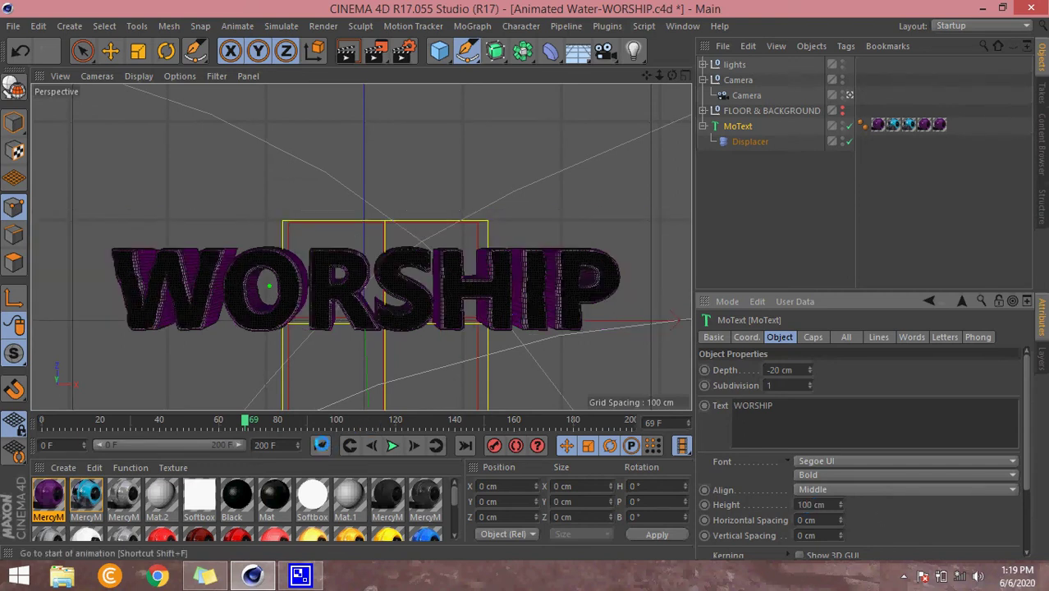
{"action": "left_click", "coordinate": [320, 445]}
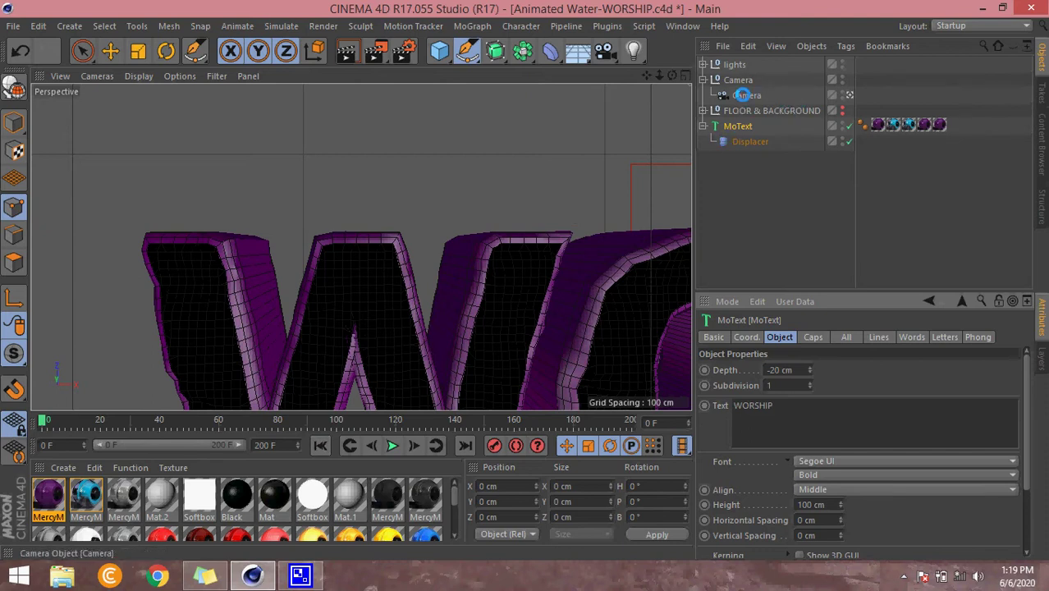
Select the camera and zoom the view in close on the W and O letters.
{"action": "left_click", "coordinate": [742, 95]}
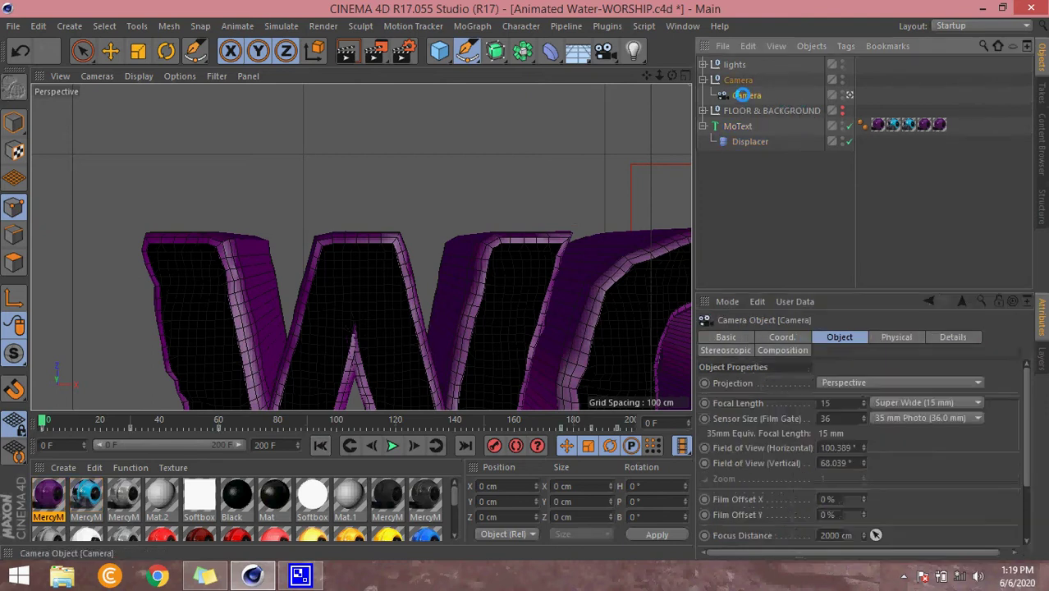
{"action": "left_click", "coordinate": [782, 337]}
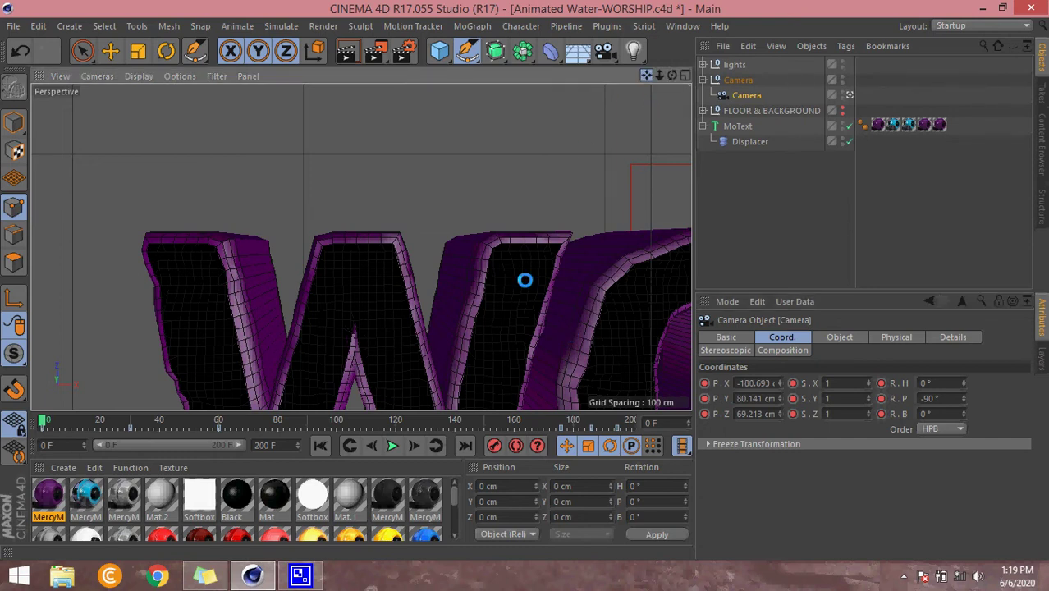
{"action": "scroll", "coordinate": [524, 277], "scroll_direction": "up", "scroll_amount": 1}
{"action": "scroll", "coordinate": [524, 278], "scroll_direction": "up", "scroll_amount": 2}
{"action": "scroll", "coordinate": [524, 277], "scroll_direction": "up", "scroll_amount": 2}
{"action": "scroll", "coordinate": [524, 278], "scroll_direction": "up", "scroll_amount": 1}
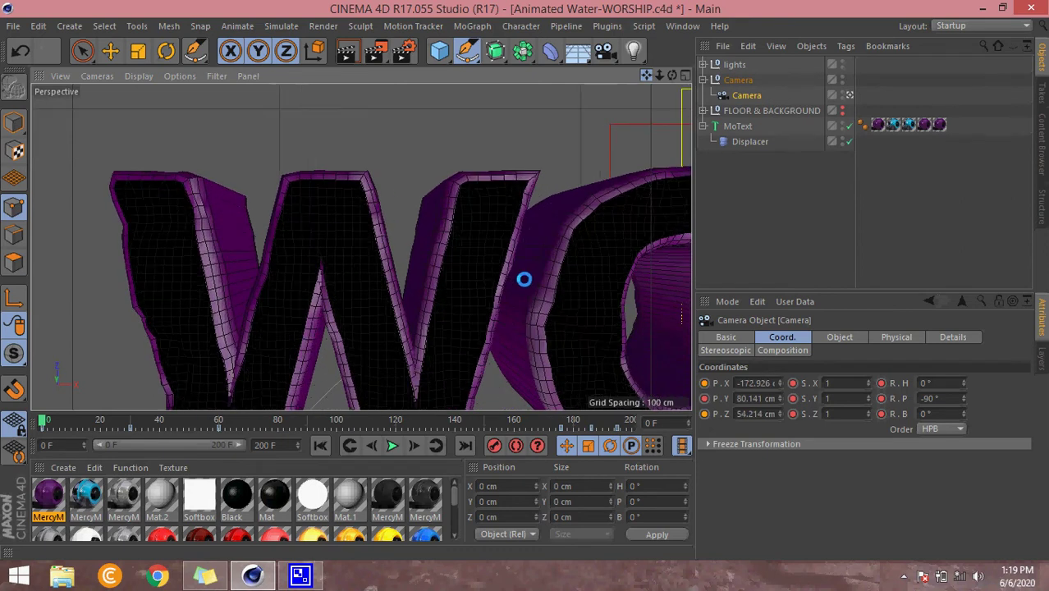
{"action": "scroll", "coordinate": [524, 277], "scroll_direction": "up", "scroll_amount": 2}
{"action": "scroll", "coordinate": [524, 278], "scroll_direction": "up", "scroll_amount": 1}
{"action": "scroll", "coordinate": [525, 280], "scroll_direction": "up", "scroll_amount": 2}
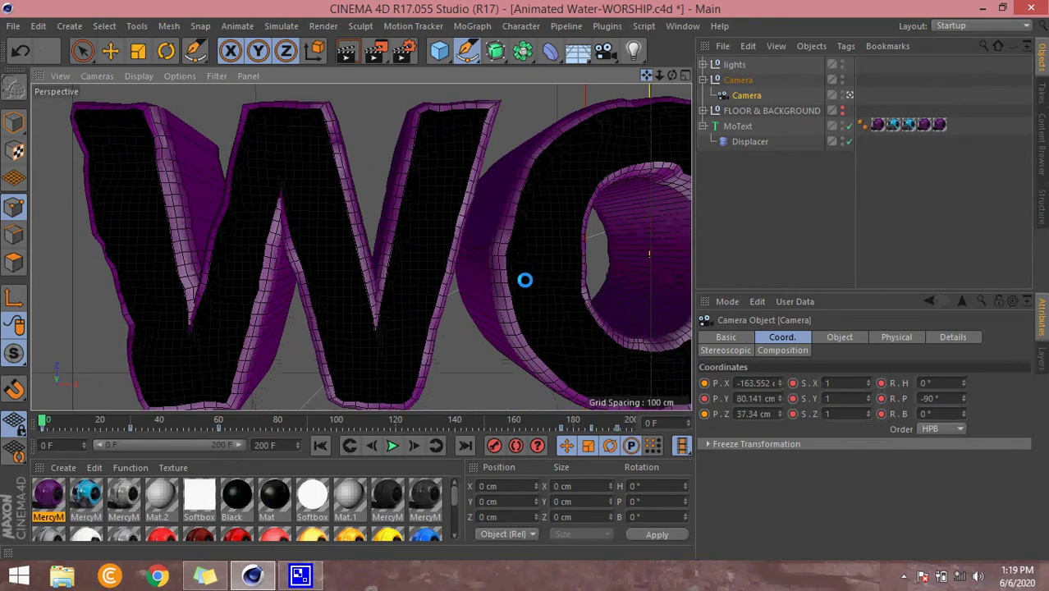
{"action": "scroll", "coordinate": [525, 280], "scroll_direction": "up", "scroll_amount": 1}
{"action": "scroll", "coordinate": [525, 280], "scroll_direction": "up", "scroll_amount": 2}
{"action": "scroll", "coordinate": [525, 280], "scroll_direction": "up", "scroll_amount": 1}
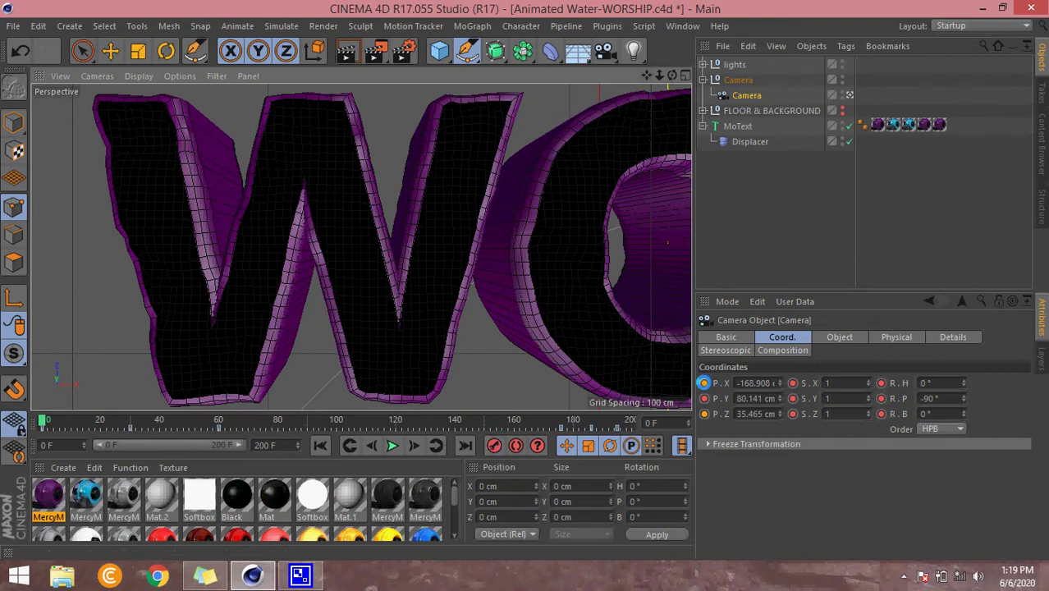
Record the camera position (P.X −168.908 cm, P.Y 80.141 cm, R.P −90°) as a frame-0 keyframe.
{"action": "left_click", "coordinate": [704, 399]}
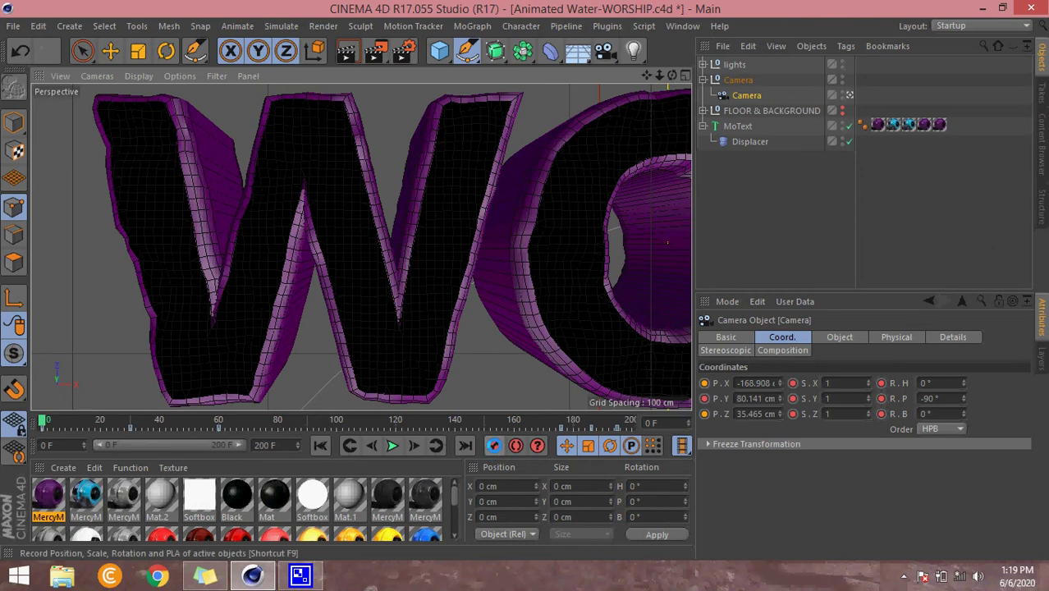
{"action": "left_click", "coordinate": [493, 445]}
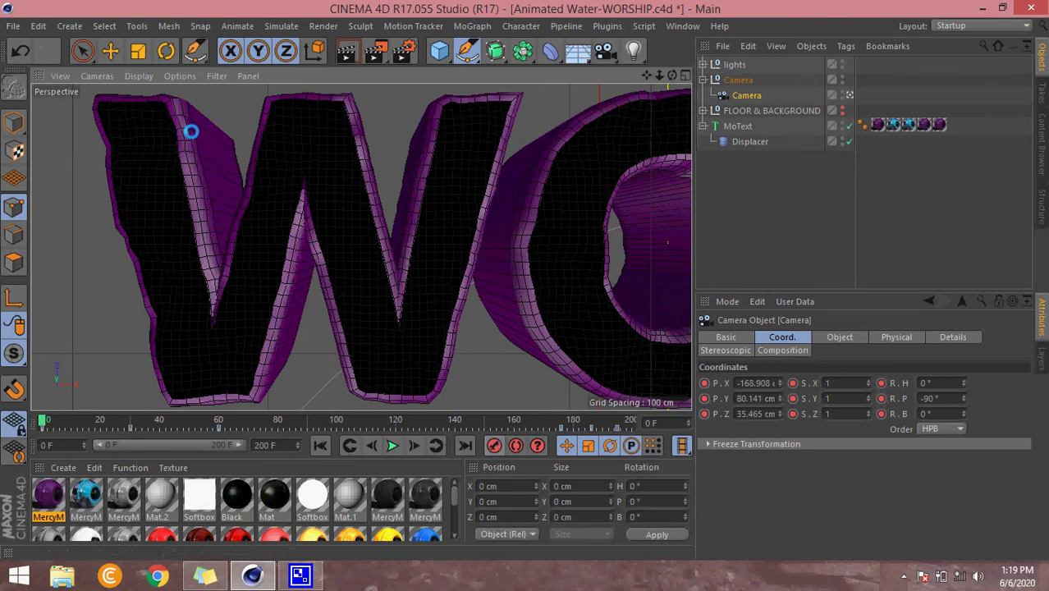
{"action": "left_click", "coordinate": [12, 25]}
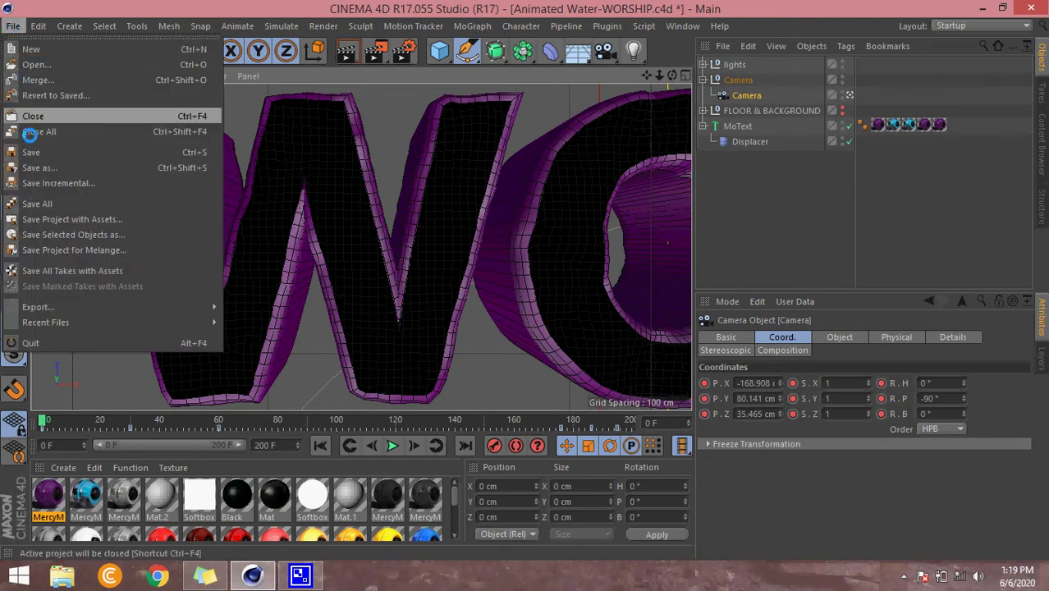
Save the Animated Water-WORSHIP project and play the camera pull-back animation.
{"action": "left_click", "coordinate": [30, 152]}
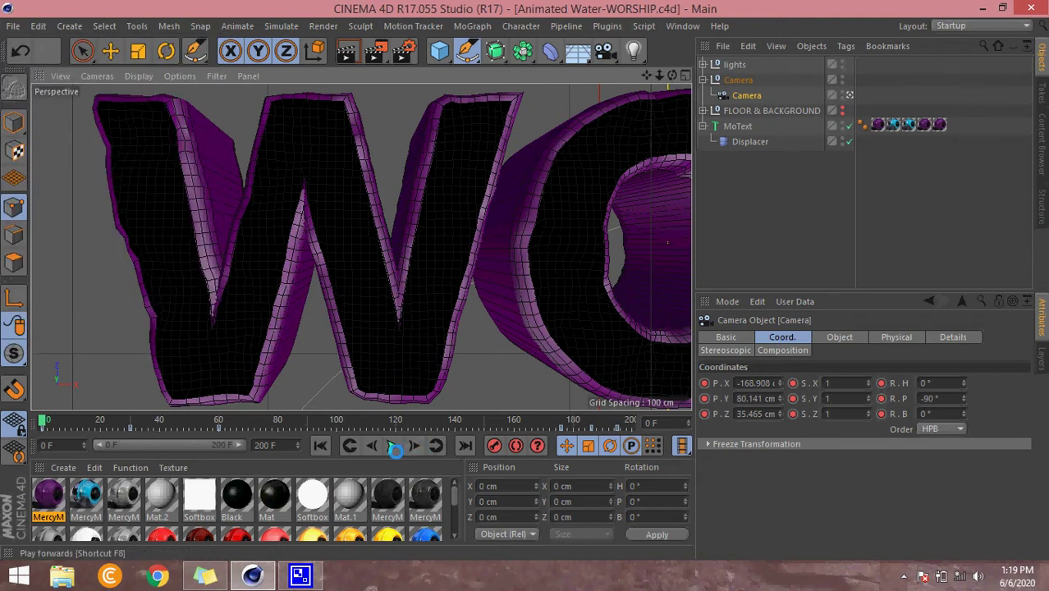
{"action": "left_click", "coordinate": [390, 445]}
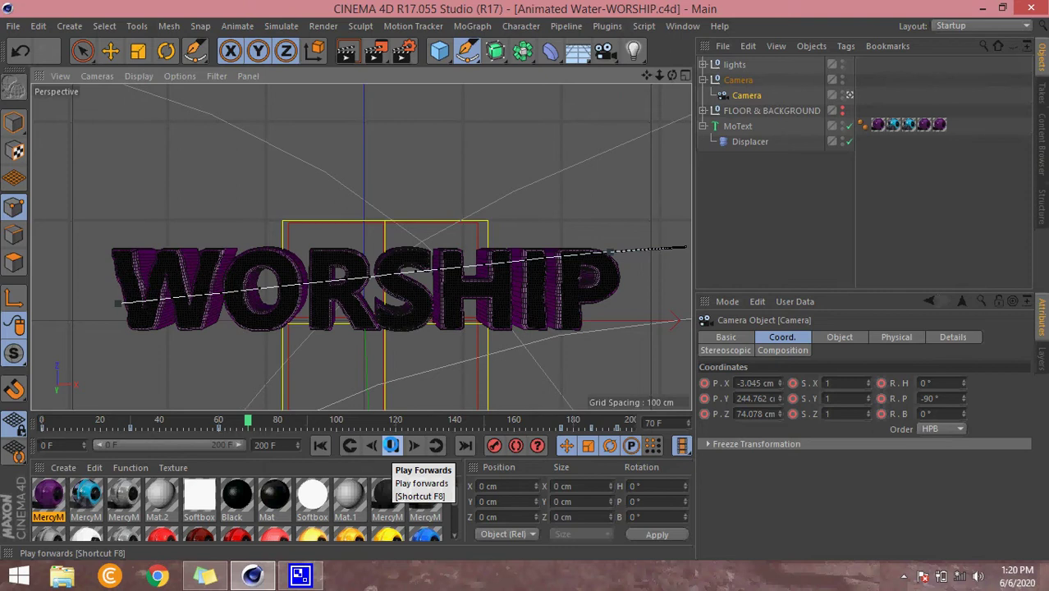
Pause and resume playback, scrub back to about frame 134, and reframe the camera on WOR.
{"action": "left_click", "coordinate": [392, 445]}
{"action": "left_click", "coordinate": [392, 445]}
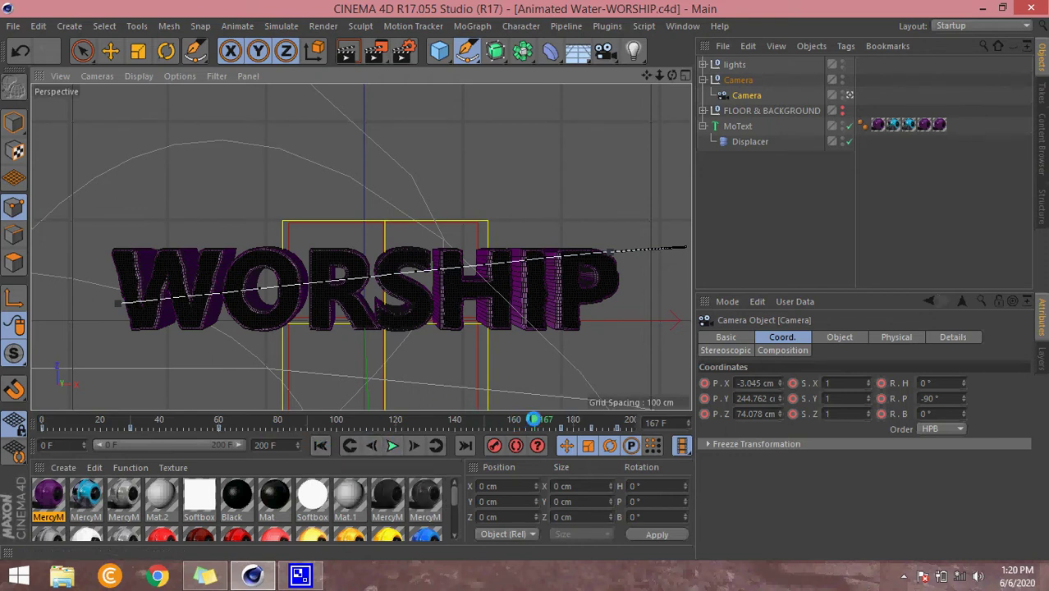
{"action": "left_click_drag", "start_coordinate": [534, 419], "coordinate": [43, 420]}
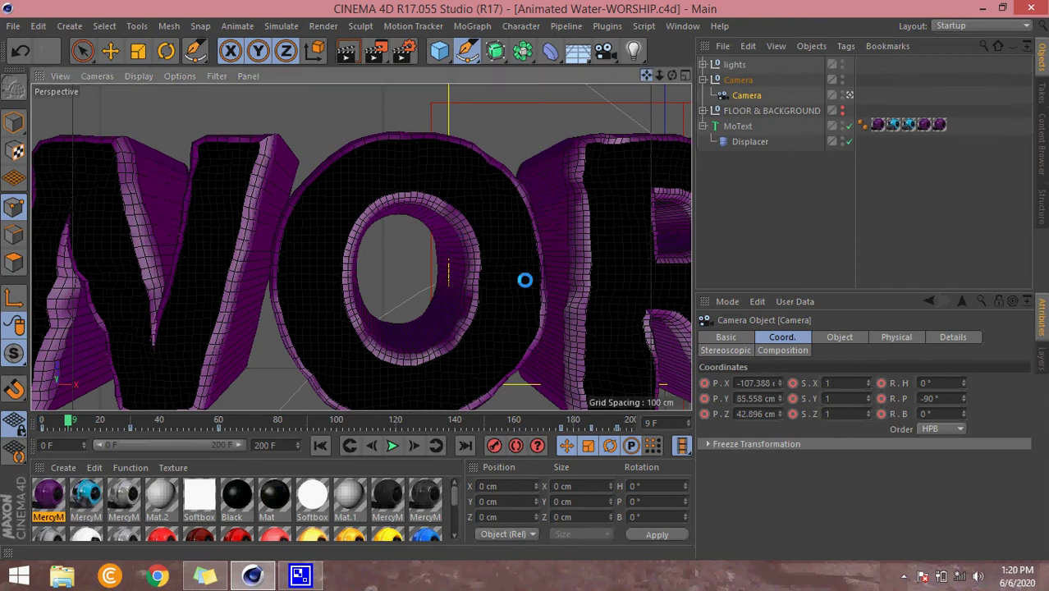
{"action": "mouse_move", "coordinate": [647, 75]}
{"action": "left_mouse_down"}
{"action": "mouse_move", "coordinate": [524, 280]}
{"action": "mouse_move", "coordinate": [553, 278]}
{"action": "mouse_move", "coordinate": [525, 279]}
{"action": "left_mouse_up"}
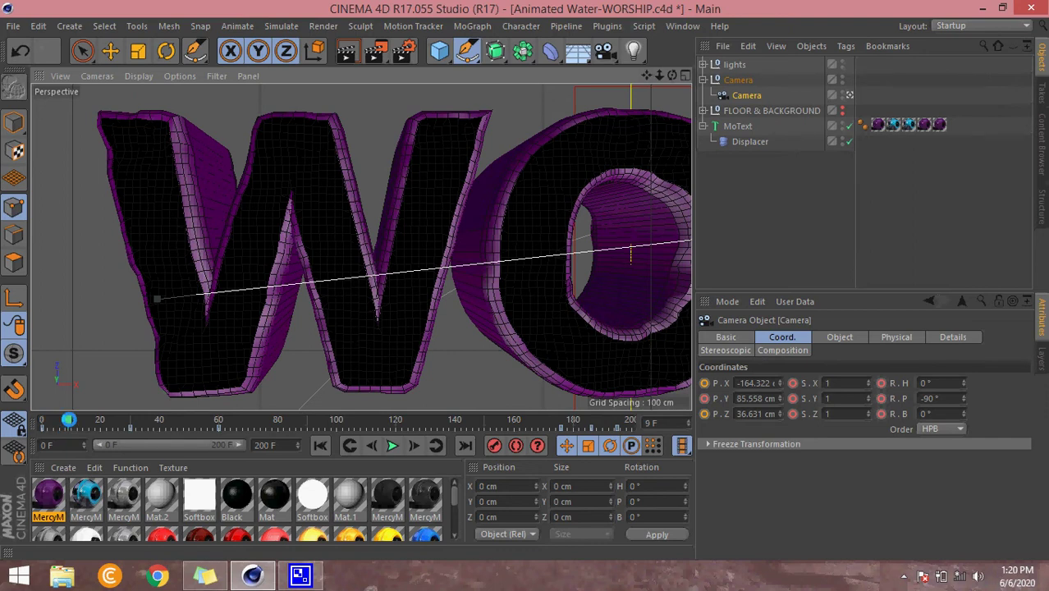
Scrub from frame 0 through frame 24 to frame 30 and select the camera key there.
{"action": "left_click_drag", "start_coordinate": [69, 419], "coordinate": [39, 419]}
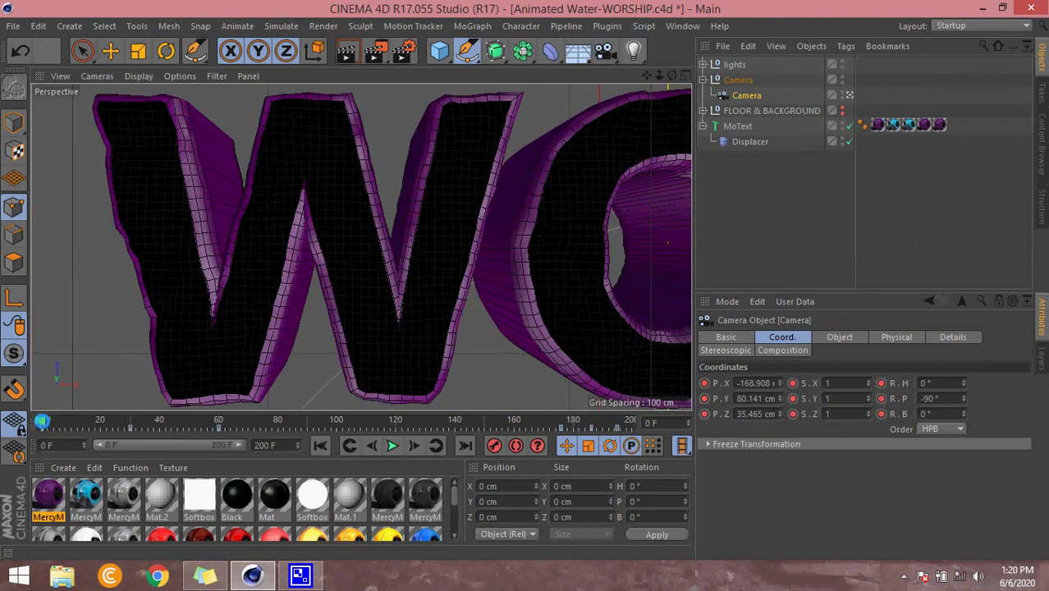
{"action": "left_click_drag", "start_coordinate": [41, 421], "coordinate": [133, 417]}
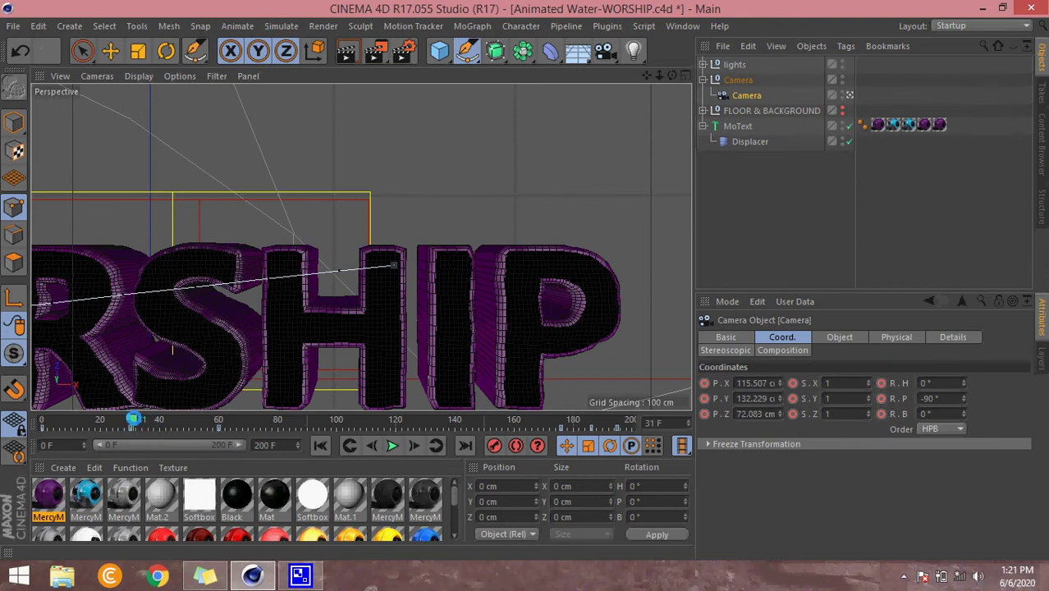
{"action": "left_click_drag", "start_coordinate": [133, 421], "coordinate": [129, 420]}
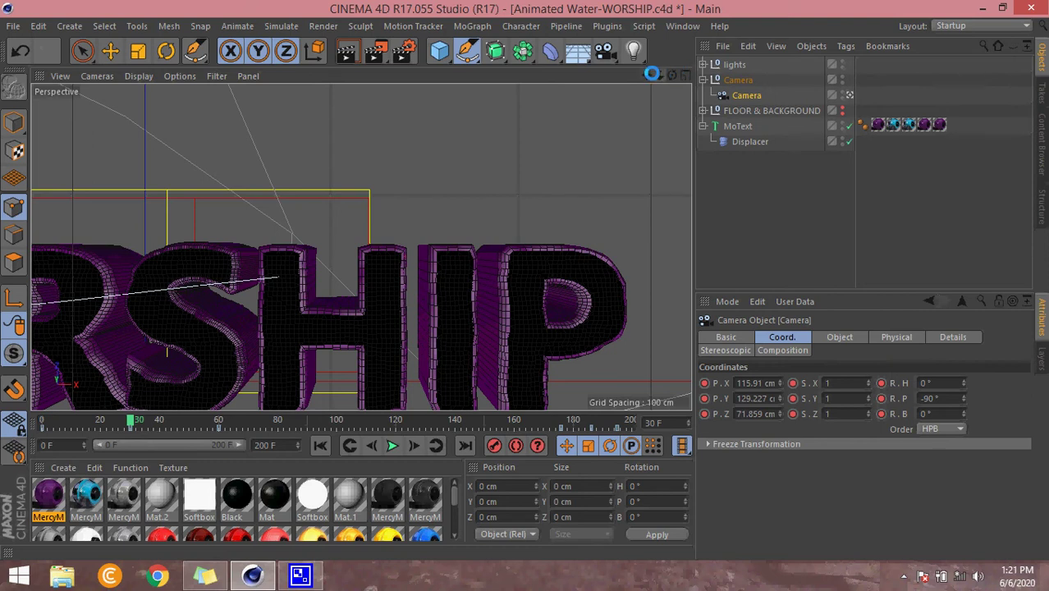
{"action": "scroll", "coordinate": [525, 280], "scroll_direction": "up", "scroll_amount": 1}
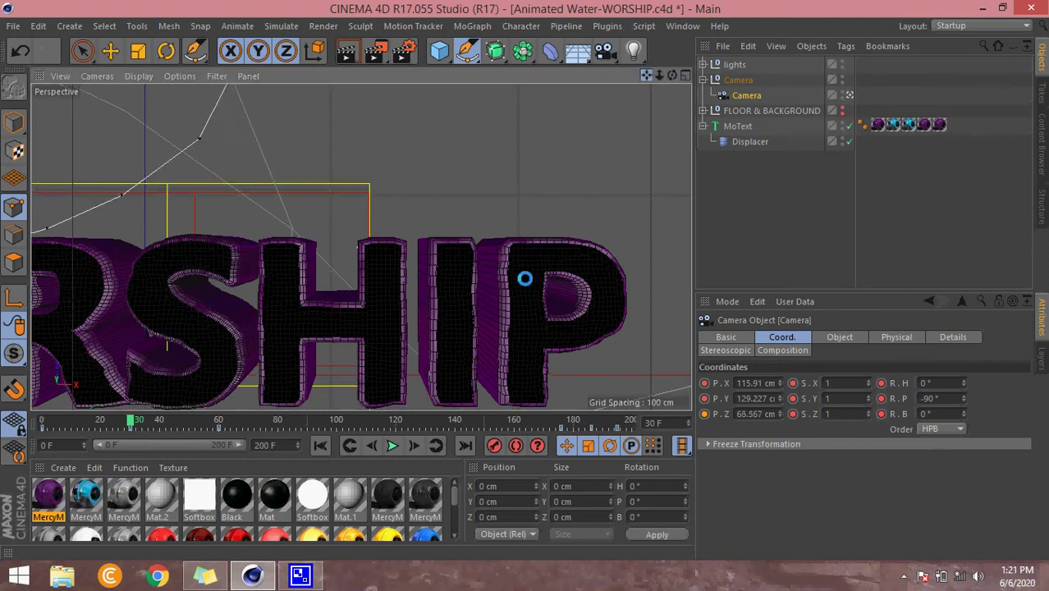
{"action": "scroll", "coordinate": [525, 280], "scroll_direction": "up", "scroll_amount": 1}
{"action": "scroll", "coordinate": [525, 280], "scroll_direction": "up", "scroll_amount": 1}
{"action": "scroll", "coordinate": [524, 280], "scroll_direction": "up", "scroll_amount": 1}
{"action": "scroll", "coordinate": [525, 280], "scroll_direction": "up", "scroll_amount": 1}
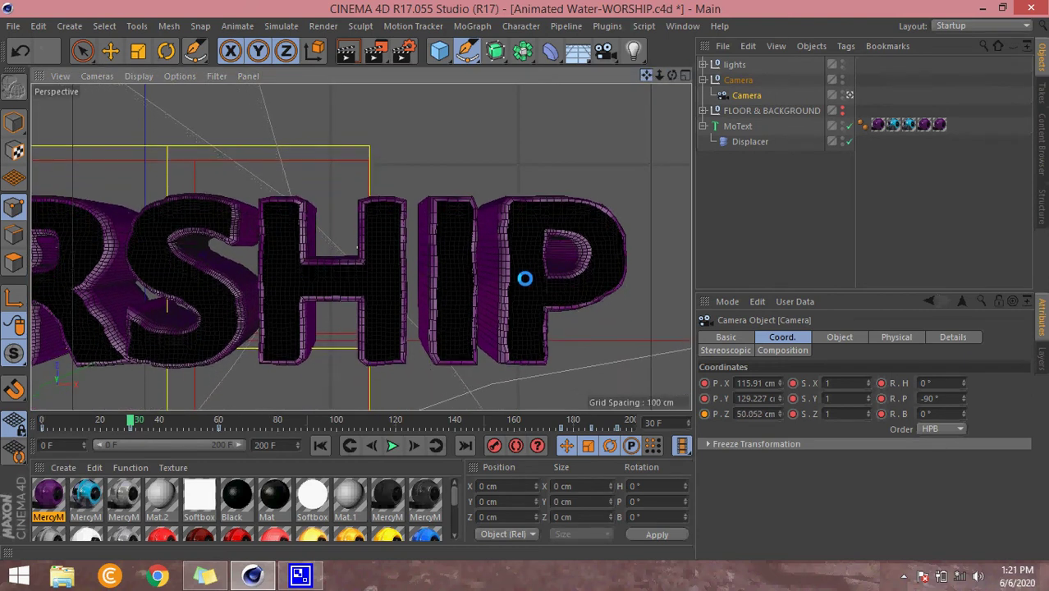
{"action": "scroll", "coordinate": [524, 279], "scroll_direction": "up", "scroll_amount": 1}
{"action": "scroll", "coordinate": [525, 280], "scroll_direction": "up", "scroll_amount": 1}
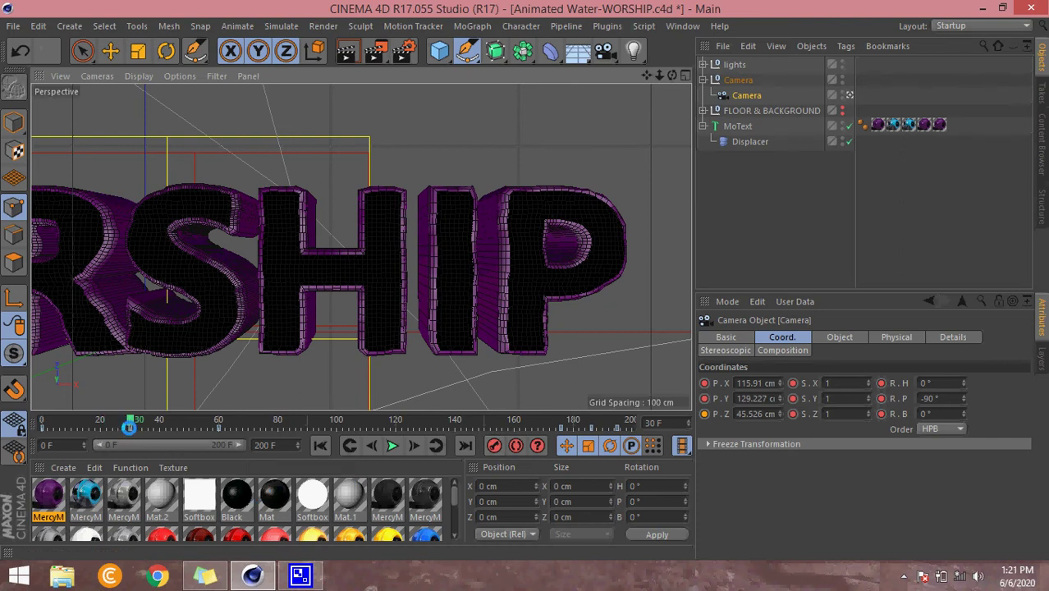
{"action": "left_click", "coordinate": [129, 427]}
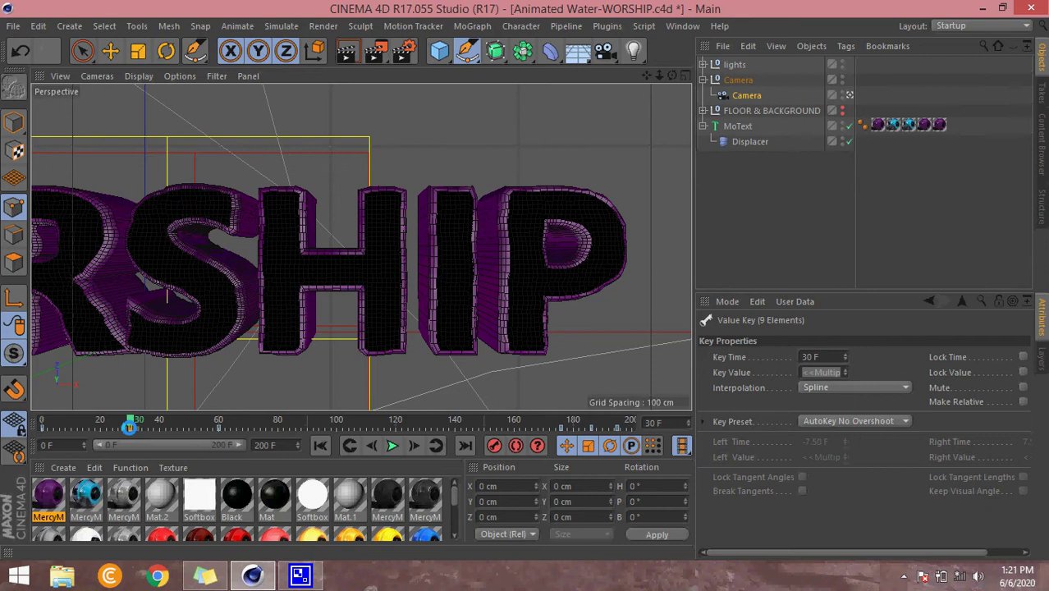
{"action": "left_click", "coordinate": [129, 427]}
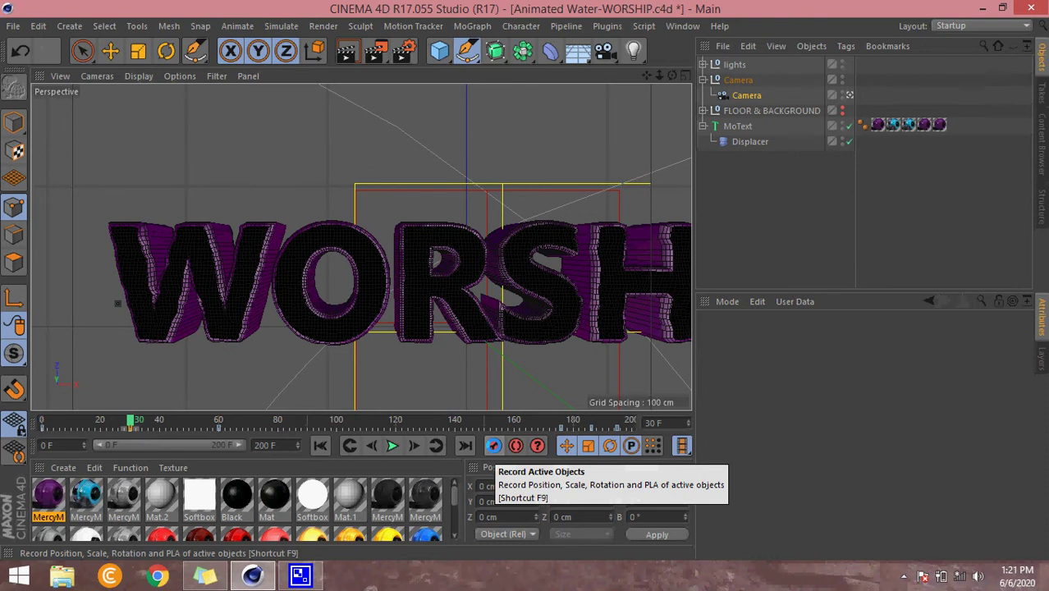
Undo twice to restore the frame-30 key, then reselect the Camera object.
{"action": "left_click", "coordinate": [493, 445]}
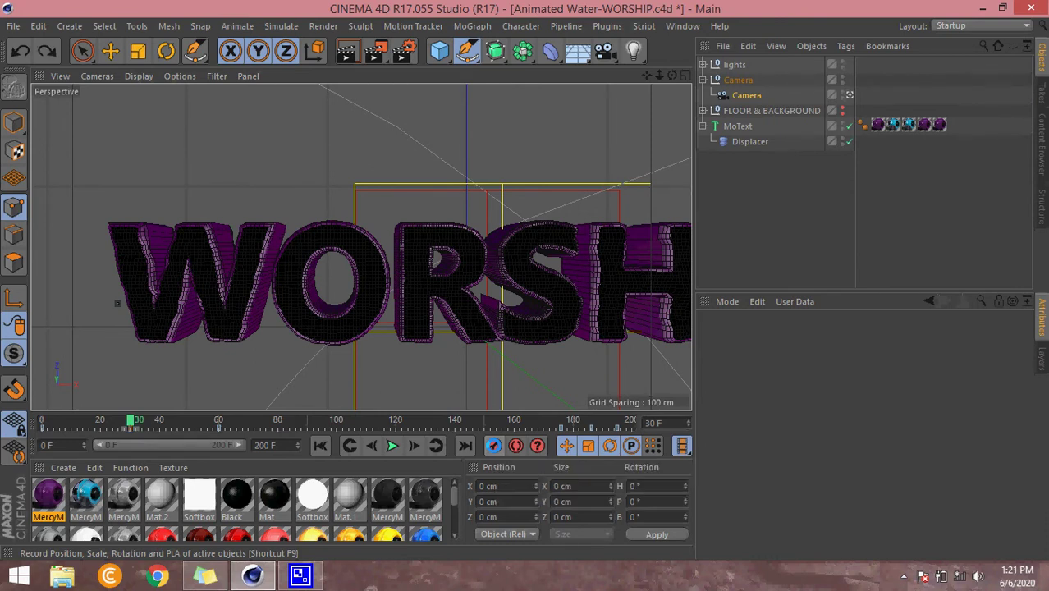
{"action": "left_click", "coordinate": [493, 445]}
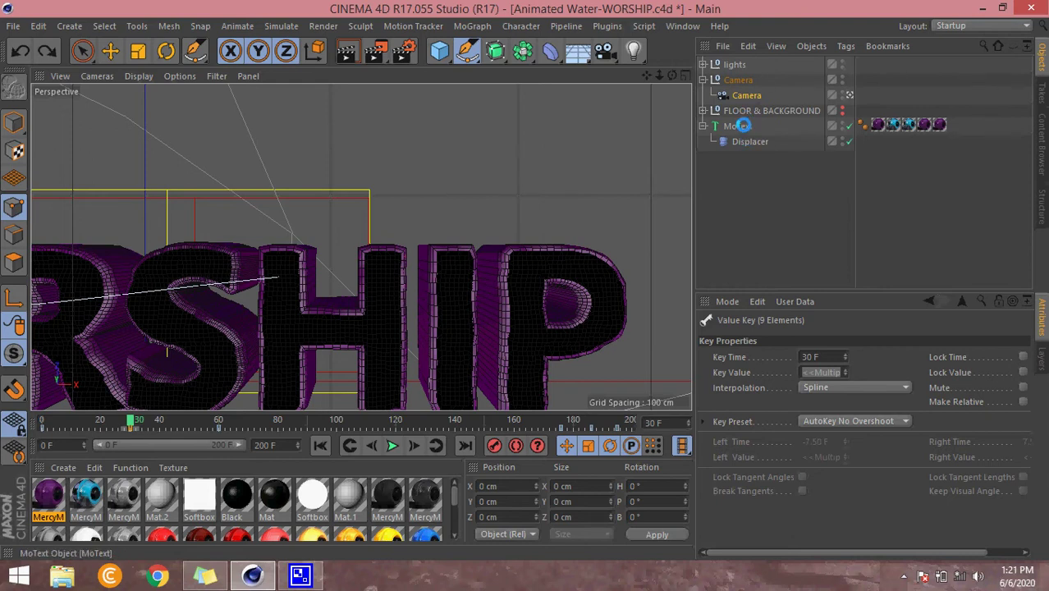
{"action": "left_click", "coordinate": [738, 126]}
{"action": "left_click", "coordinate": [743, 95]}
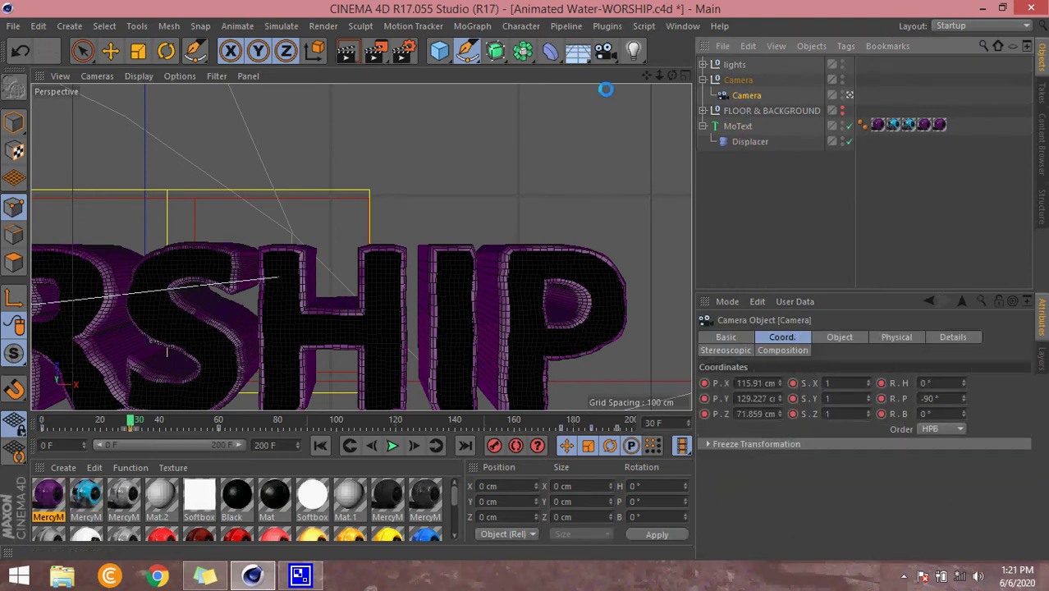
Key the camera closer to RSHIP at frame 30 (P.X 114.676, P.Z 41.823) and return to start.
{"action": "left_click_drag", "start_coordinate": [645, 74], "coordinate": [525, 280]}
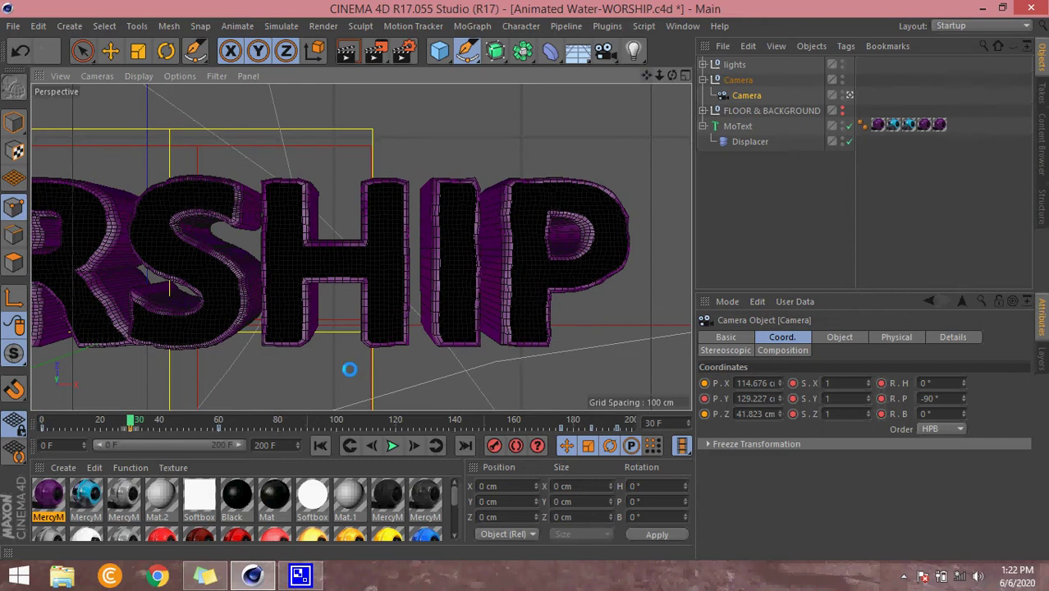
{"action": "left_click", "coordinate": [493, 445]}
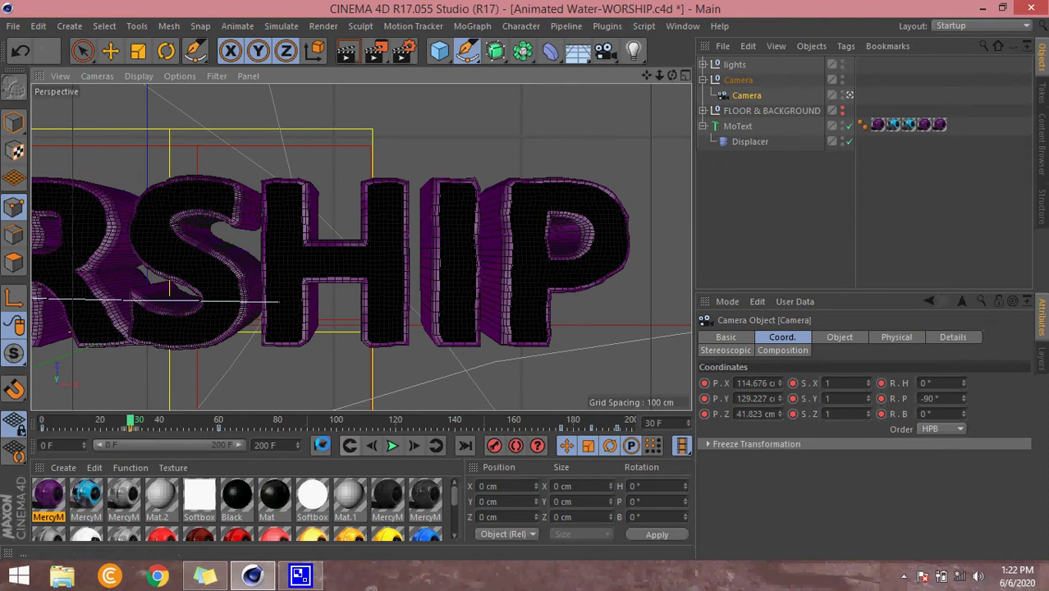
{"action": "left_click", "coordinate": [321, 445]}
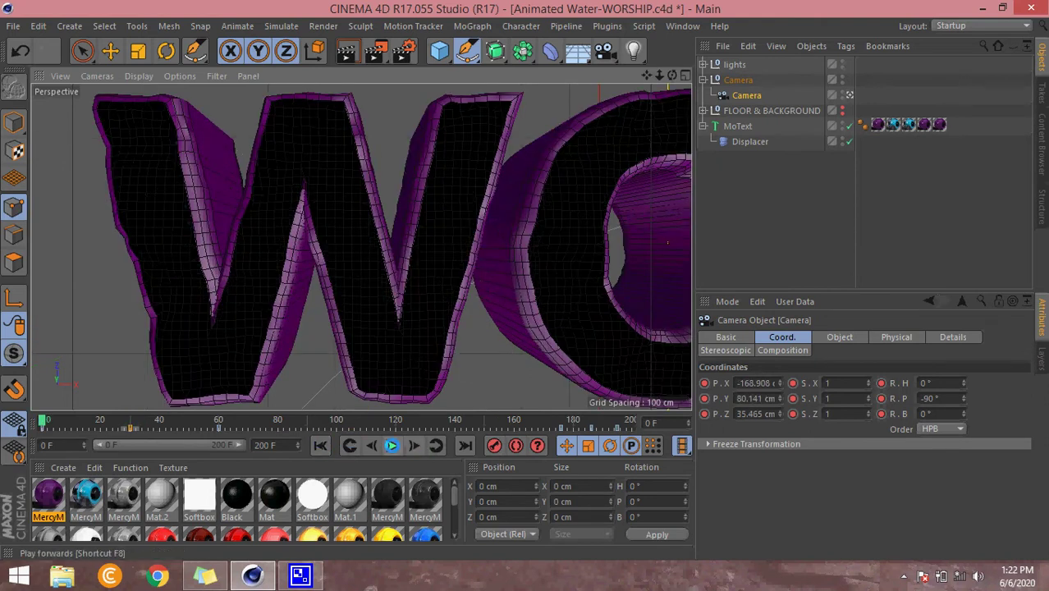
At frame 60, dolly the camera toward WORSHIP and record a key (P.X −2.266, P.Y 244.762, P.Z 27.32).
{"action": "left_click", "coordinate": [391, 445]}
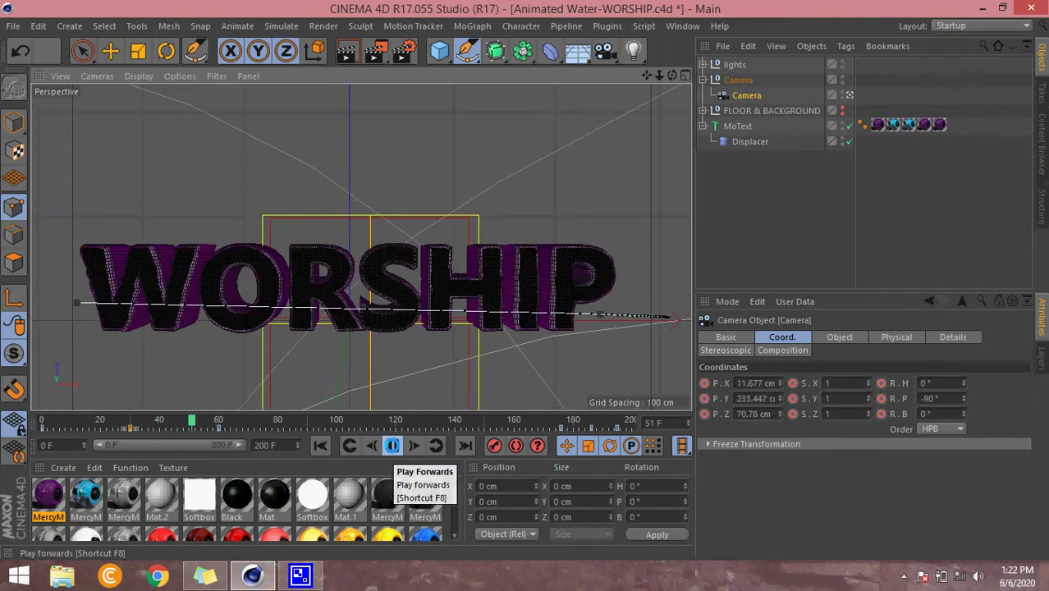
{"action": "left_click", "coordinate": [392, 446]}
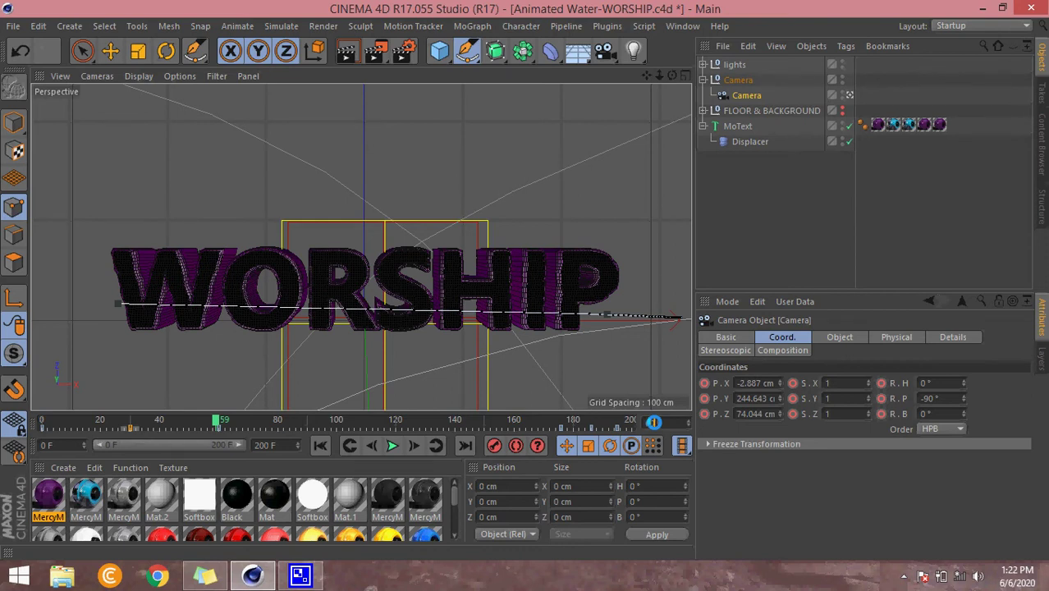
{"action": "key", "text": "Return"}
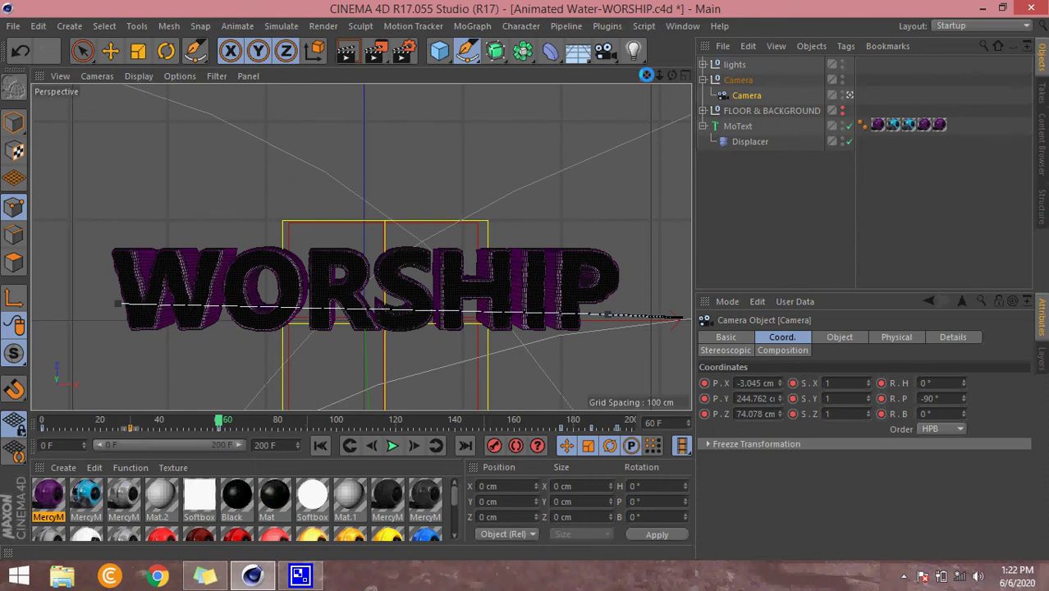
{"action": "mouse_move", "coordinate": [647, 74]}
{"action": "left_mouse_down"}
{"action": "mouse_move", "coordinate": [524, 280]}
{"action": "mouse_move", "coordinate": [363, 246]}
{"action": "left_mouse_up"}
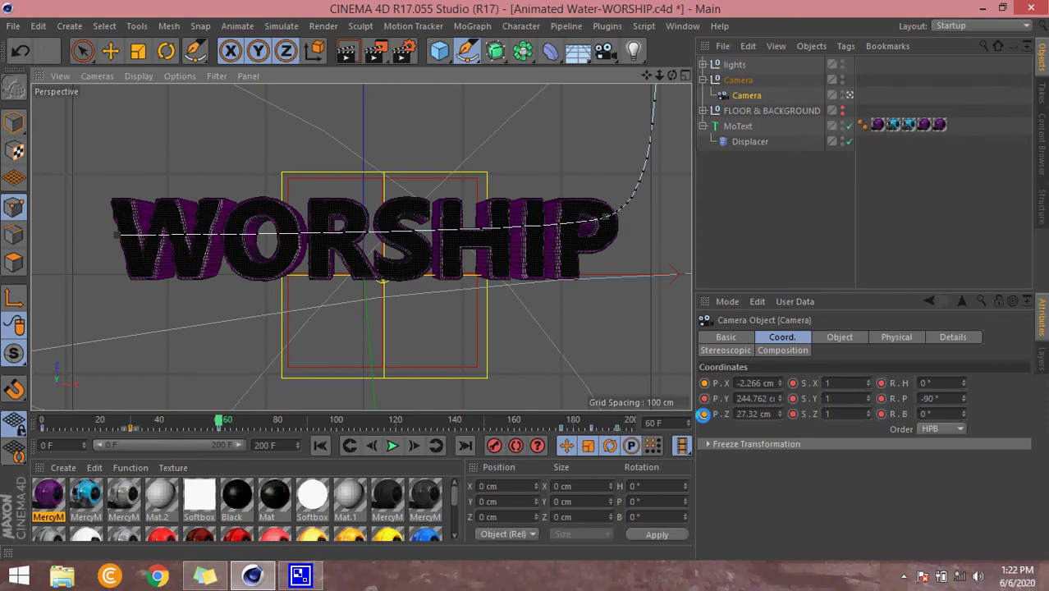
{"action": "left_click", "coordinate": [494, 446]}
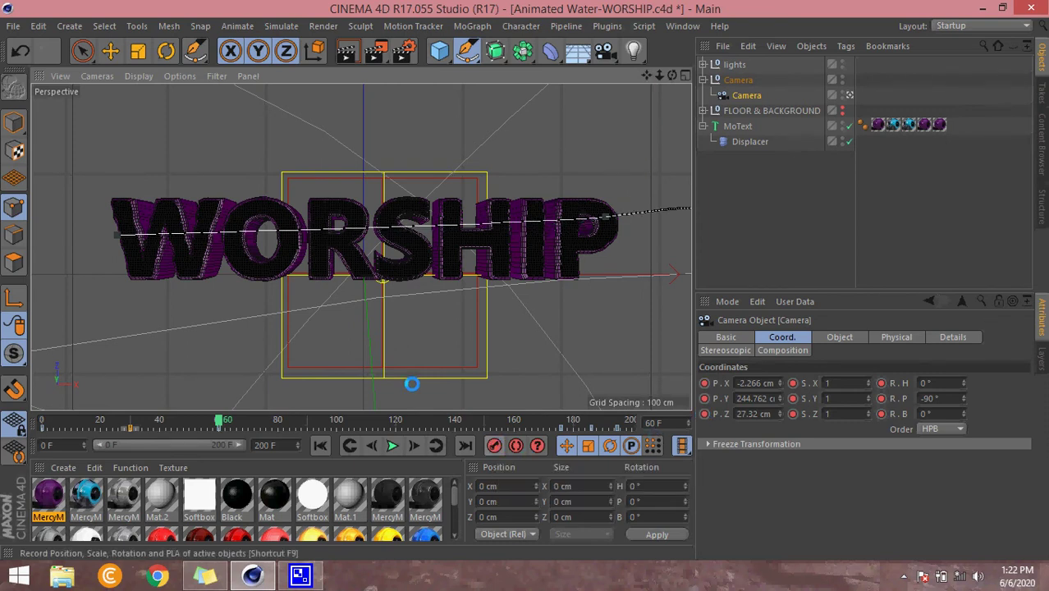
Save the project via File > Save and play the camera animation through frame 152.
{"action": "left_click", "coordinate": [12, 25]}
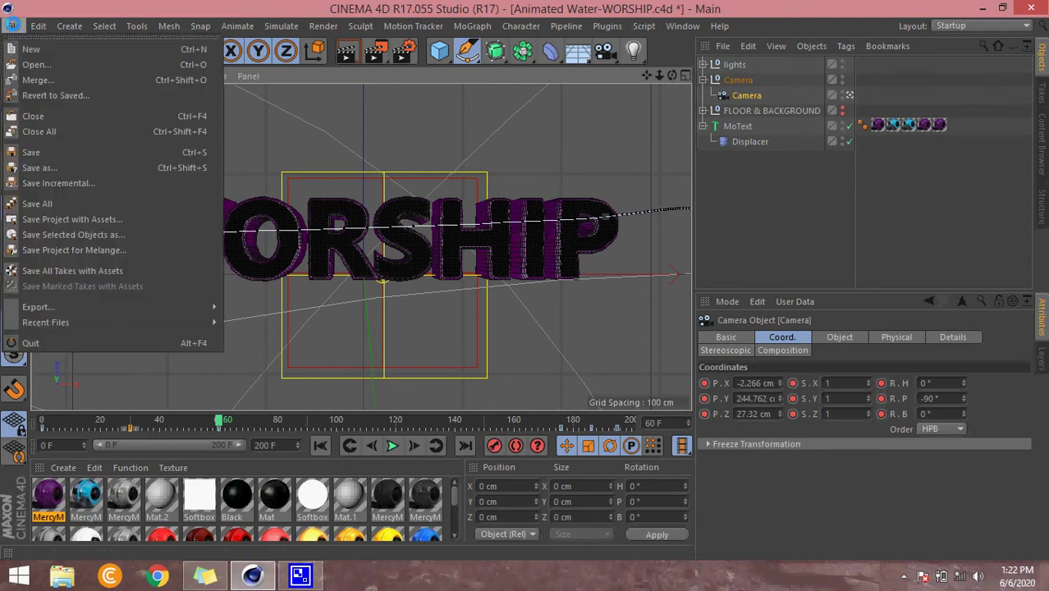
{"action": "left_click", "coordinate": [30, 153]}
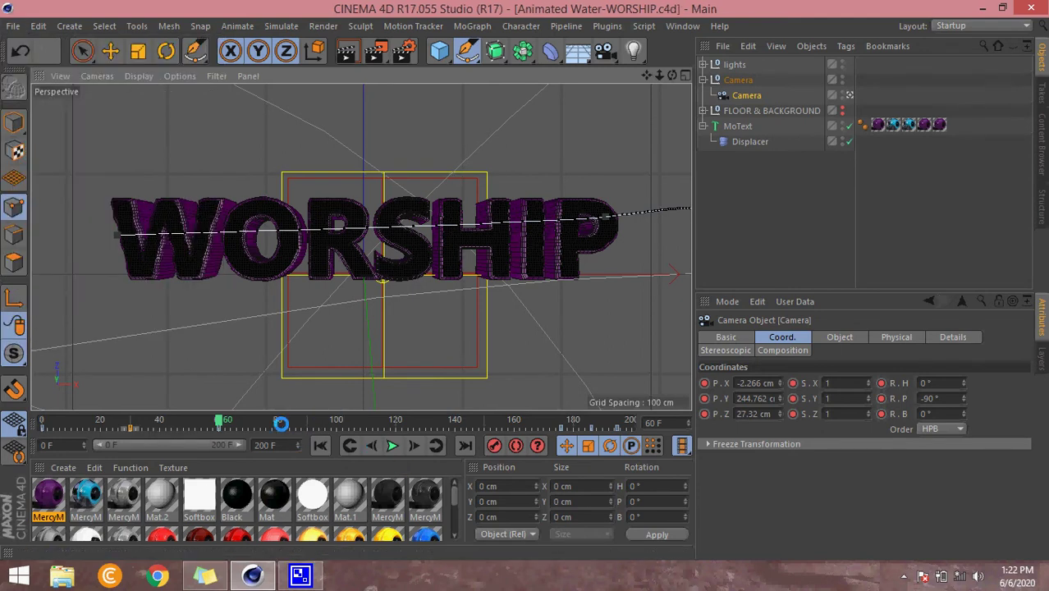
{"action": "left_click", "coordinate": [391, 445]}
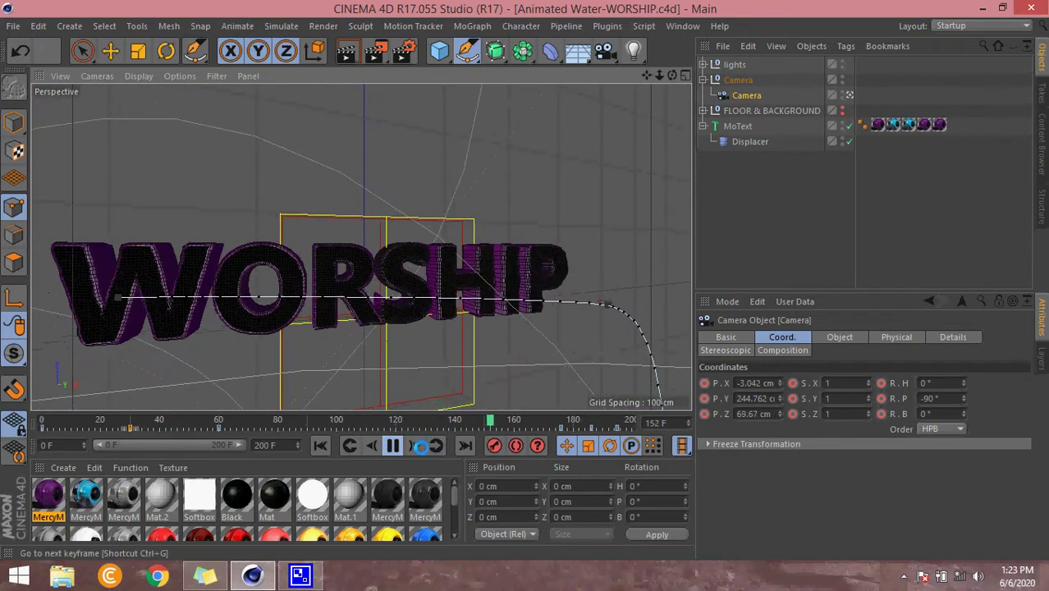
Record a closer camera key at frame 176, then reframe close on WORSHIP at frame 186 (P.X −8.569, P.Z 6.586).
{"action": "left_click", "coordinate": [392, 446]}
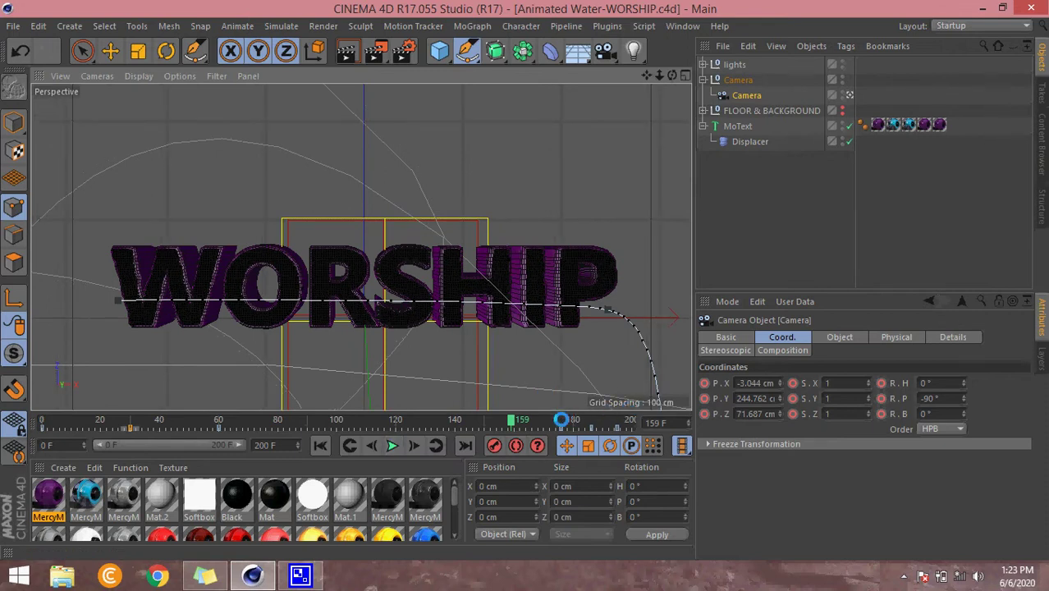
{"action": "left_click", "coordinate": [560, 427]}
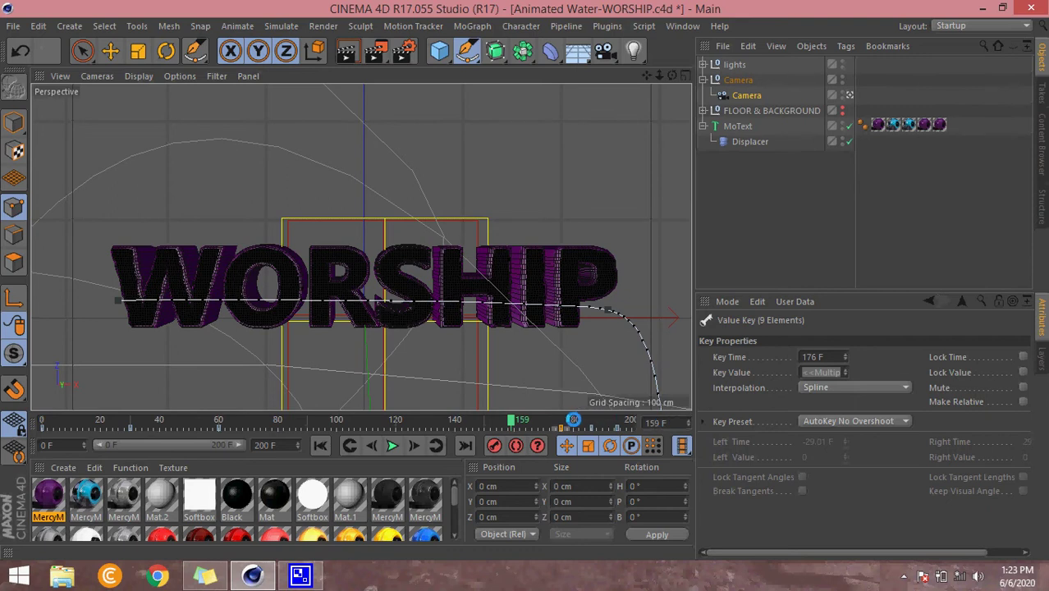
{"action": "left_click", "coordinate": [560, 419]}
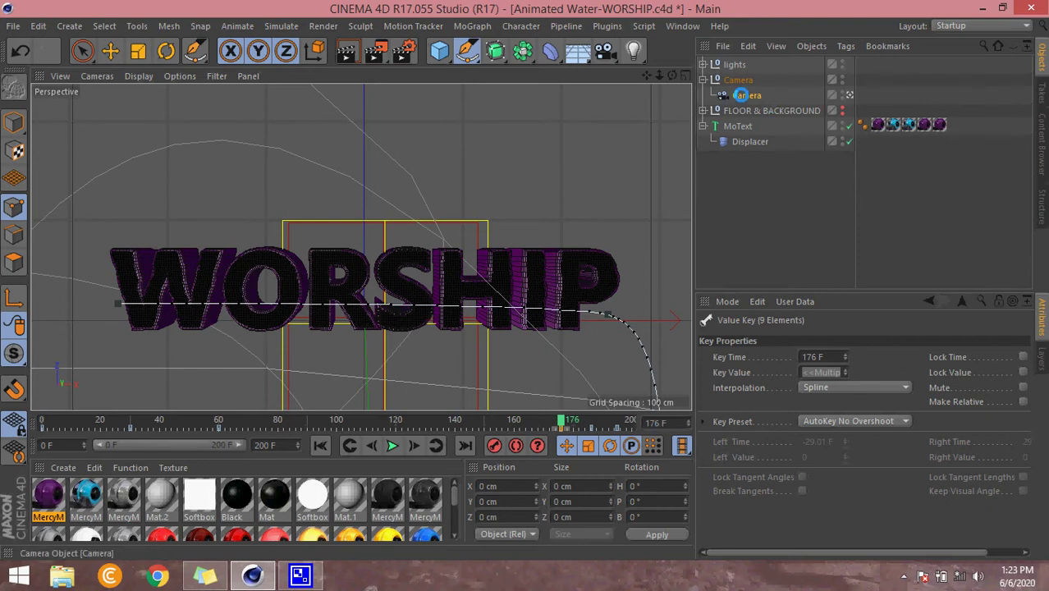
{"action": "left_click", "coordinate": [741, 95]}
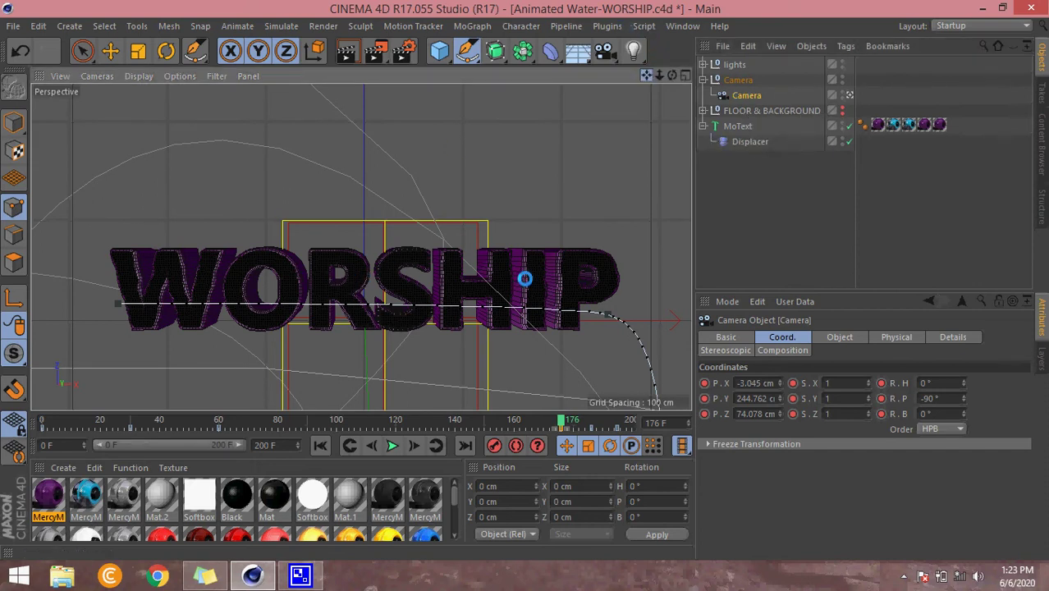
{"action": "middle_click_drag", "start_coordinate": [524, 279], "coordinate": [525, 280], "text": "alt"}
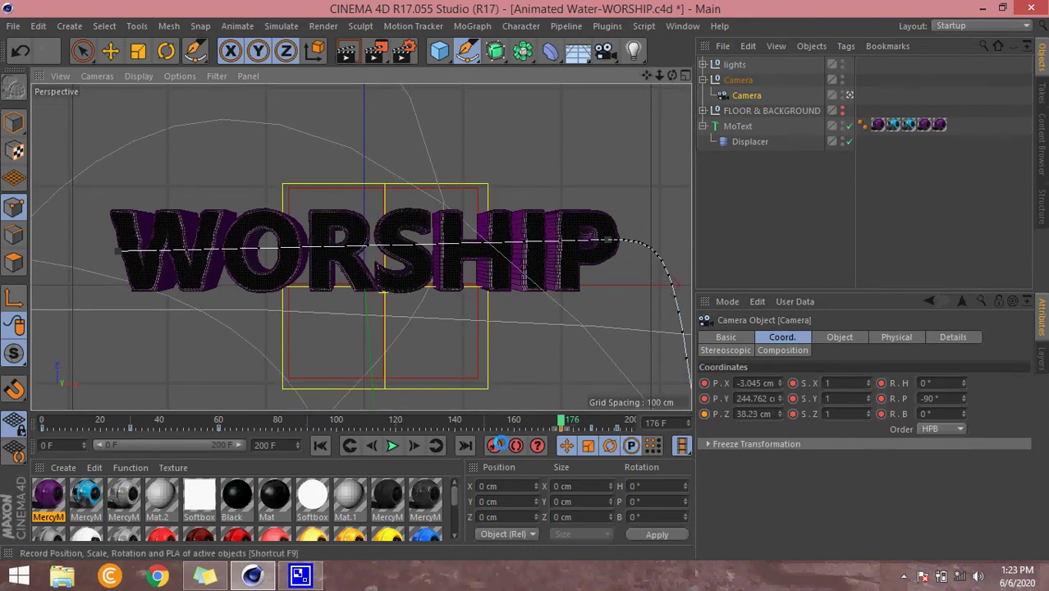
{"action": "left_click", "coordinate": [497, 444]}
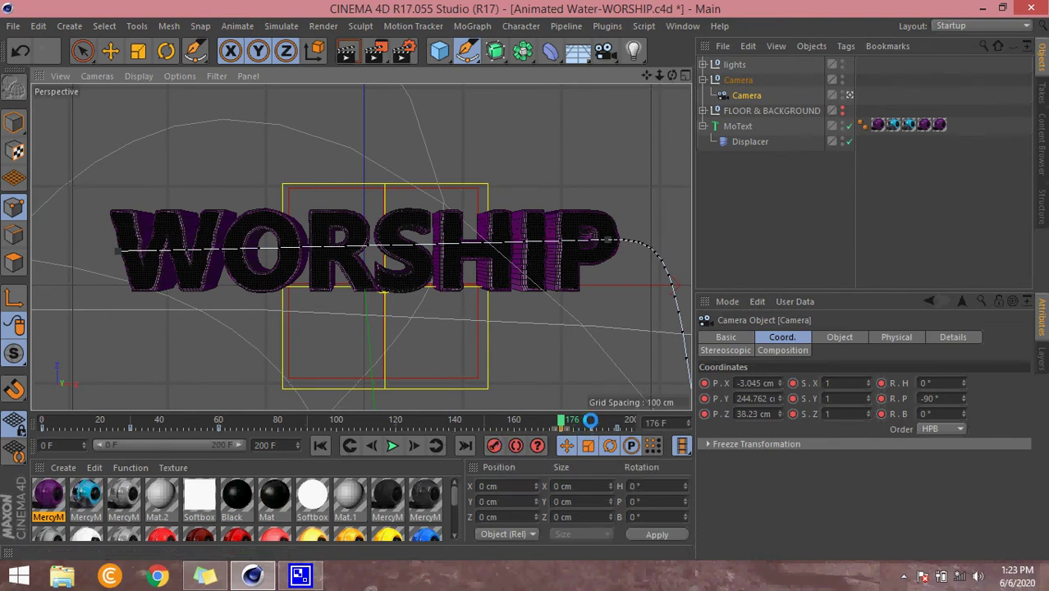
{"action": "left_click", "coordinate": [591, 420]}
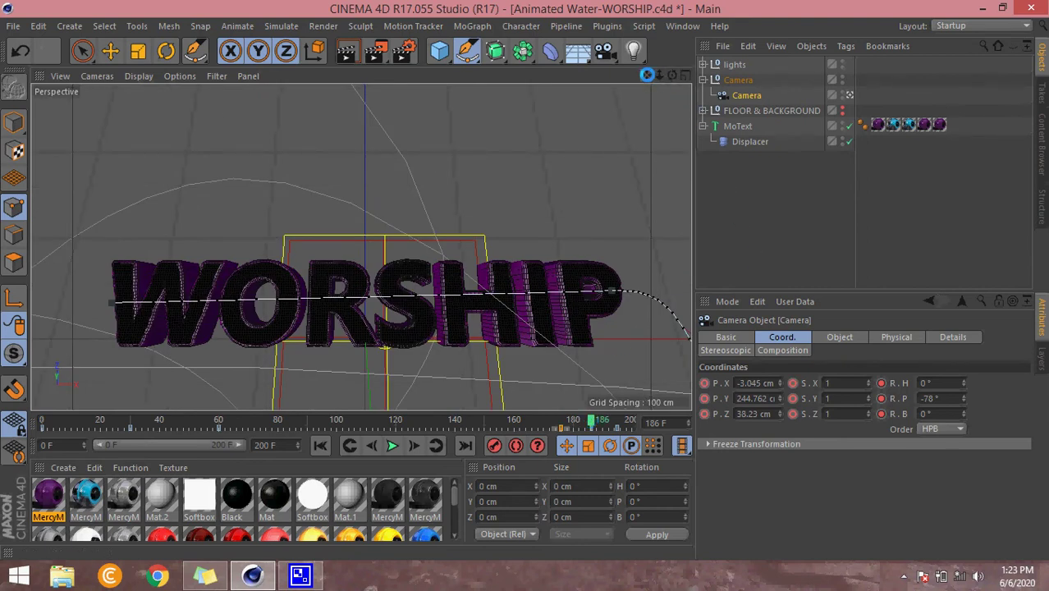
{"action": "mouse_move", "coordinate": [525, 280]}
{"action": "middle_mouse_down"}
{"action": "mouse_move", "coordinate": [531, 251]}
{"action": "mouse_move", "coordinate": [525, 280]}
{"action": "middle_mouse_up"}
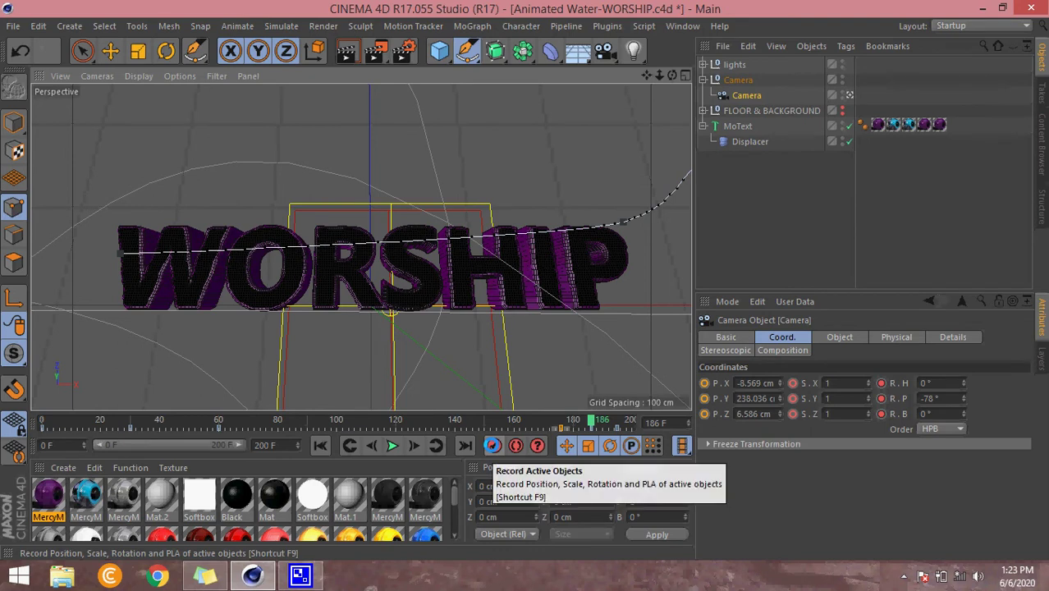
Key frame 186, then pull the camera back at frame 195 to frame all of WORSHIP and key it.
{"action": "left_click", "coordinate": [492, 446]}
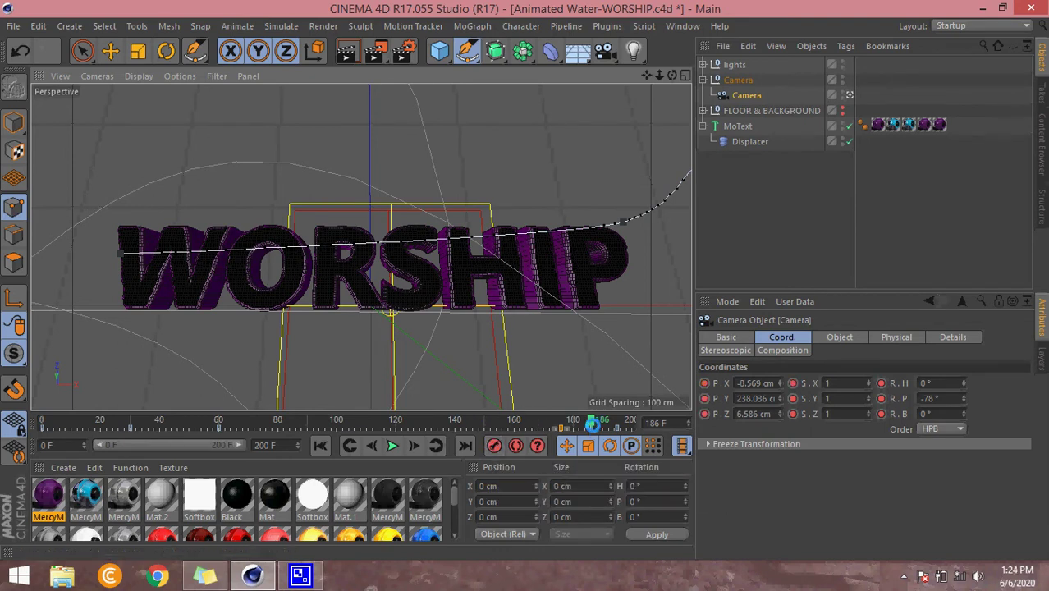
{"action": "left_click_drag", "start_coordinate": [591, 419], "coordinate": [617, 419]}
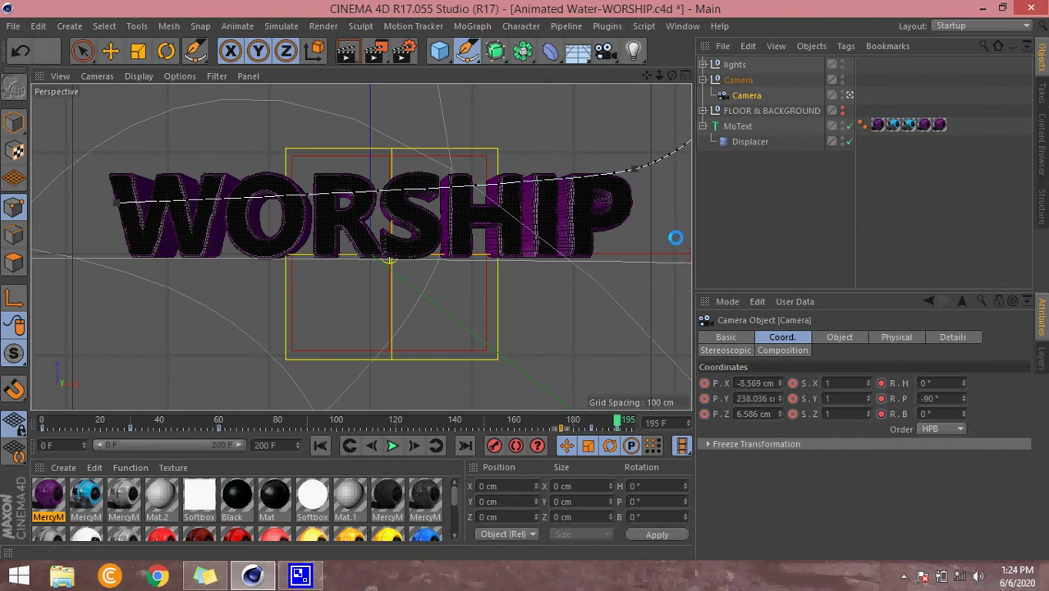
{"action": "left_click_drag", "start_coordinate": [645, 74], "coordinate": [525, 280]}
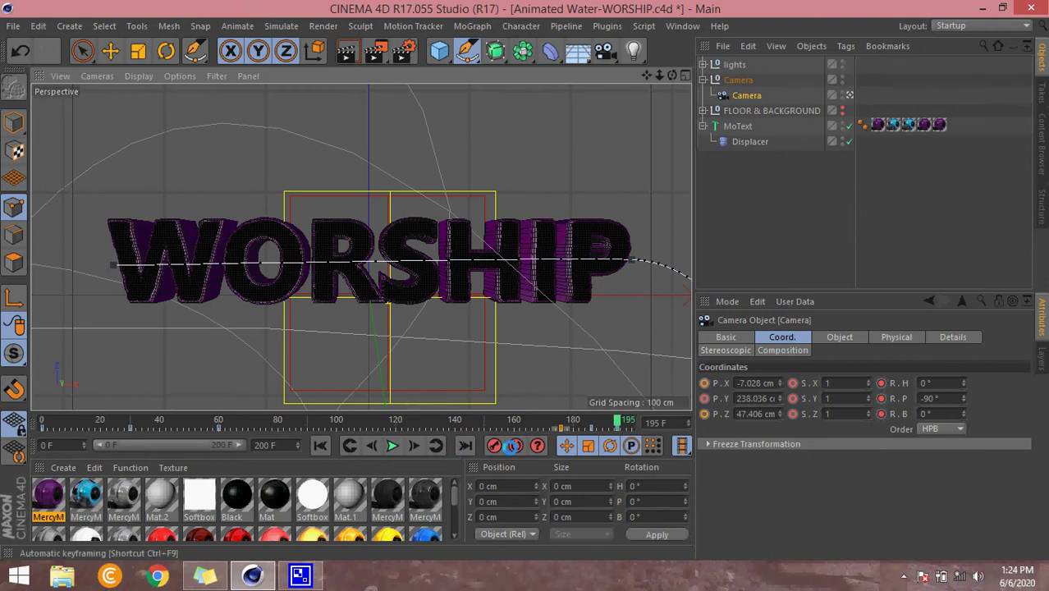
{"action": "left_click", "coordinate": [493, 445]}
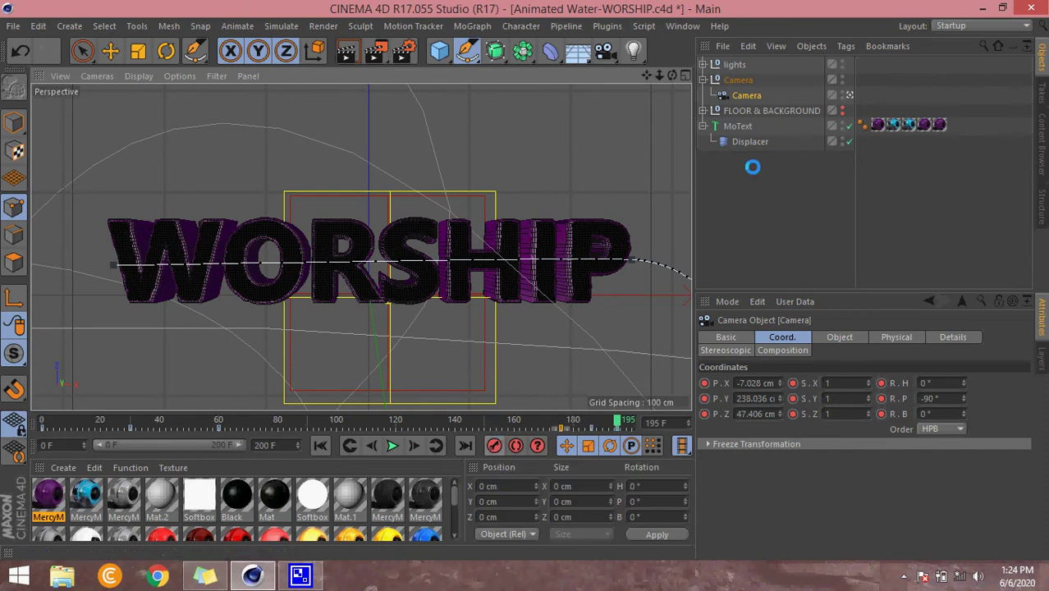
Select the MercyMP texture tag on MoText and open the purple MercyMP material in the Material Editor.
{"action": "left_click", "coordinate": [942, 125]}
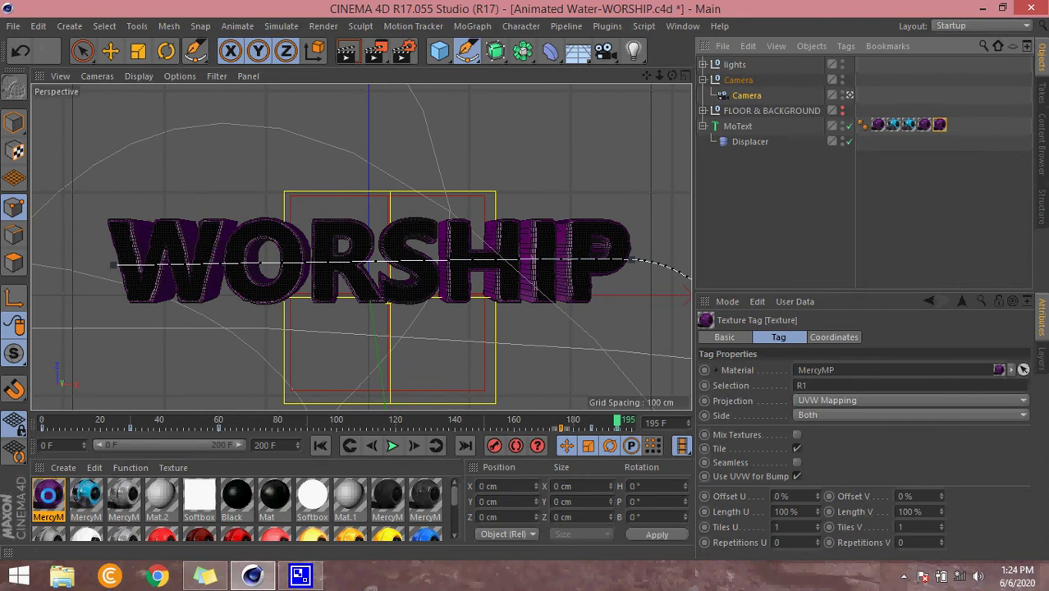
{"action": "left_click_drag", "start_coordinate": [48, 496], "coordinate": [799, 386]}
{"action": "left_click_drag", "start_coordinate": [800, 385], "coordinate": [808, 386]}
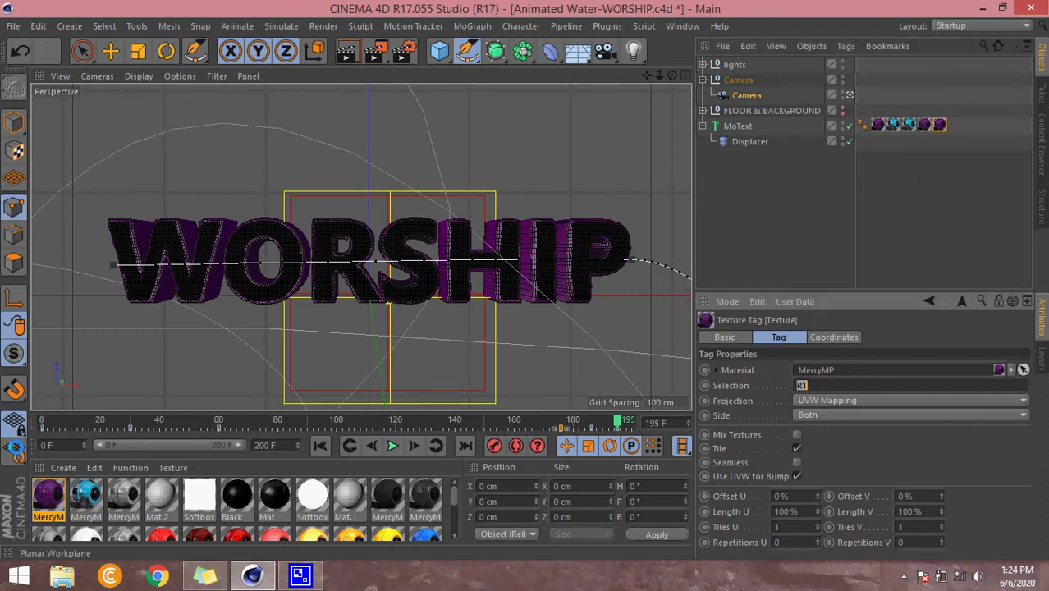
{"action": "left_click_drag", "start_coordinate": [807, 385], "coordinate": [49, 496]}
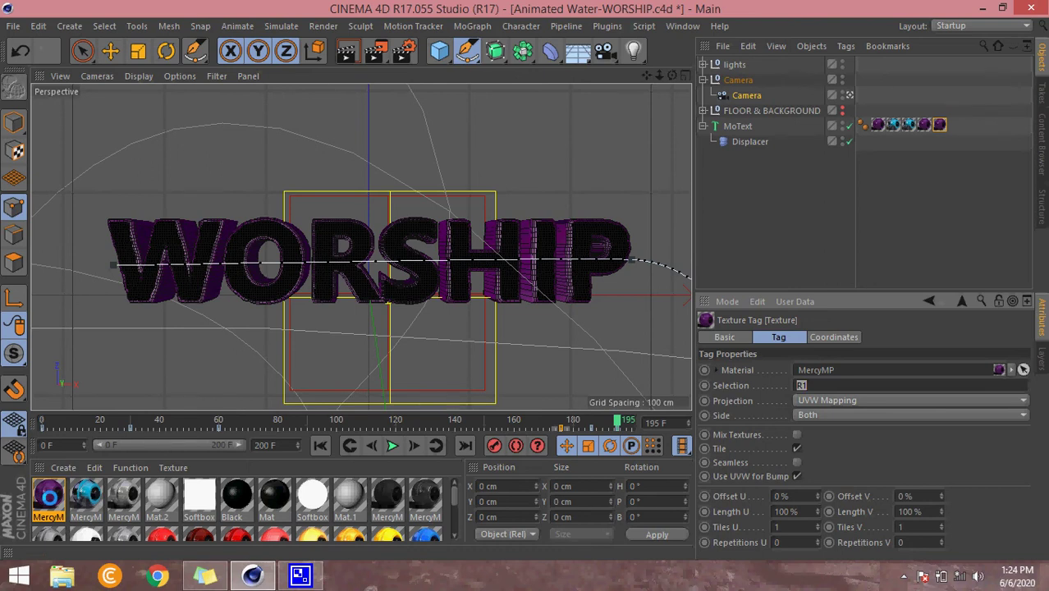
{"action": "double_click", "coordinate": [48, 496]}
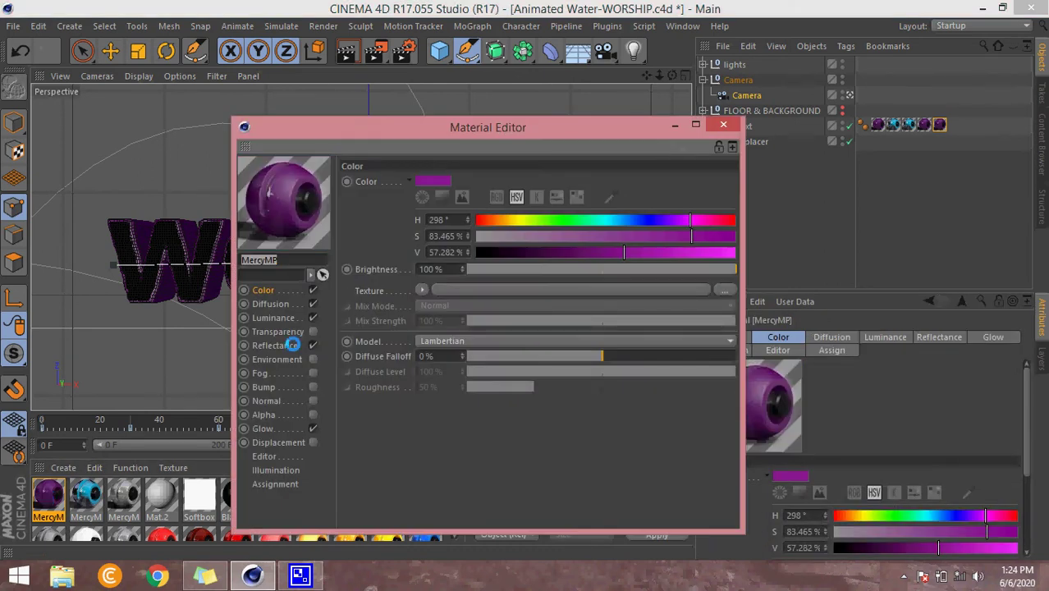
Set the MercyMP Color to yellow at H 59°, S 100%, V 100%.
{"action": "left_click", "coordinate": [430, 178]}
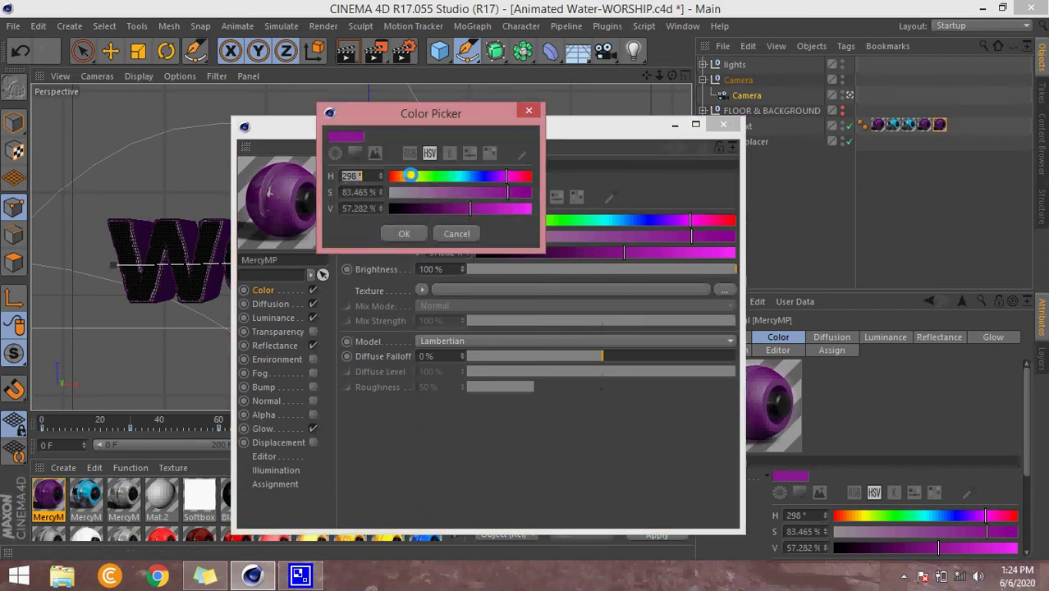
{"action": "left_click", "coordinate": [412, 177]}
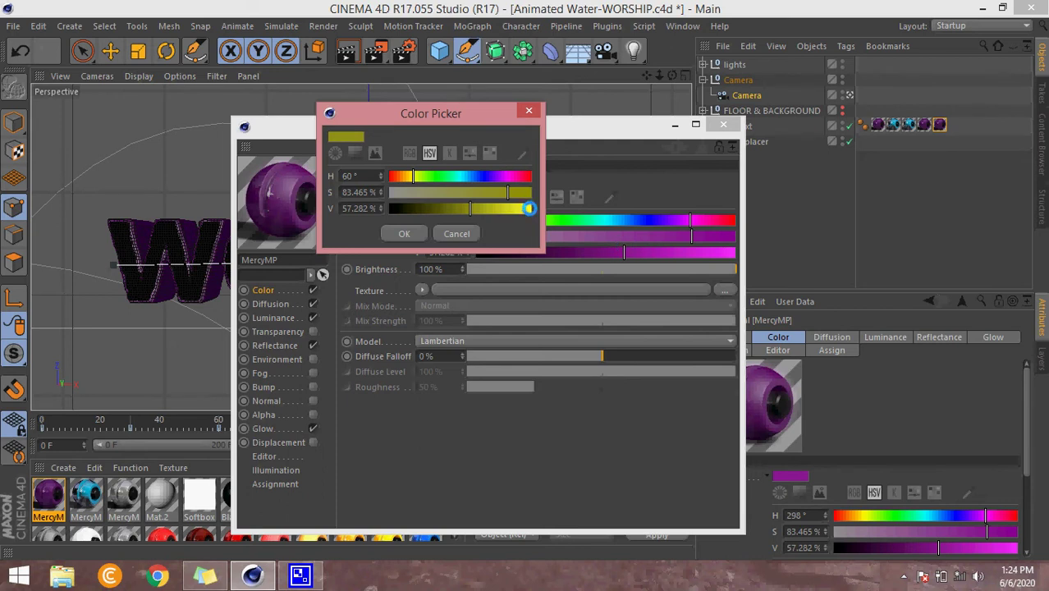
{"action": "left_click", "coordinate": [529, 209]}
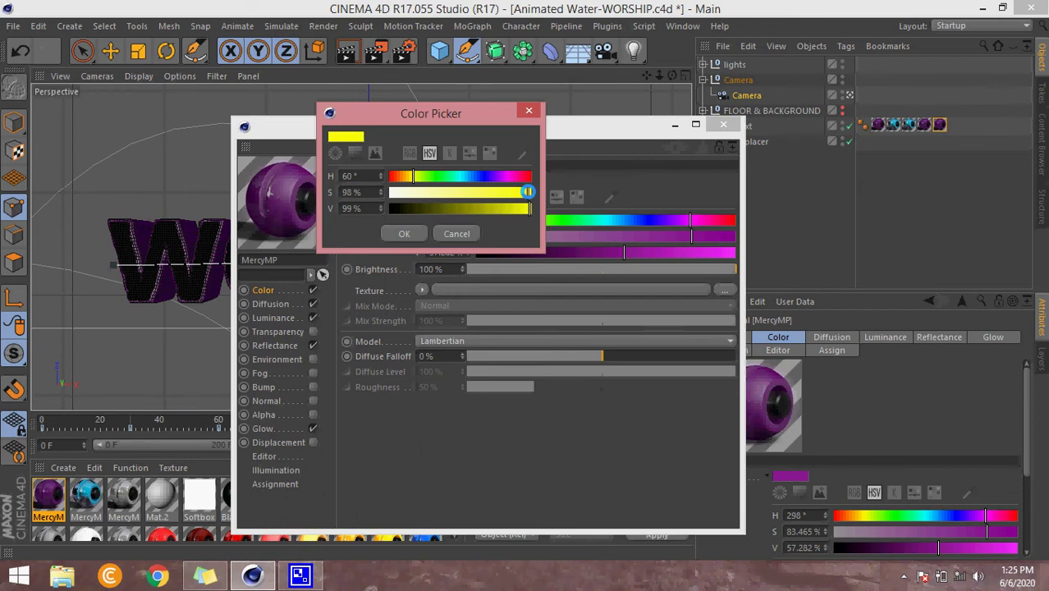
{"action": "left_click", "coordinate": [400, 234]}
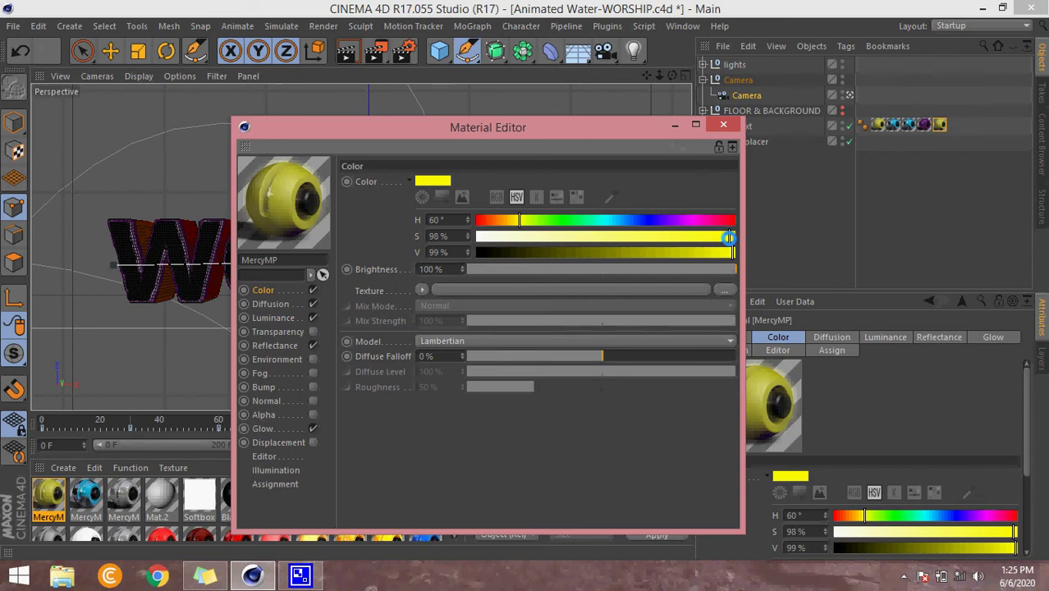
{"action": "left_click_drag", "start_coordinate": [729, 237], "coordinate": [738, 253]}
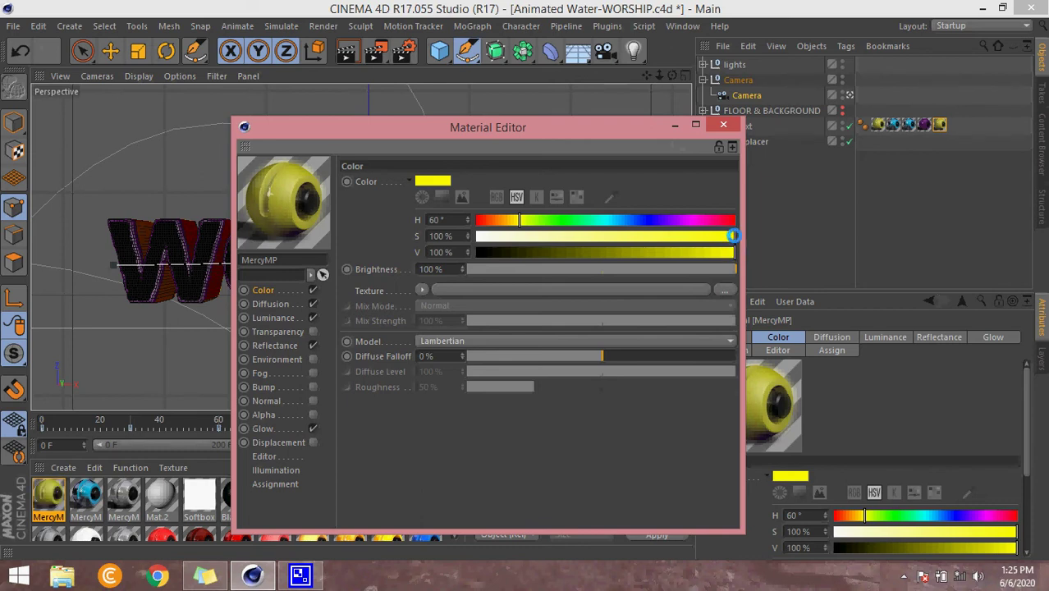
{"action": "left_click_drag", "start_coordinate": [733, 236], "coordinate": [605, 245]}
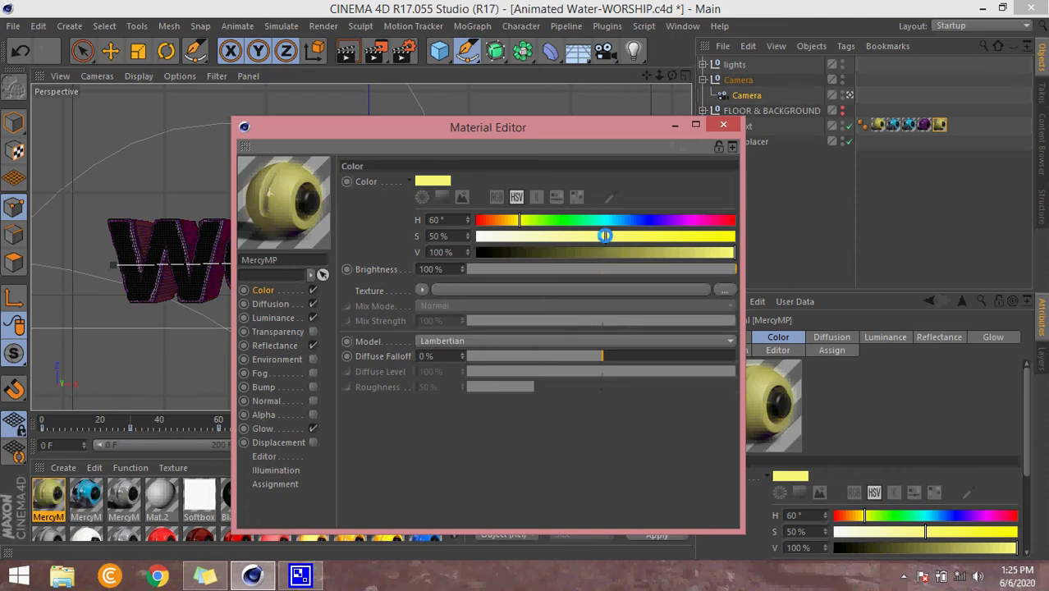
{"action": "left_click_drag", "start_coordinate": [605, 236], "coordinate": [734, 235]}
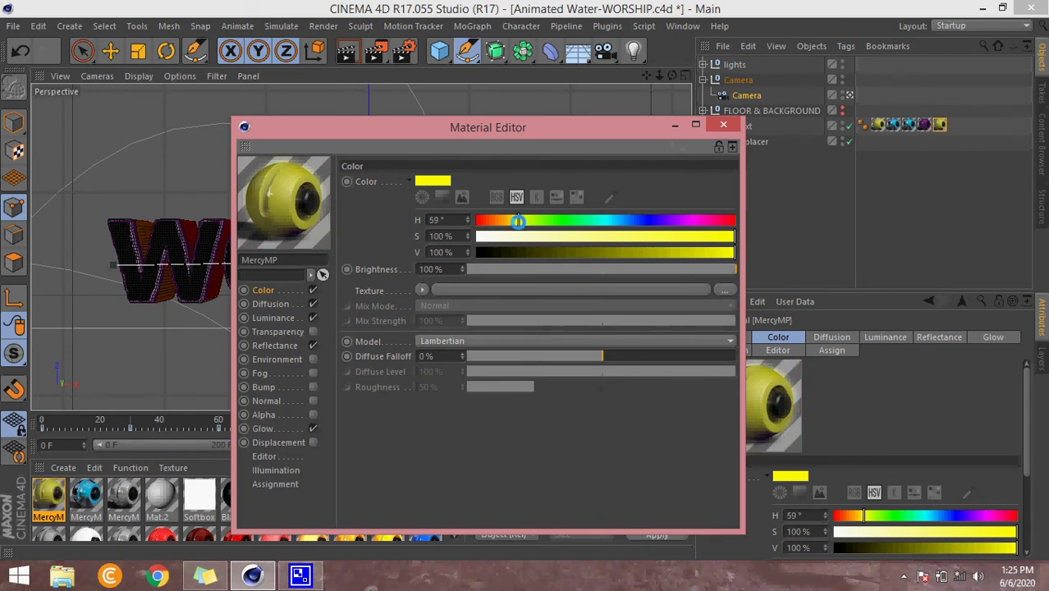
{"action": "mouse_move", "coordinate": [518, 222]}
{"action": "left_mouse_down"}
{"action": "mouse_move", "coordinate": [529, 221]}
{"action": "mouse_move", "coordinate": [521, 222]}
{"action": "left_mouse_up"}
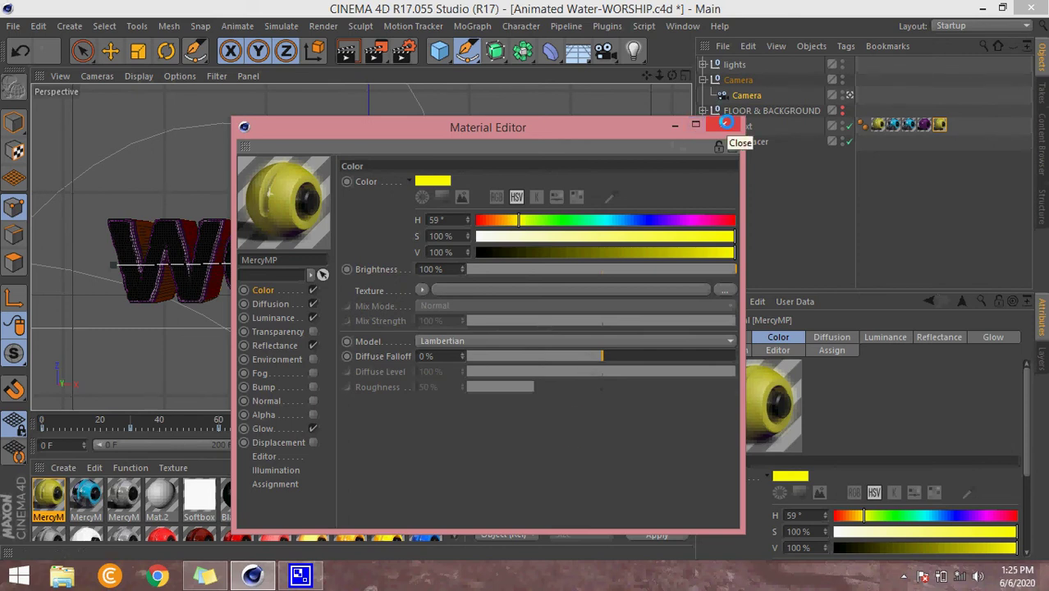
Close the Material Editor, render the view past the Asset Error, then select the MercyMP tag on selection R2.
{"action": "left_click", "coordinate": [726, 123]}
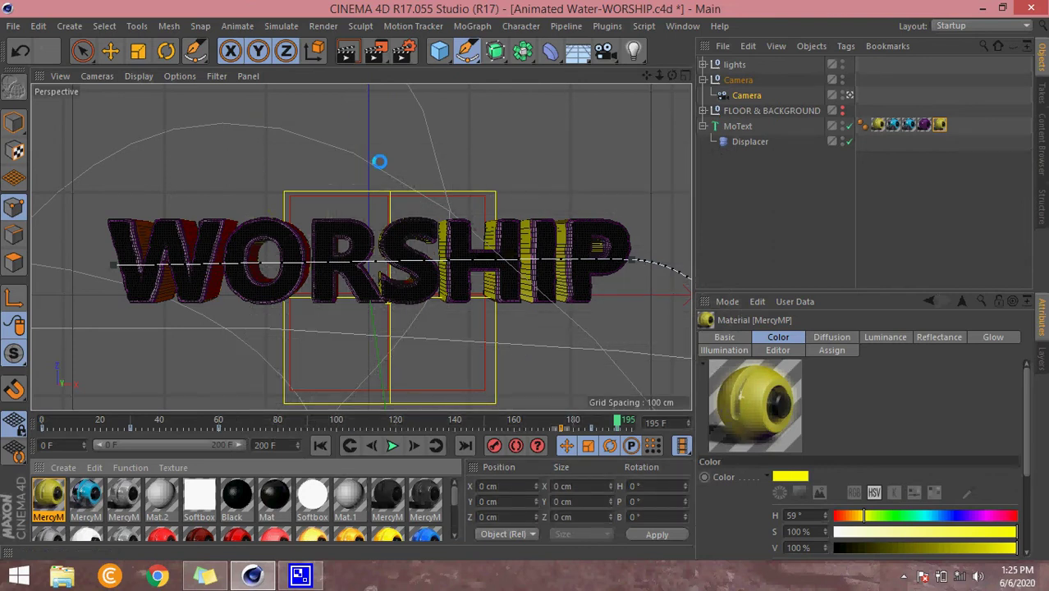
{"action": "left_click", "coordinate": [347, 51]}
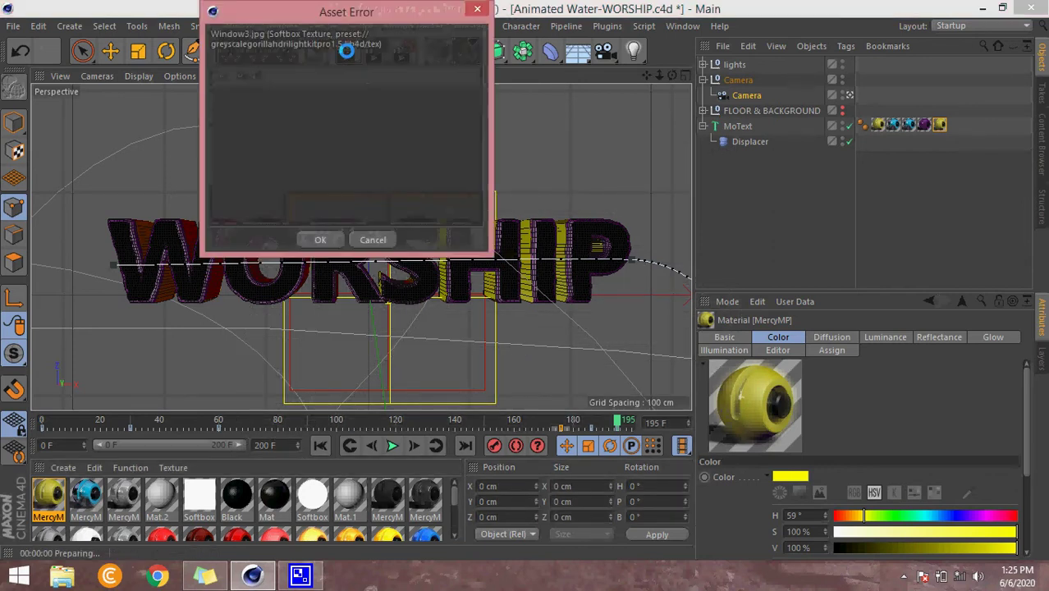
{"action": "left_click", "coordinate": [319, 237]}
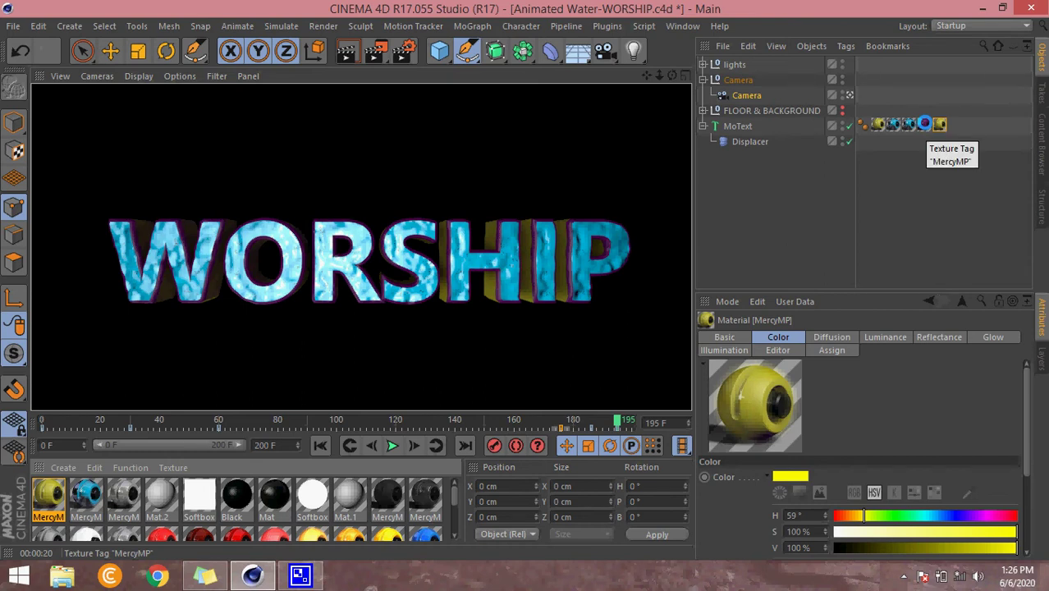
{"action": "left_click", "coordinate": [926, 124]}
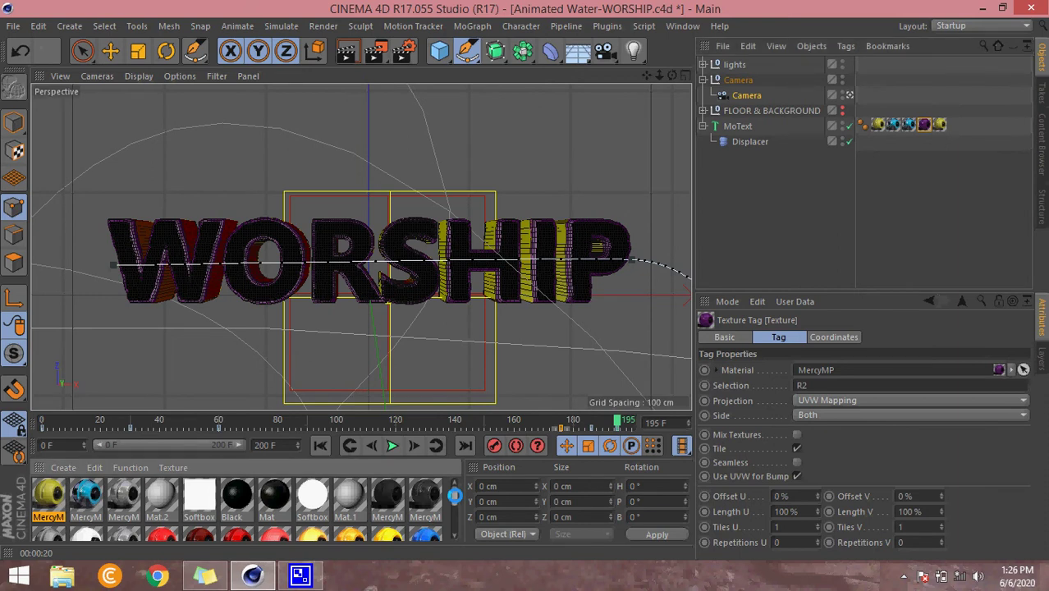
Make the purple MercyMP material near-black (H 298°, S 99%, V 0%) and close the editor.
{"action": "left_click_drag", "start_coordinate": [454, 495], "coordinate": [454, 519]}
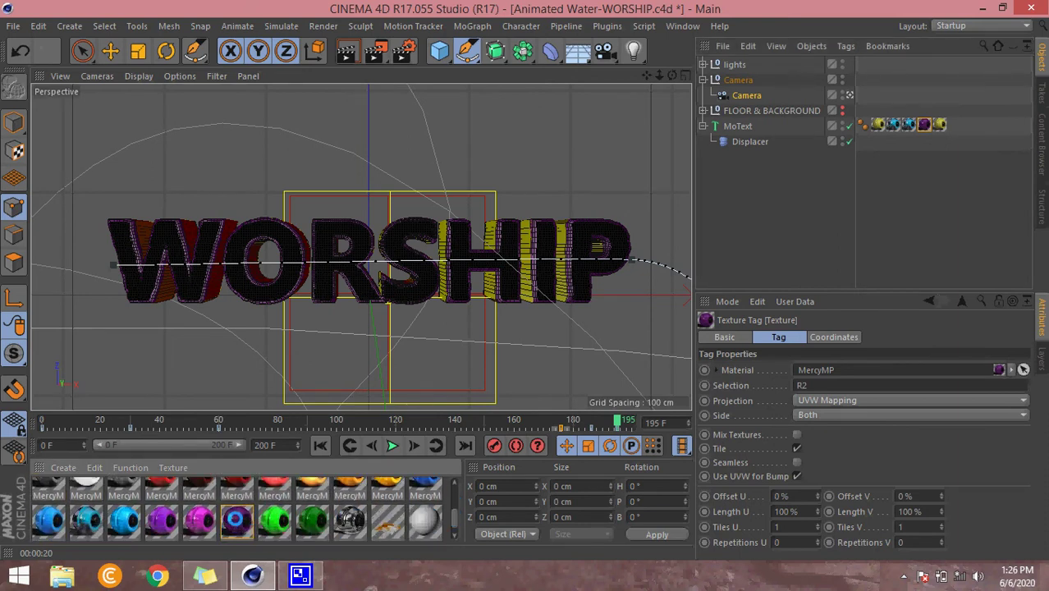
{"action": "double_click", "coordinate": [237, 520]}
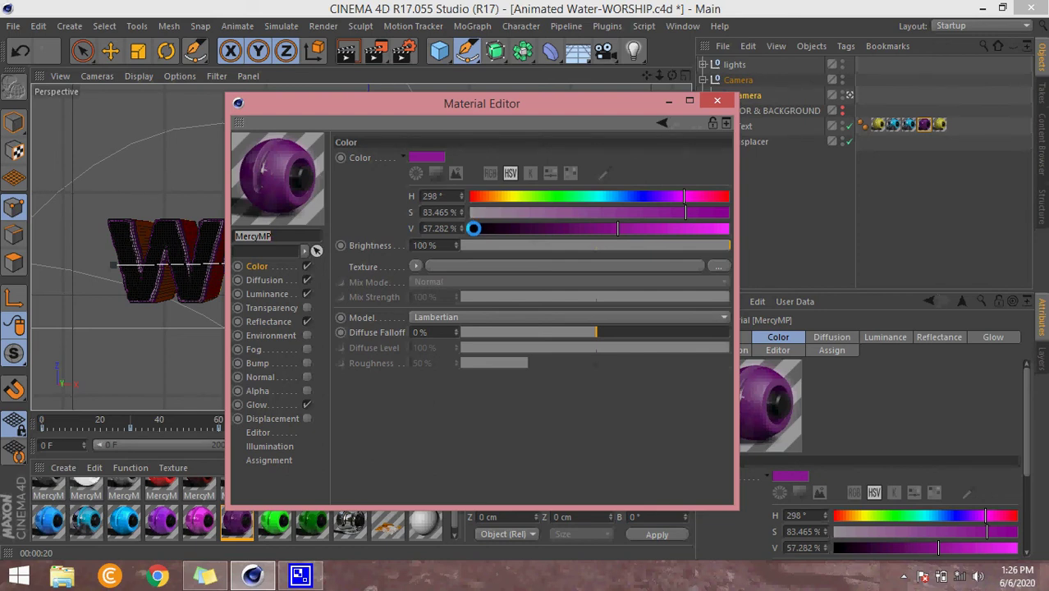
{"action": "left_click", "coordinate": [474, 228]}
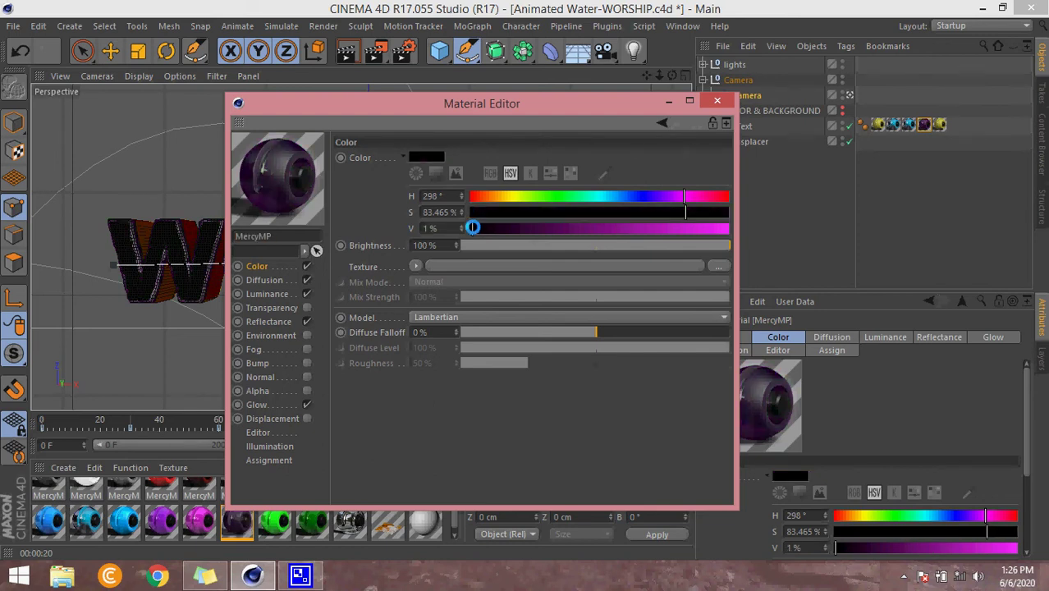
{"action": "left_click", "coordinate": [718, 211]}
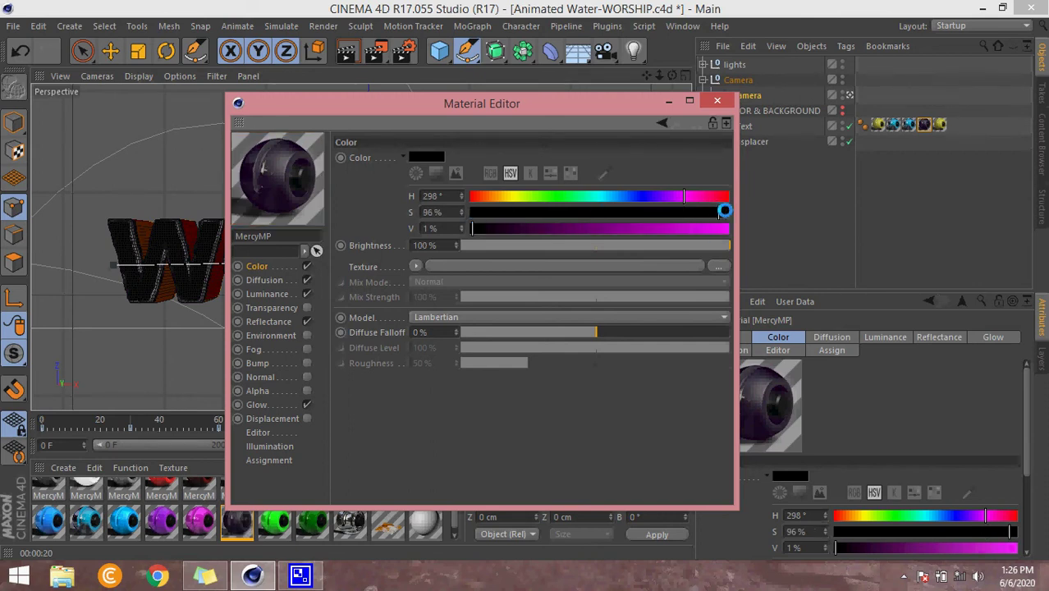
{"action": "left_click", "coordinate": [726, 211]}
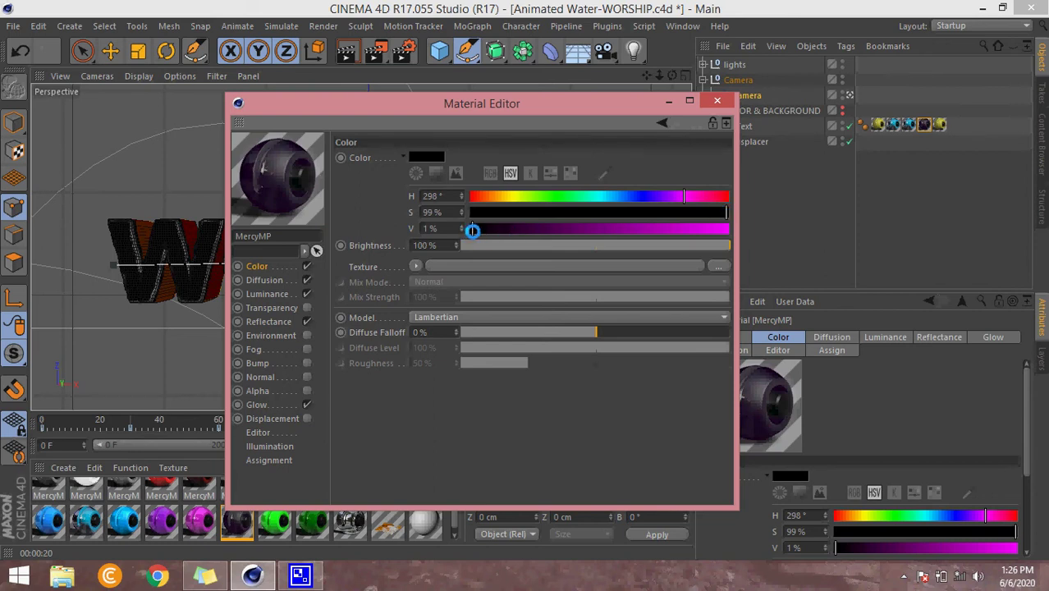
{"action": "left_click_drag", "start_coordinate": [473, 230], "coordinate": [468, 229]}
{"action": "left_click", "coordinate": [719, 100]}
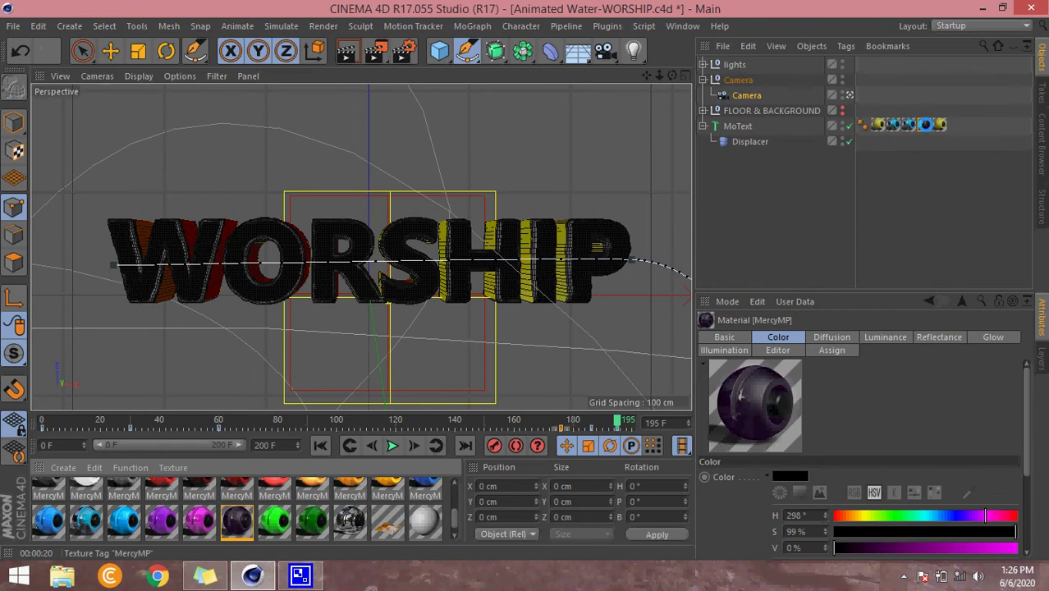
Check each MoText texture tag's selection (R2, empty, C2, C1), ending on the cyan C1 texture.
{"action": "left_click", "coordinate": [925, 124]}
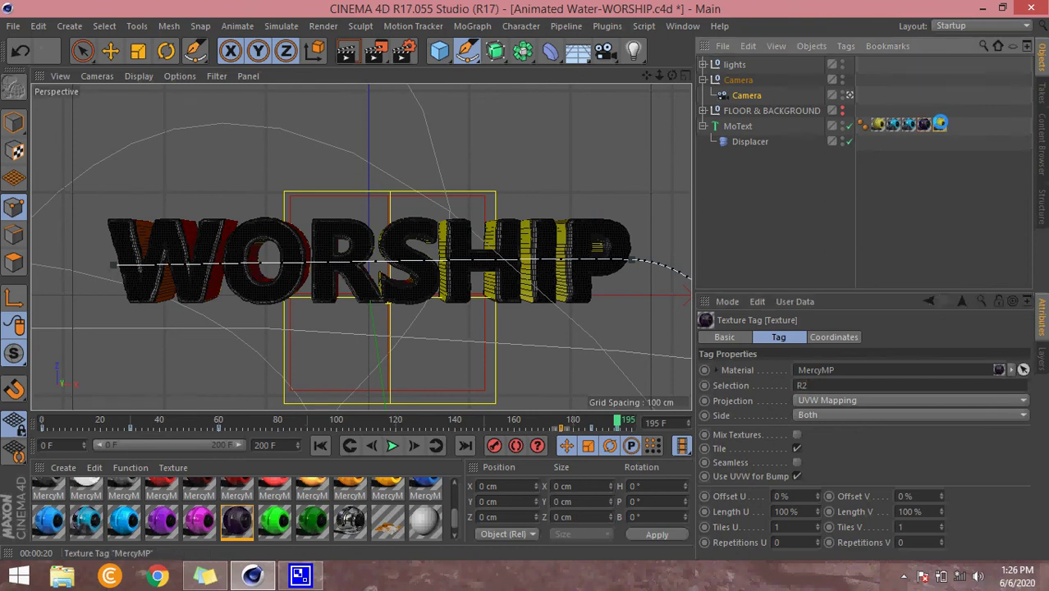
{"action": "left_click", "coordinate": [812, 385]}
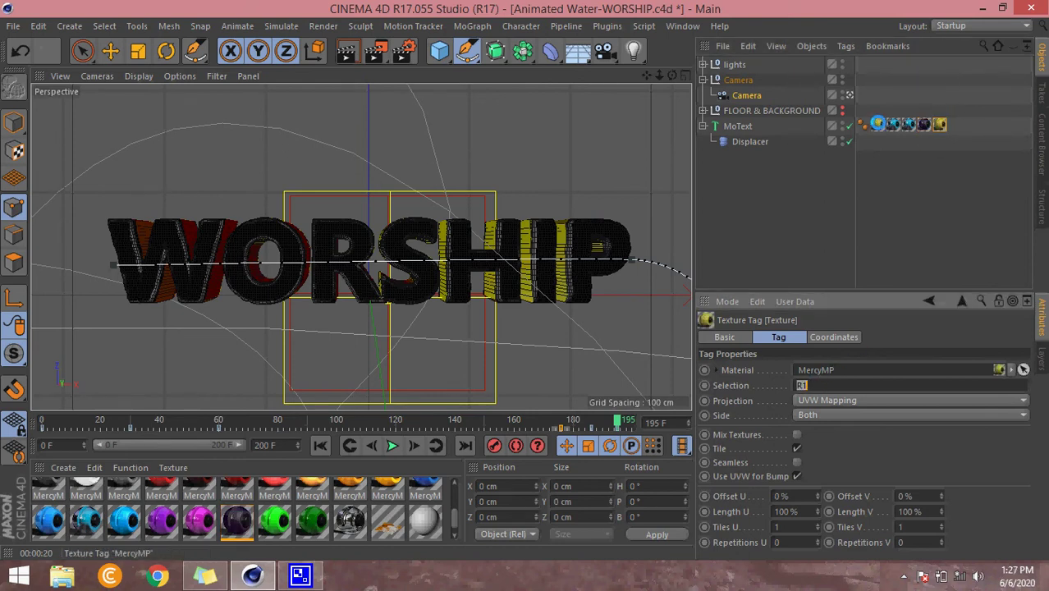
{"action": "left_click", "coordinate": [878, 124]}
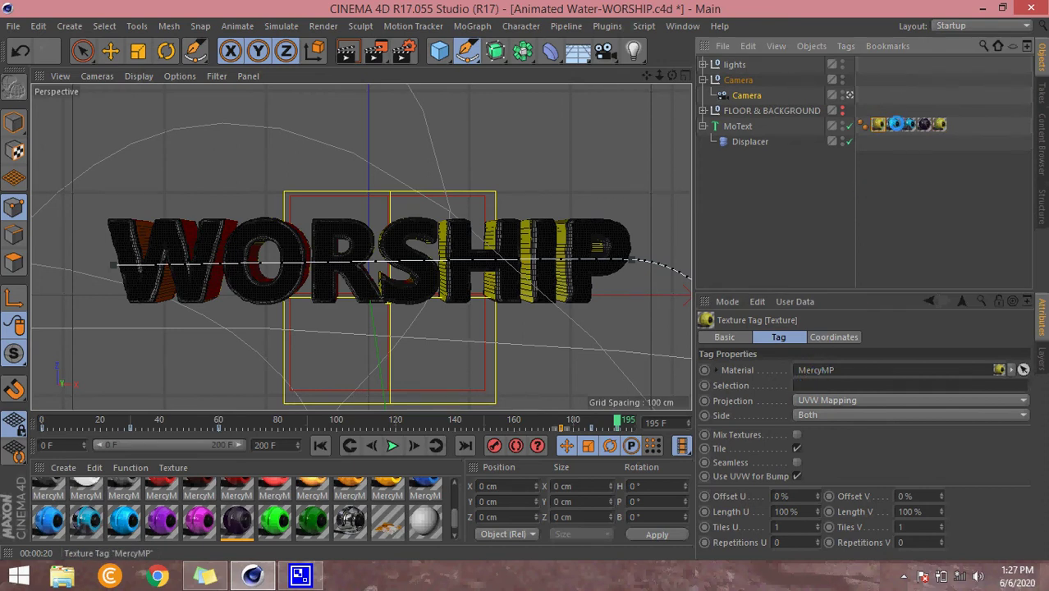
{"action": "left_click", "coordinate": [895, 124]}
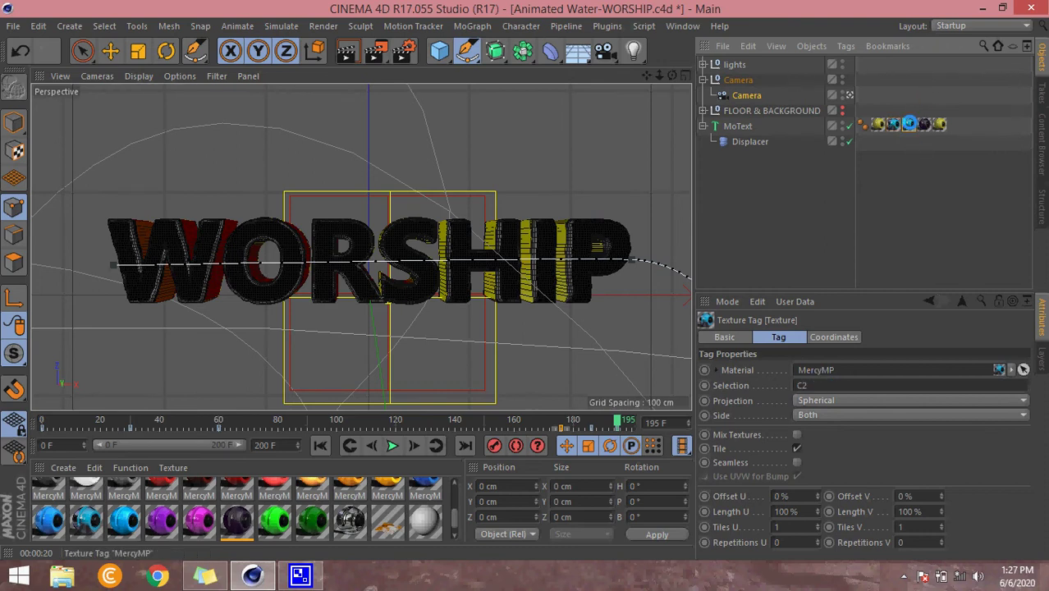
{"action": "left_click", "coordinate": [909, 123]}
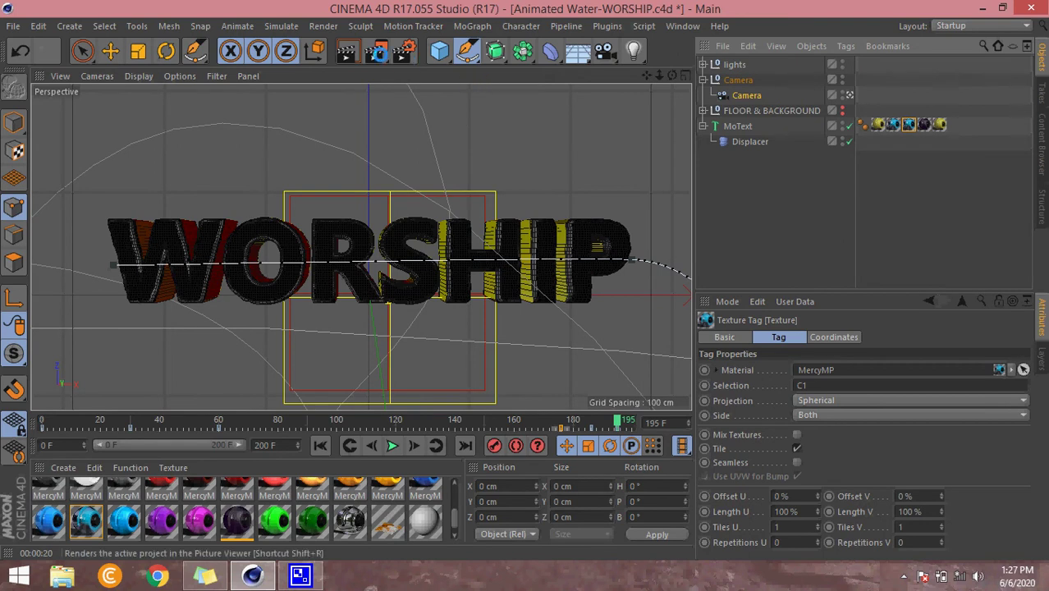
Render a viewport preview of the WORSHIP text, dismissing the missing-texture Asset Error.
{"action": "left_click", "coordinate": [348, 52]}
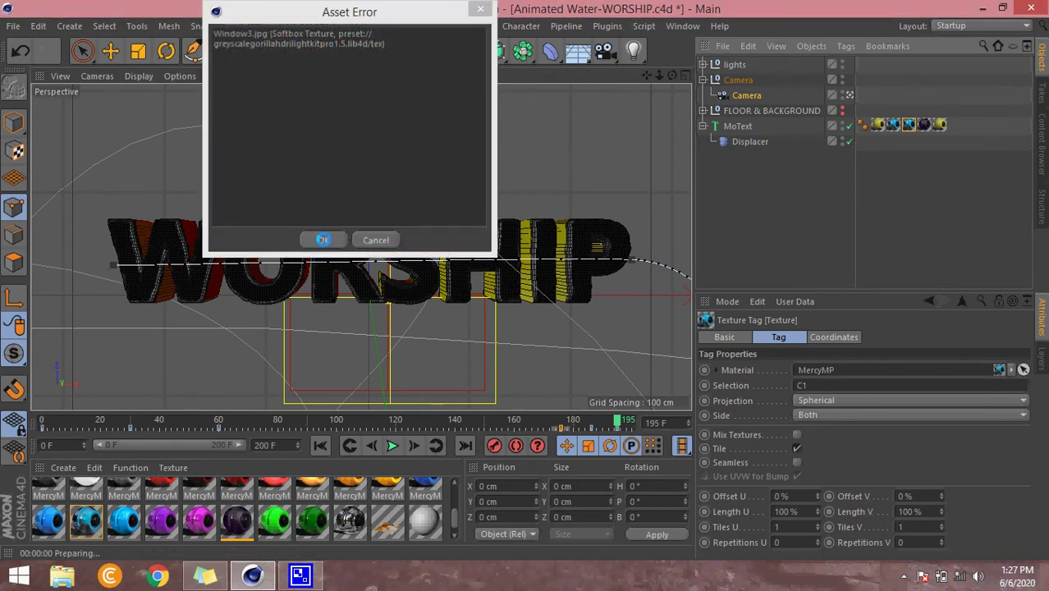
{"action": "left_click", "coordinate": [324, 240]}
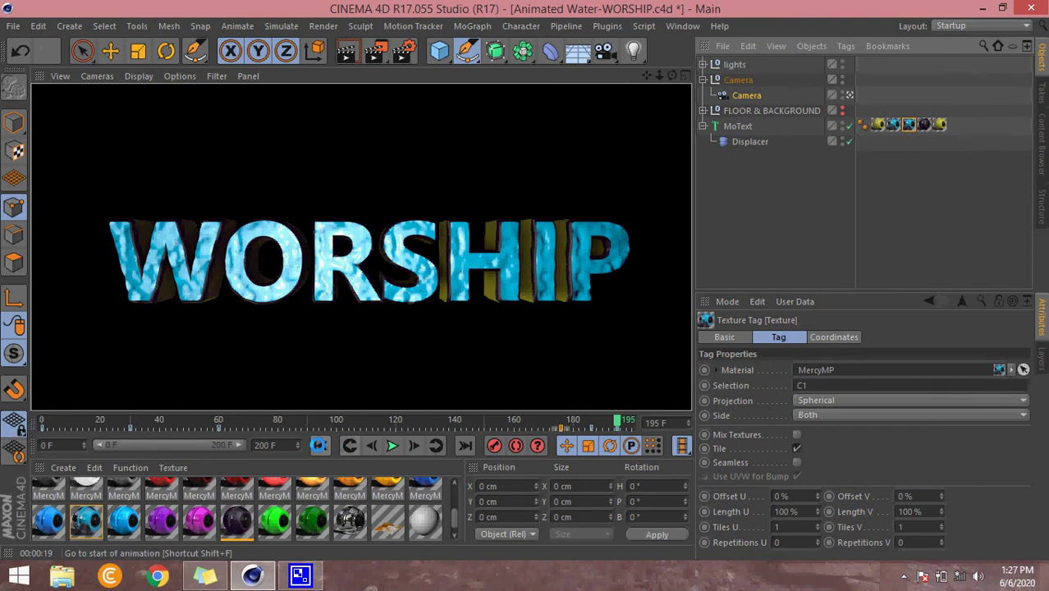
Jump to frame 0 and render a viewport preview of the W and O letters.
{"action": "left_click", "coordinate": [335, 445]}
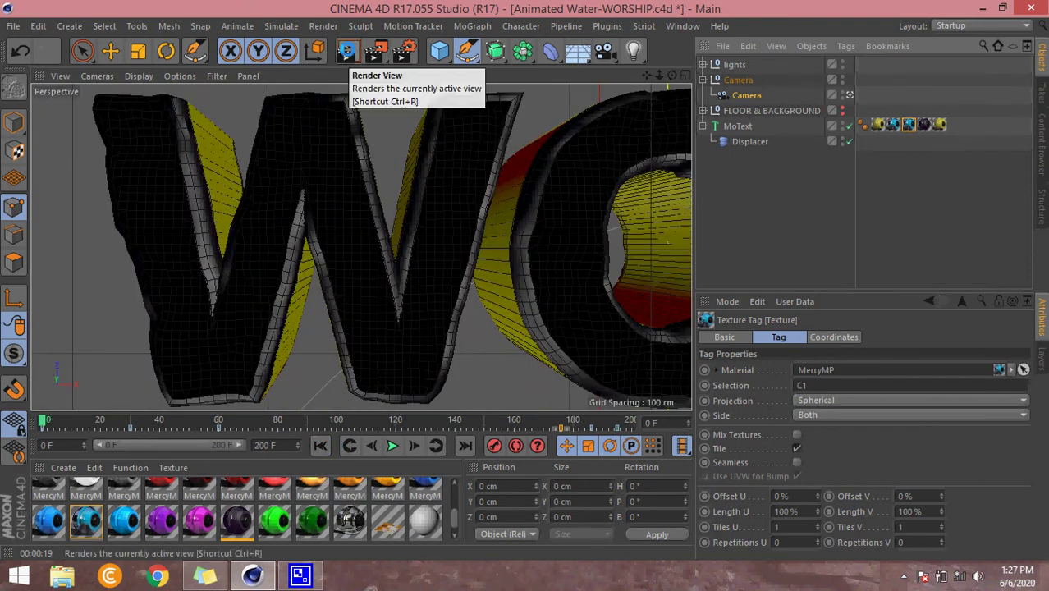
{"action": "left_click", "coordinate": [347, 51]}
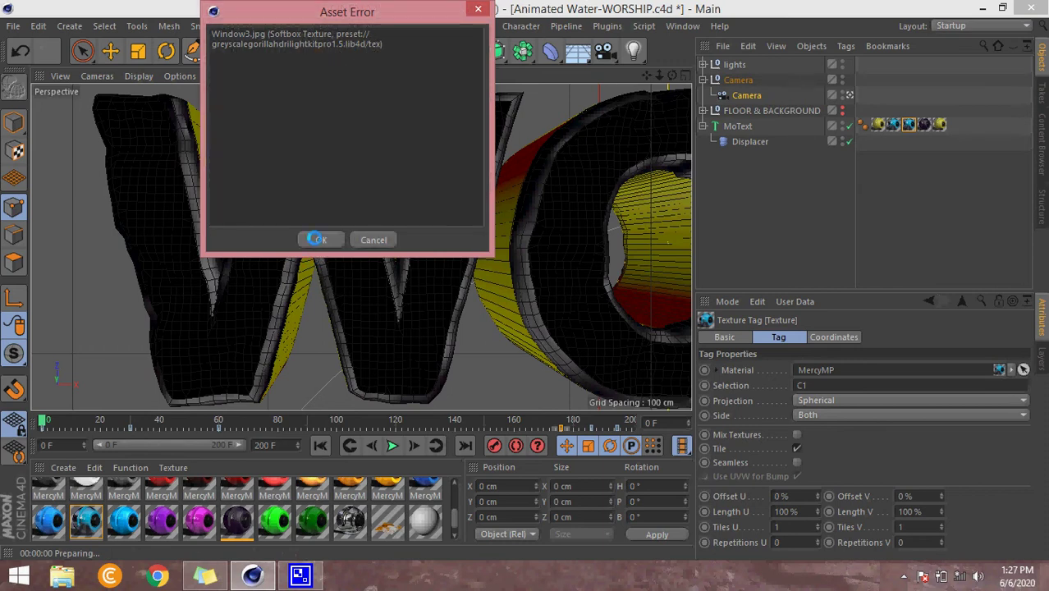
{"action": "left_click", "coordinate": [318, 239]}
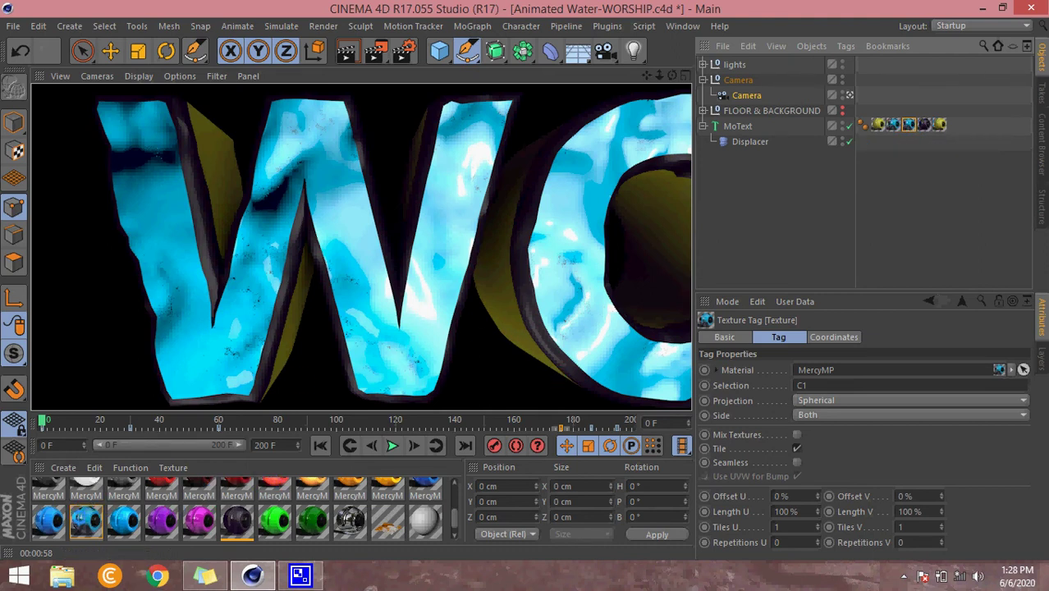
Open the cyan MercyMP water material and review its diffuse colour, leaving it dark blue.
{"action": "double_click", "coordinate": [86, 522]}
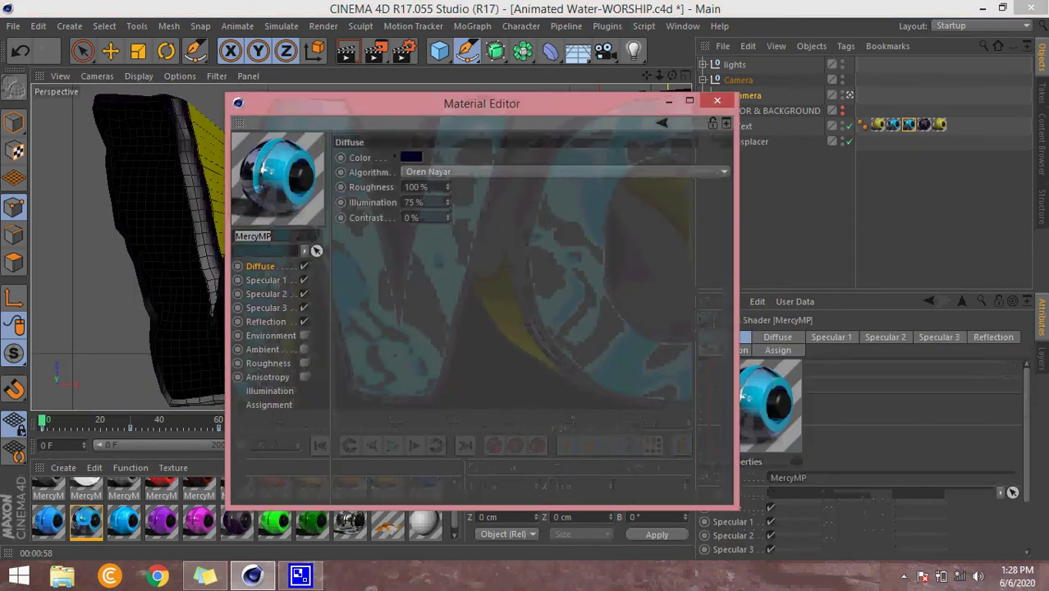
{"action": "mouse_move", "coordinate": [411, 156]}
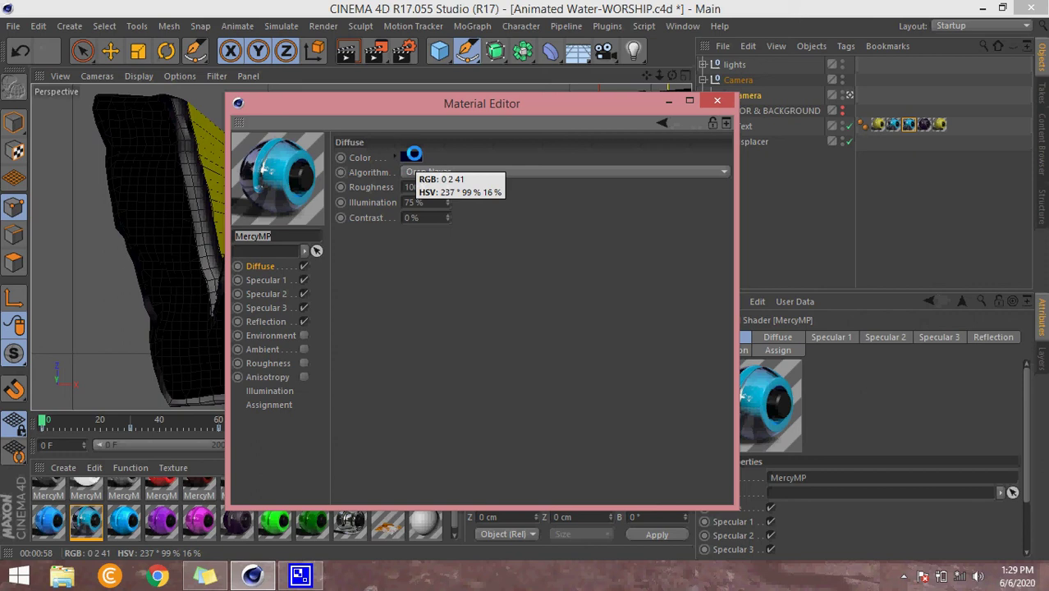
{"action": "left_click", "coordinate": [413, 153]}
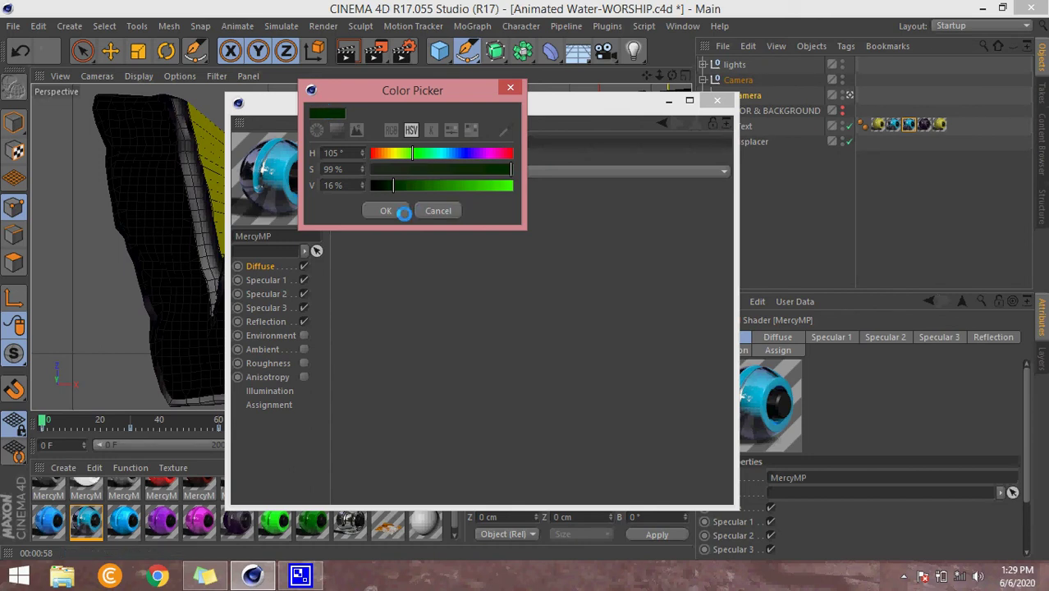
{"action": "left_click", "coordinate": [388, 212]}
{"action": "left_click", "coordinate": [444, 211]}
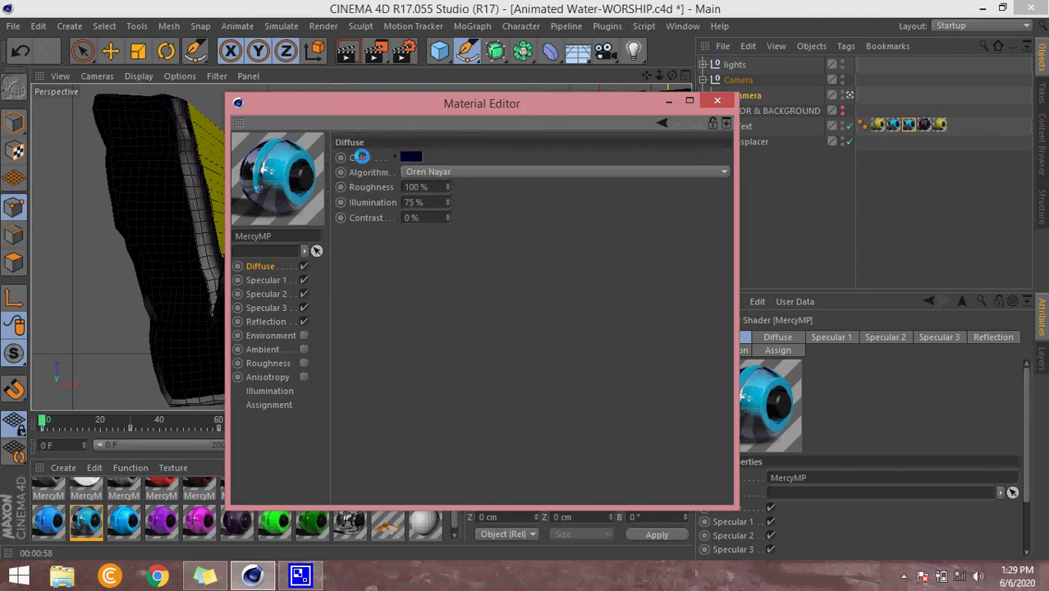
{"action": "left_click", "coordinate": [409, 156]}
{"action": "left_click", "coordinate": [410, 156]}
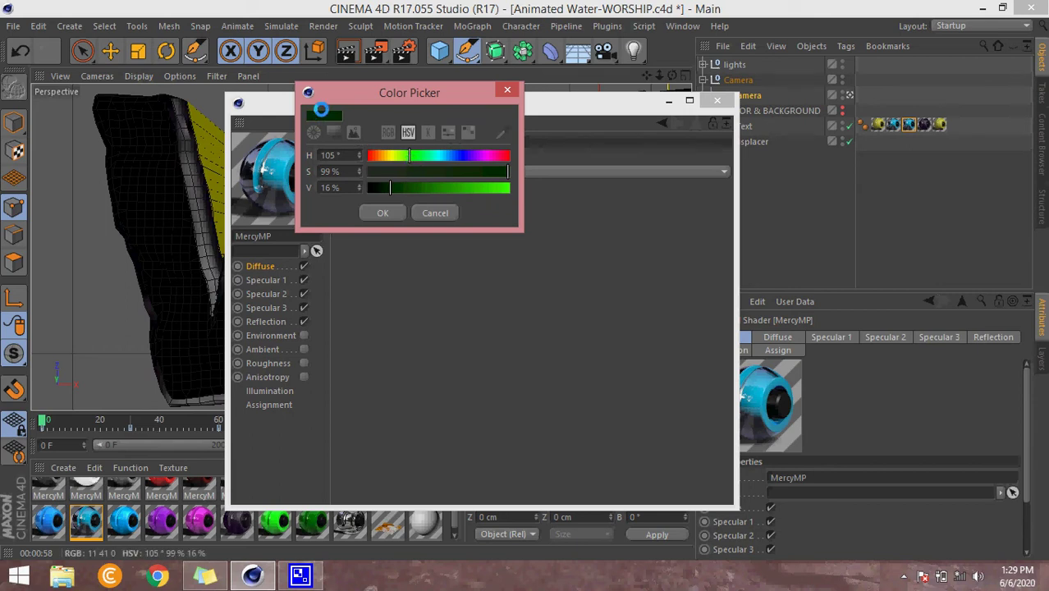
{"action": "left_click", "coordinate": [508, 85]}
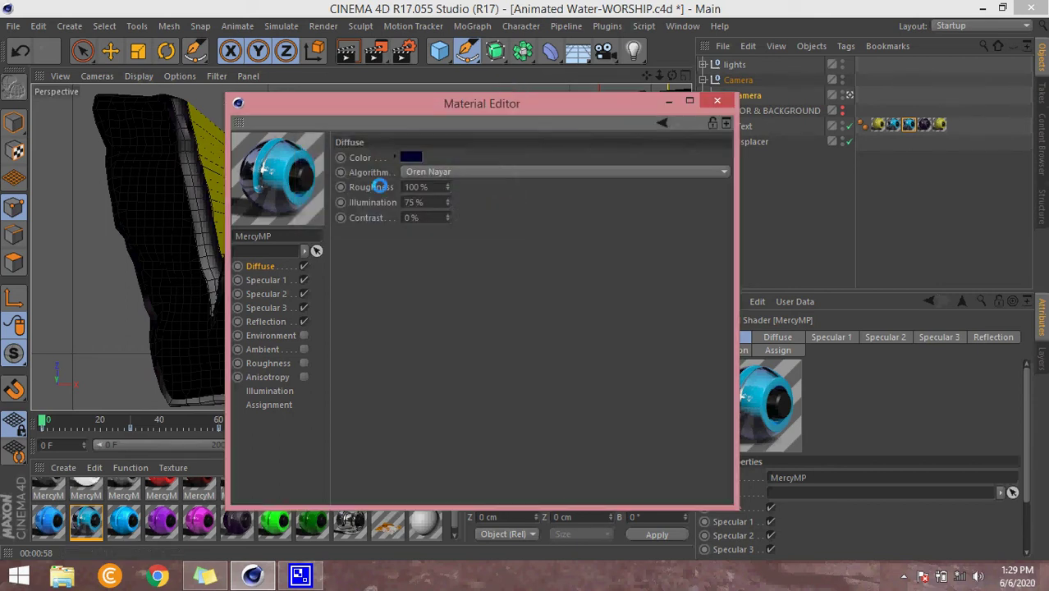
Make the material's Specular 2 colour white by removing its saturation.
{"action": "left_click", "coordinate": [259, 280]}
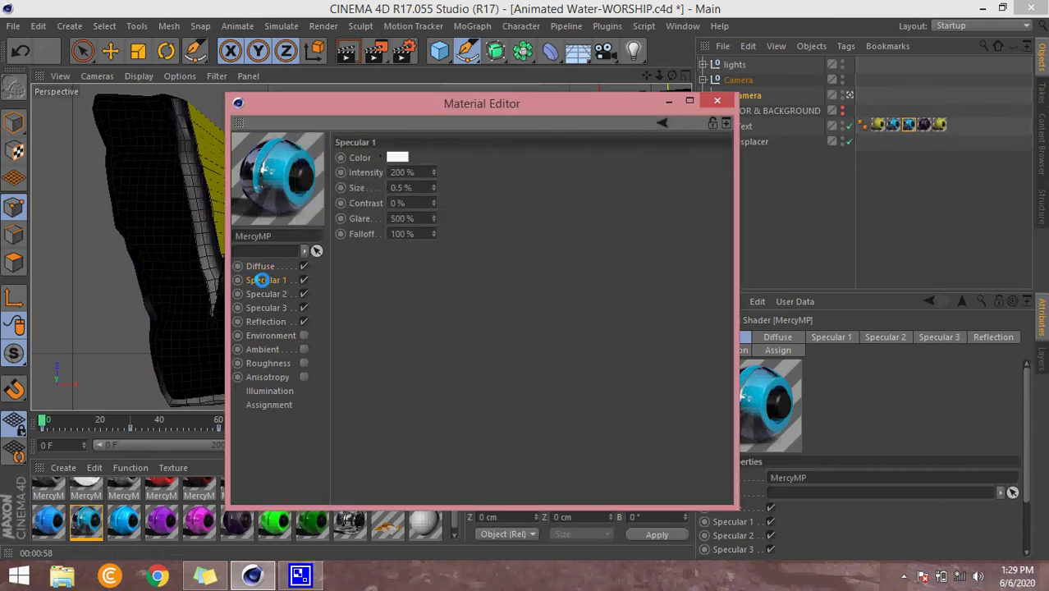
{"action": "left_click", "coordinate": [263, 294]}
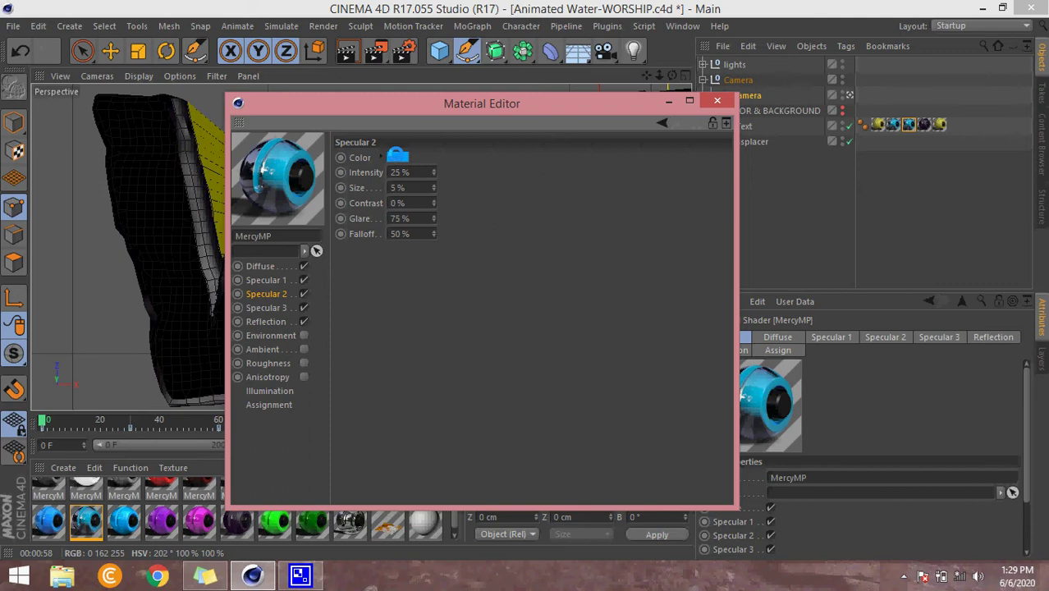
{"action": "left_click", "coordinate": [396, 155]}
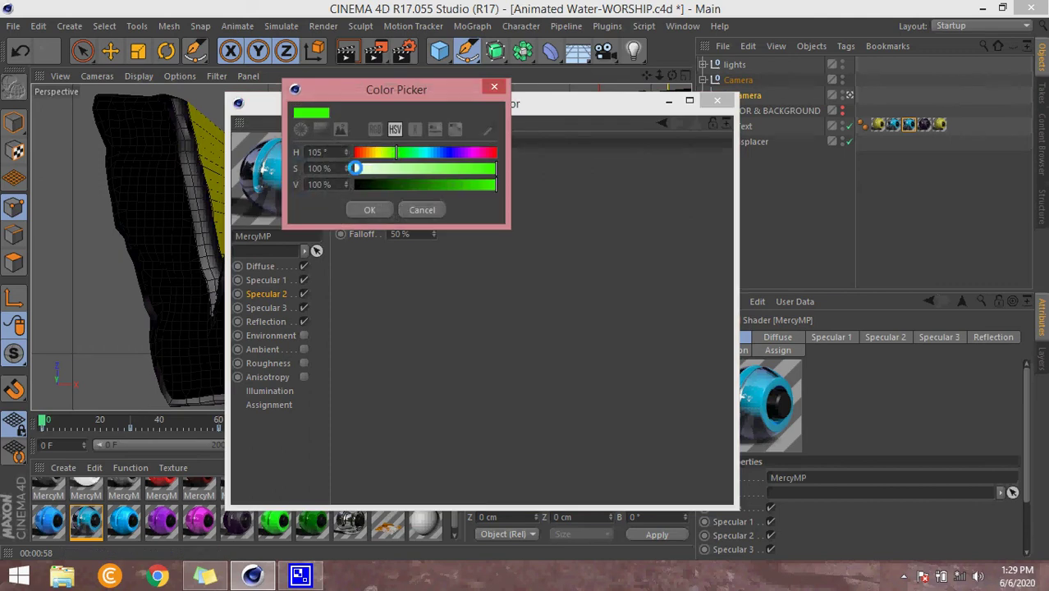
{"action": "left_click_drag", "start_coordinate": [356, 168], "coordinate": [355, 168]}
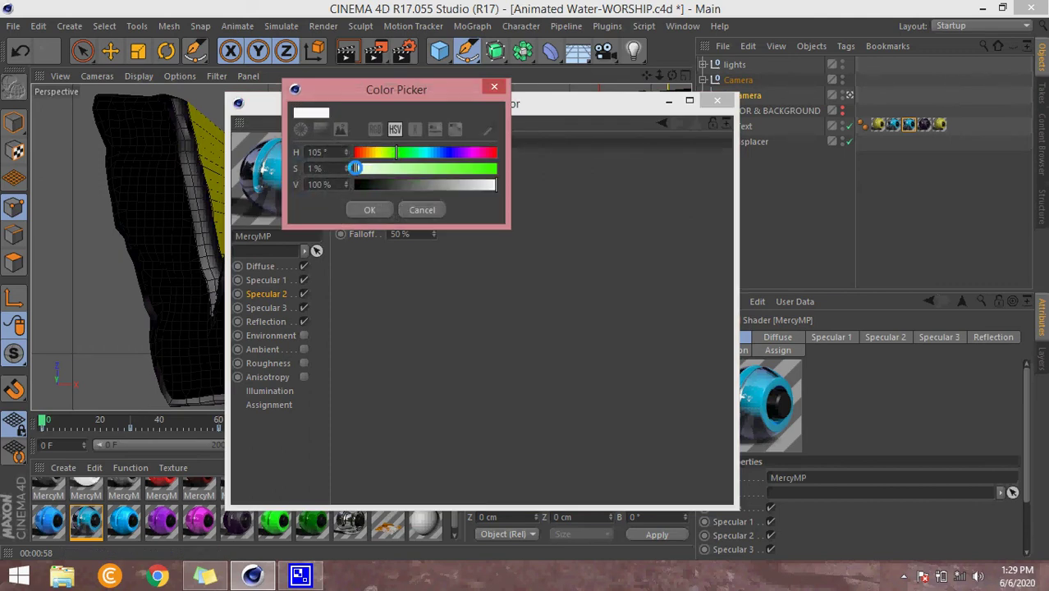
{"action": "left_click", "coordinate": [366, 209]}
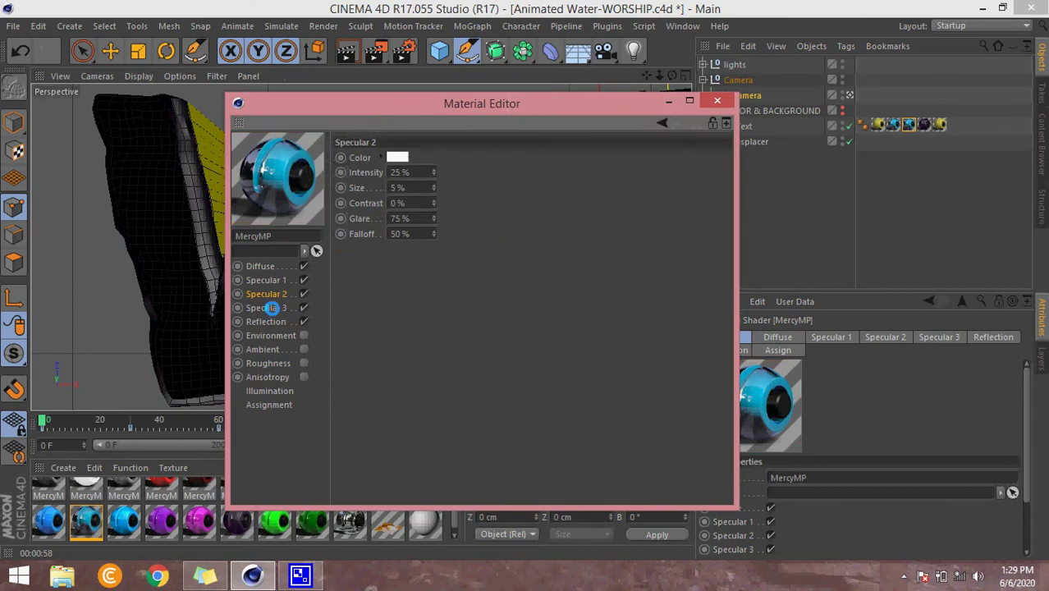
Make the Specular 3 colour white as well by dropping its saturation.
{"action": "left_click", "coordinate": [271, 307]}
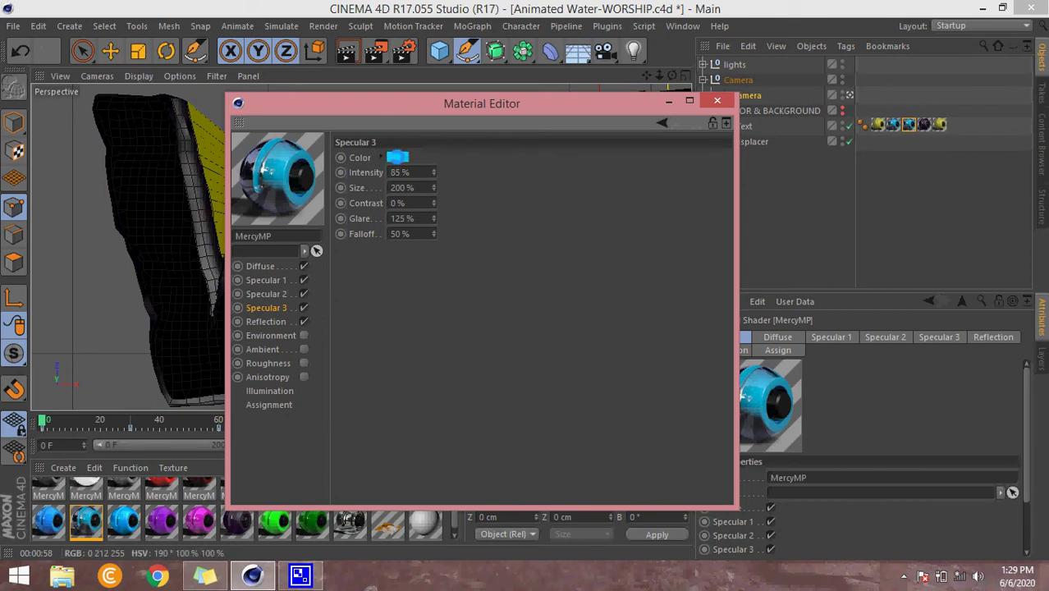
{"action": "left_click", "coordinate": [398, 156]}
{"action": "left_click", "coordinate": [396, 156]}
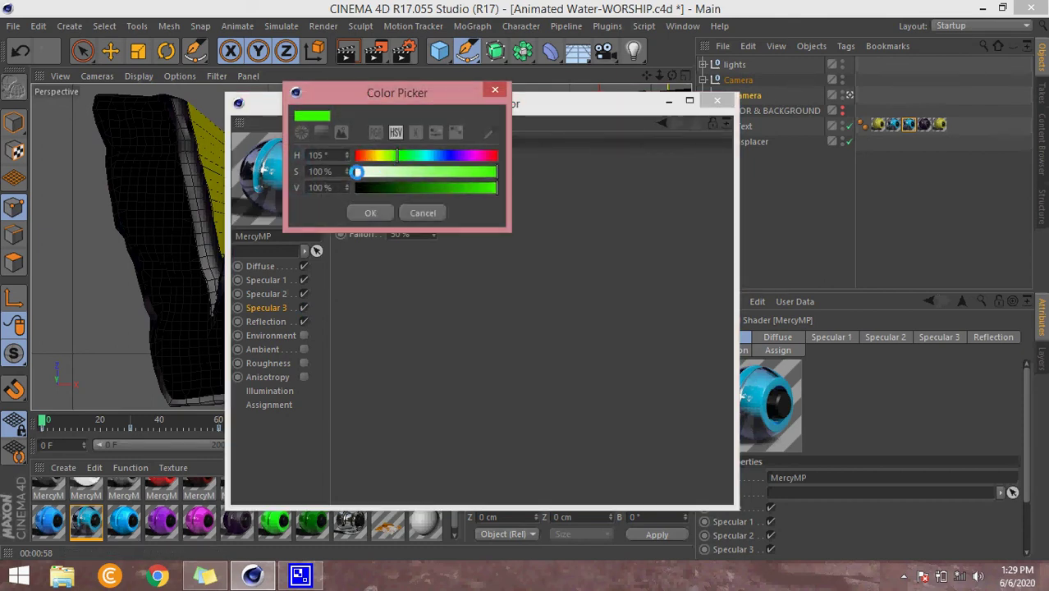
{"action": "left_click", "coordinate": [355, 171]}
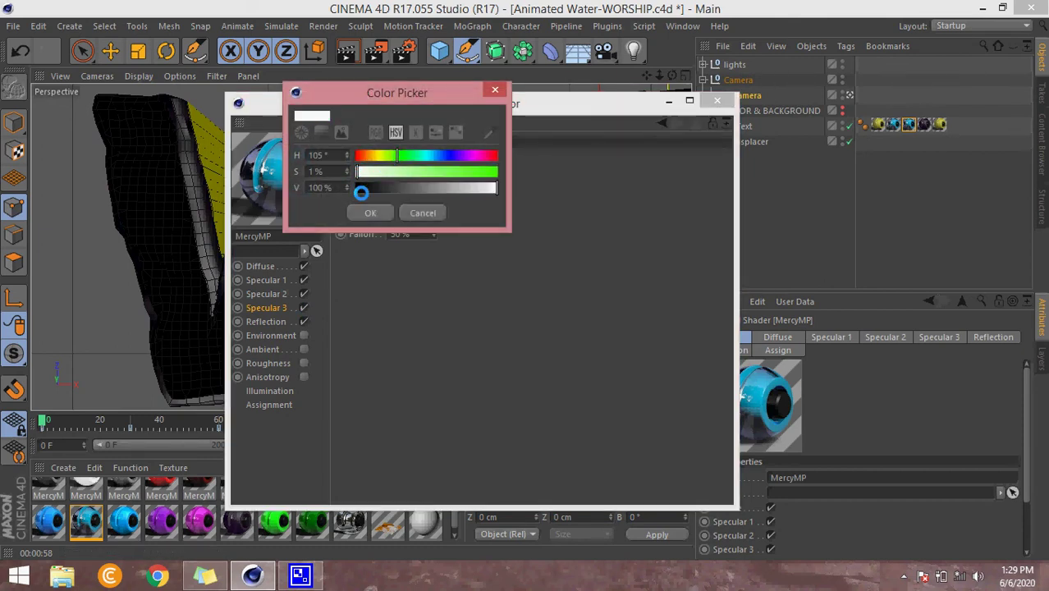
{"action": "left_click", "coordinate": [367, 211]}
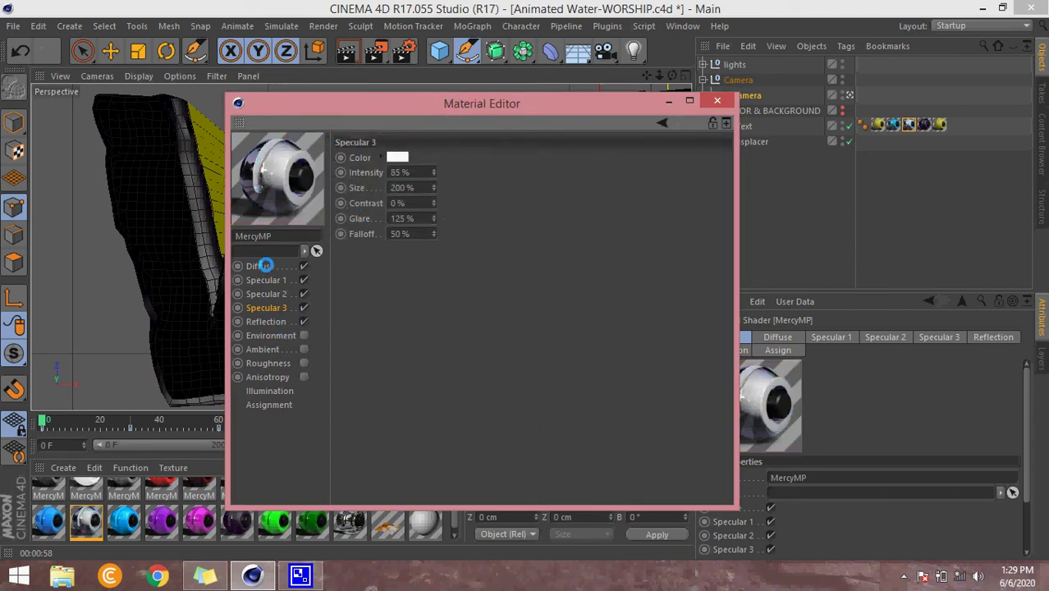
{"action": "left_click", "coordinate": [261, 266]}
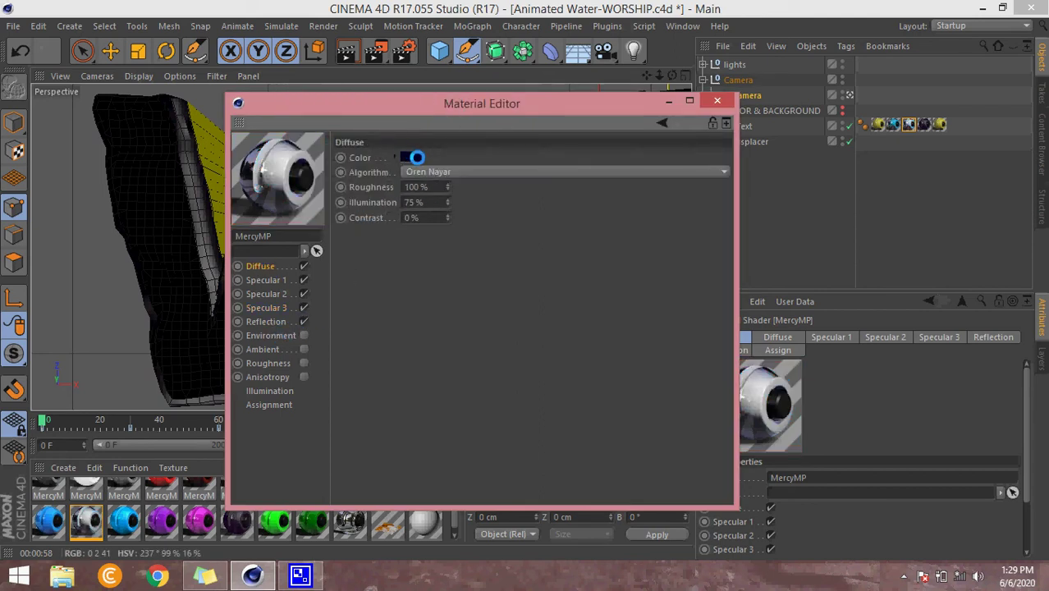
Set the diffuse colour to white with near-zero saturation and full brightness.
{"action": "left_click", "coordinate": [412, 156]}
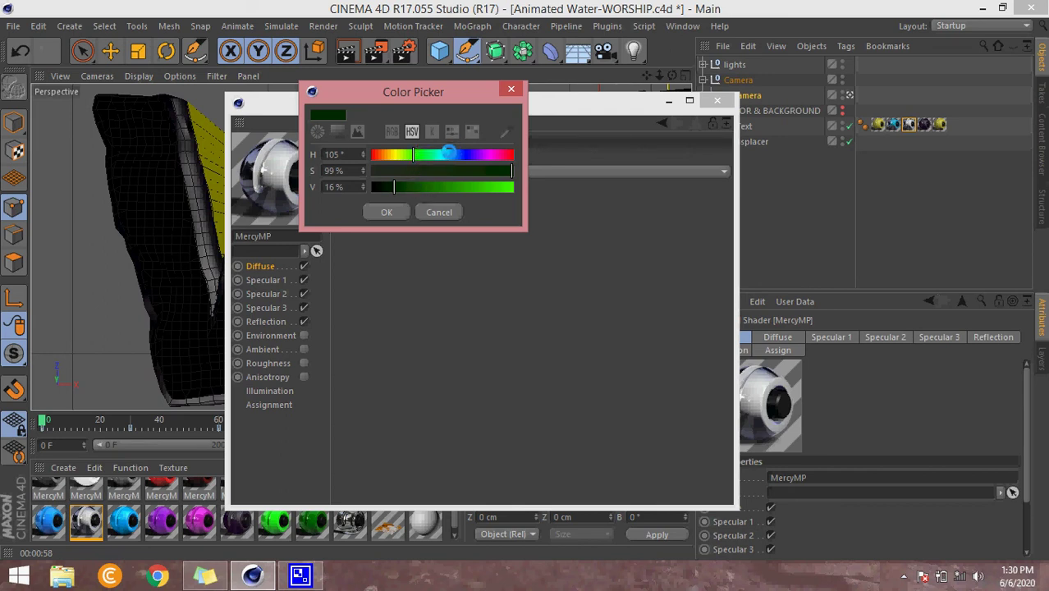
{"action": "left_click", "coordinate": [442, 155]}
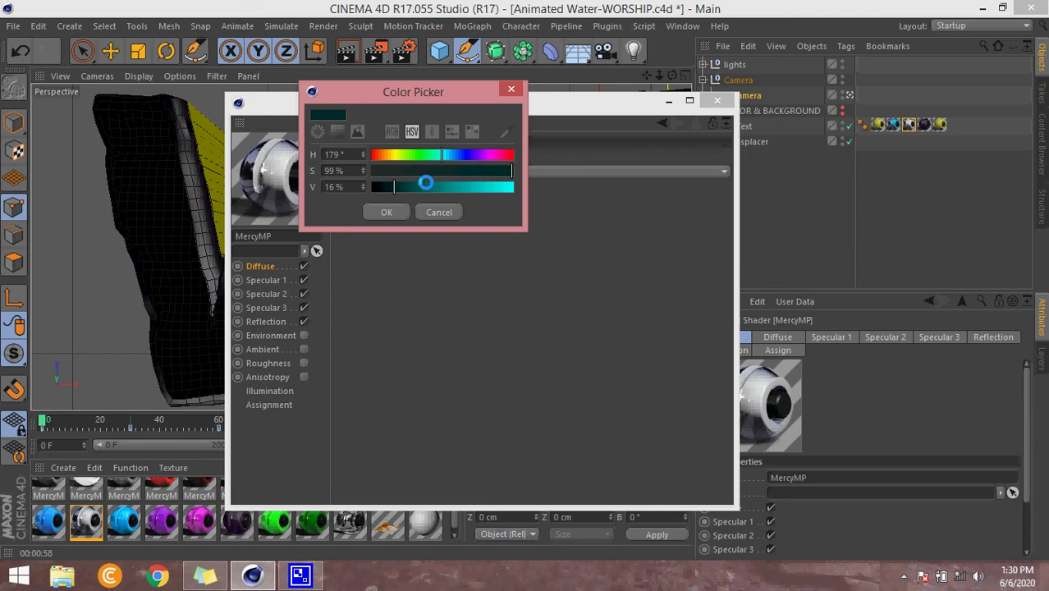
{"action": "left_click", "coordinate": [375, 170]}
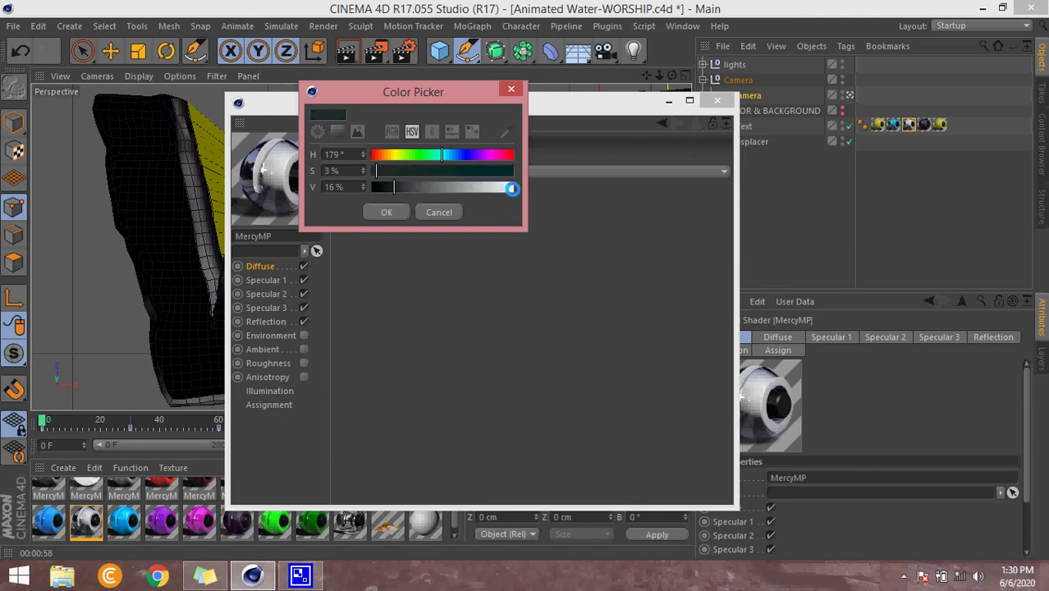
{"action": "left_click", "coordinate": [512, 189]}
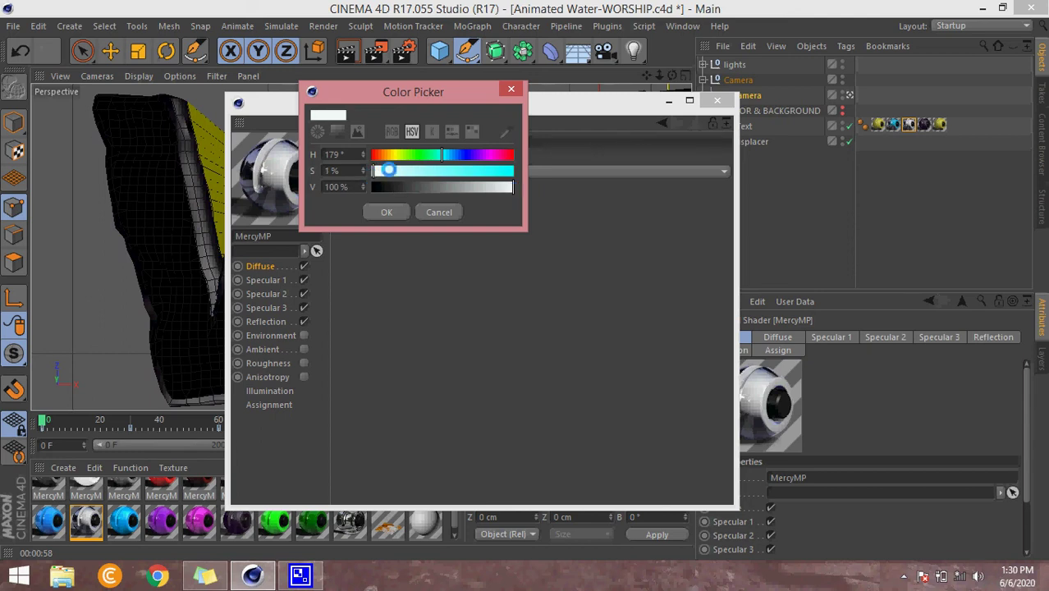
{"action": "left_click", "coordinate": [383, 212]}
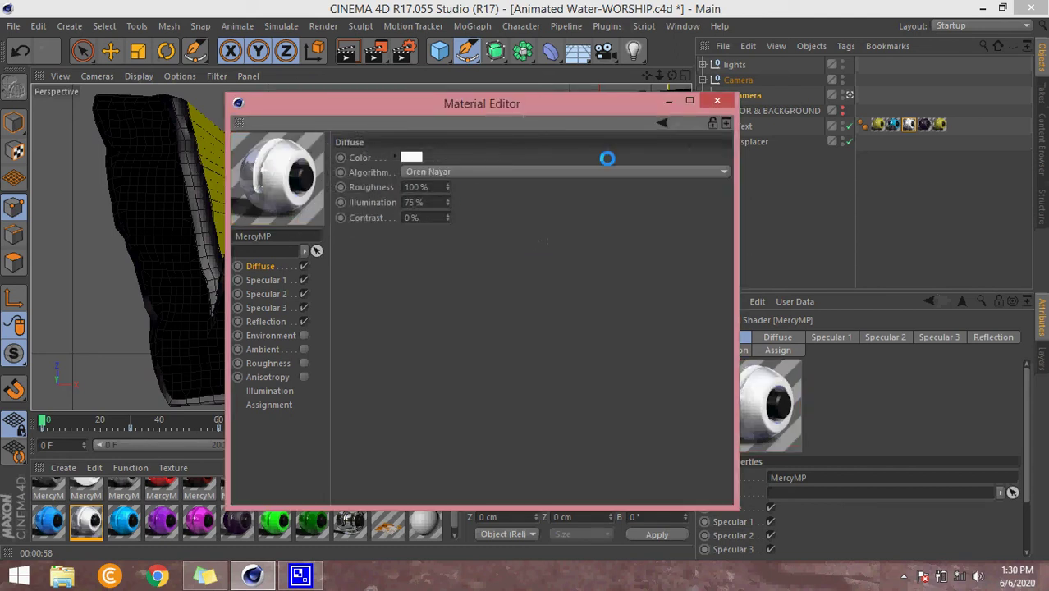
Close the Material Editor and select the MoText texture tag on selection C2.
{"action": "left_click", "coordinate": [717, 100]}
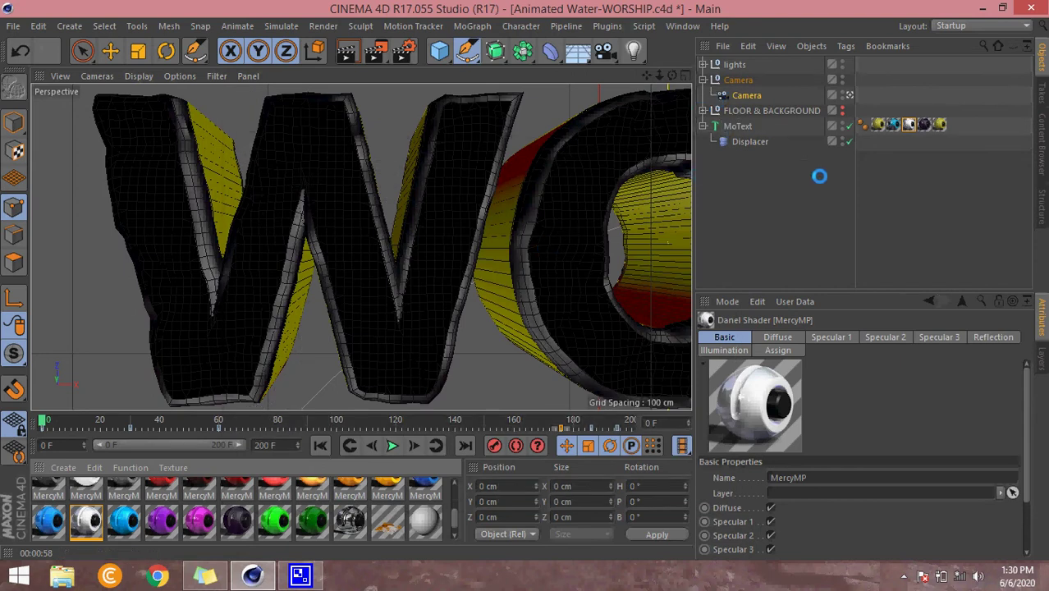
{"action": "left_click", "coordinate": [910, 123]}
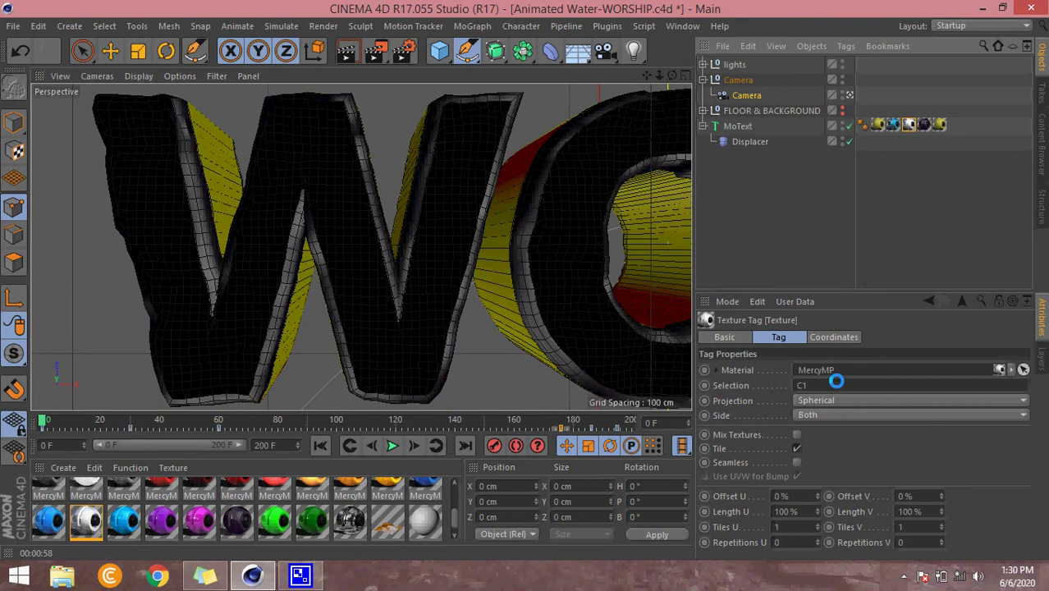
{"action": "left_click", "coordinate": [895, 124]}
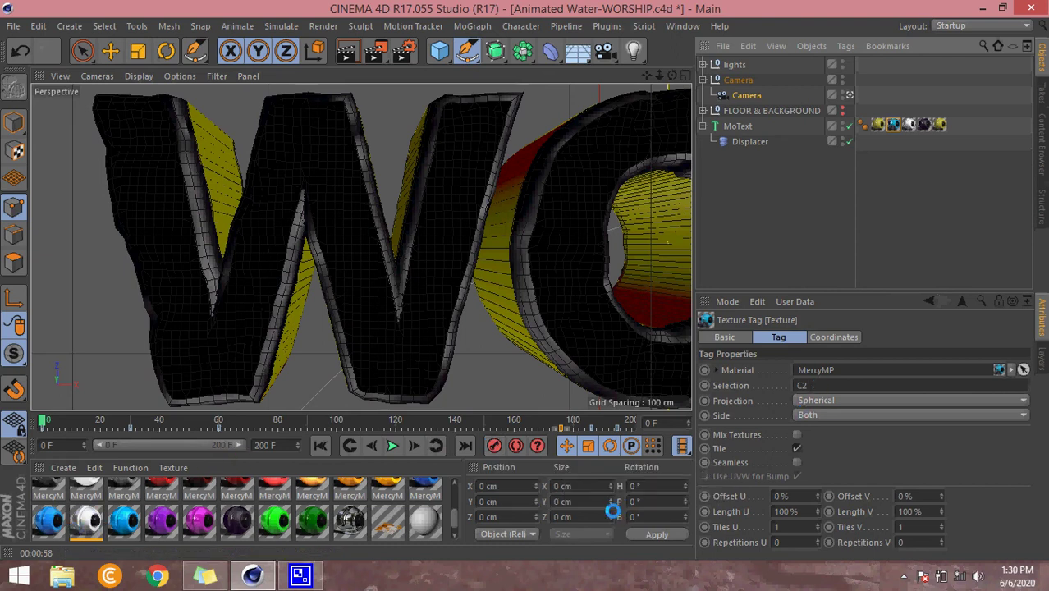
Open the blue MercyMP material and set its diffuse colour to white (S 0%, V 100%).
{"action": "scroll", "coordinate": [455, 534], "scroll_direction": "down", "scroll_amount": 1}
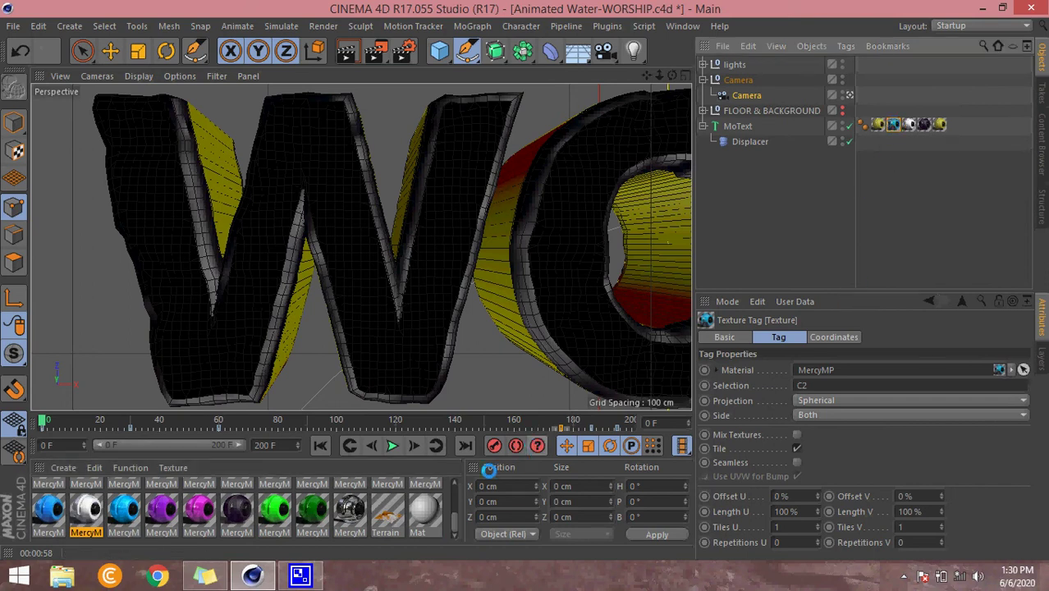
{"action": "scroll", "coordinate": [454, 484], "scroll_direction": "up", "scroll_amount": 5}
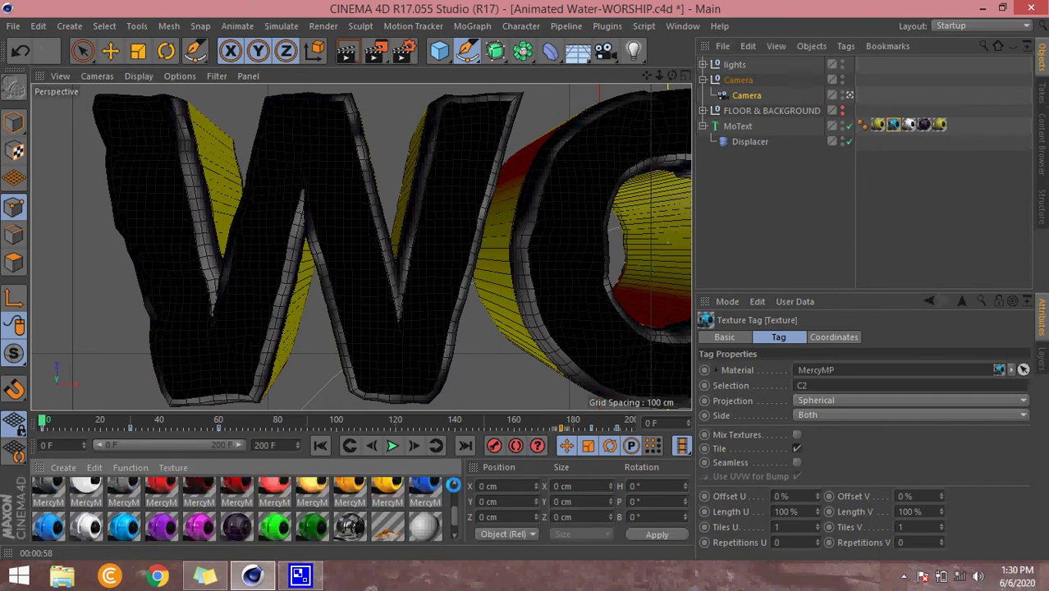
{"action": "scroll", "coordinate": [453, 484], "scroll_direction": "up", "scroll_amount": 3}
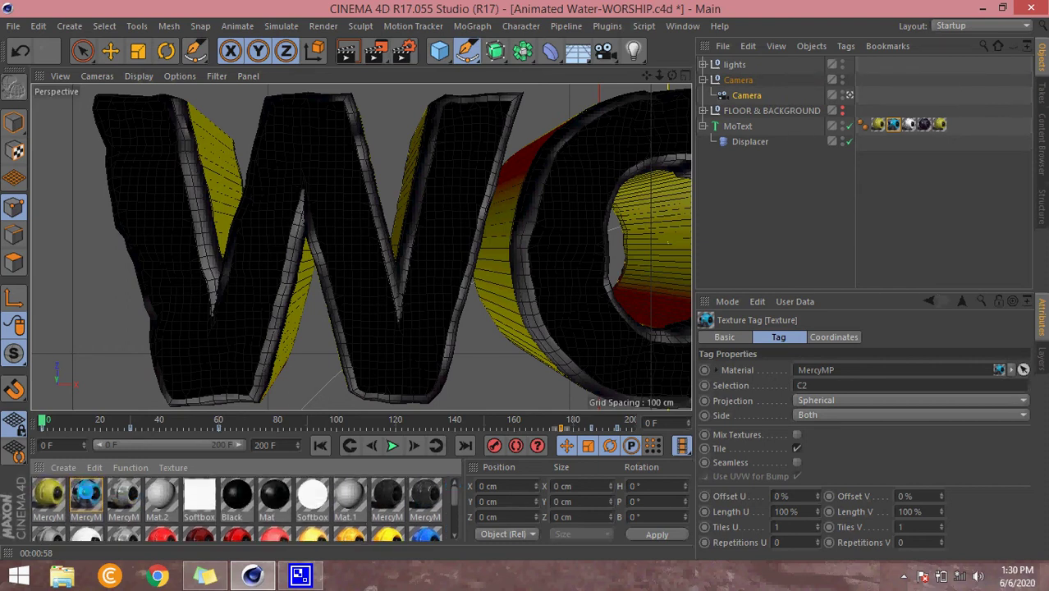
{"action": "double_click", "coordinate": [85, 496]}
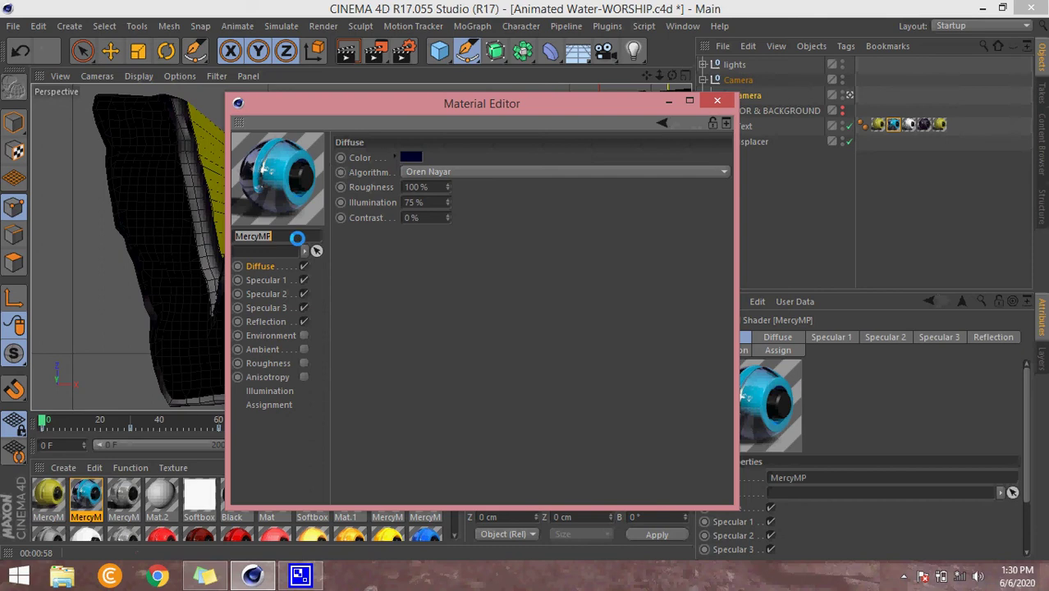
{"action": "left_click", "coordinate": [411, 156]}
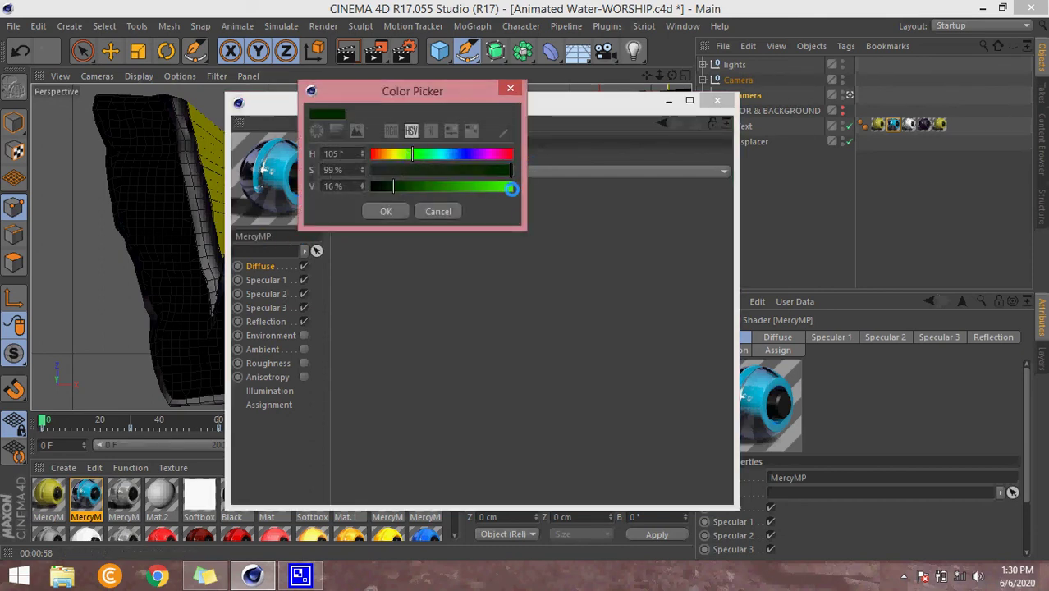
{"action": "left_click", "coordinate": [511, 187]}
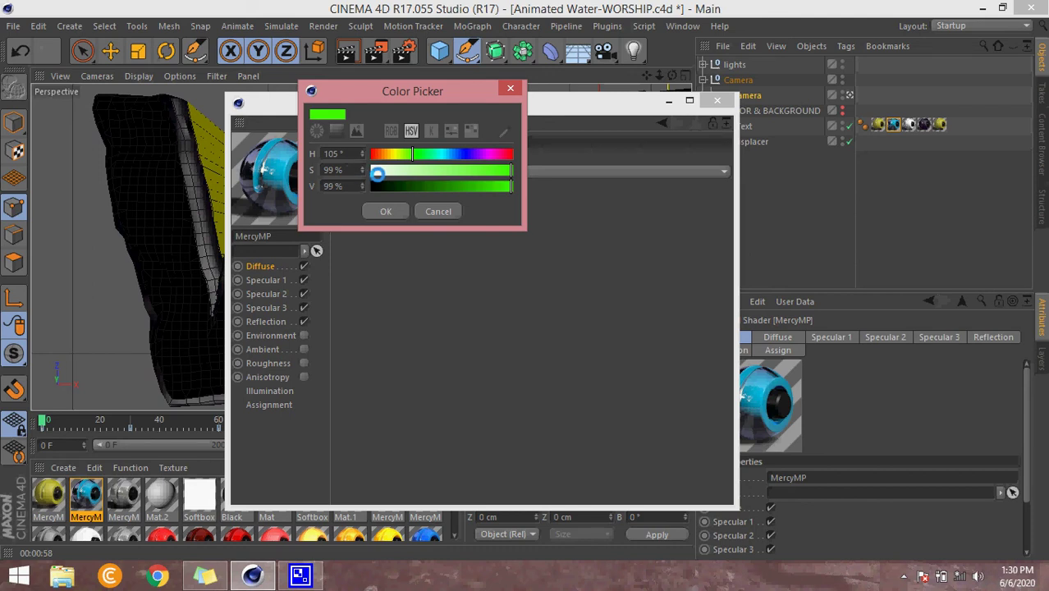
{"action": "left_click", "coordinate": [373, 172]}
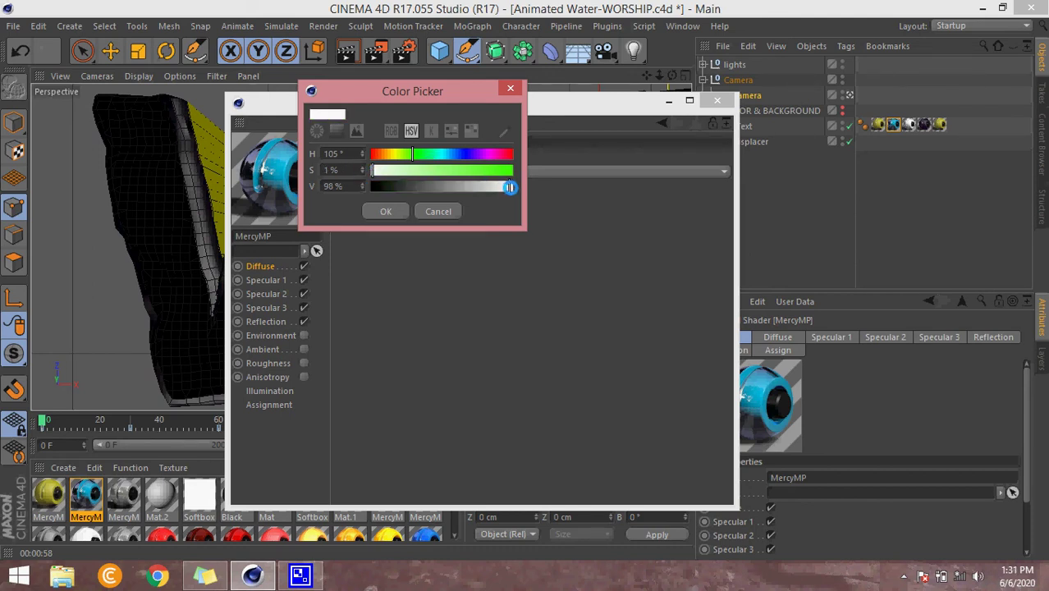
{"action": "left_click", "coordinate": [511, 188]}
{"action": "left_click_drag", "start_coordinate": [373, 170], "coordinate": [365, 170]}
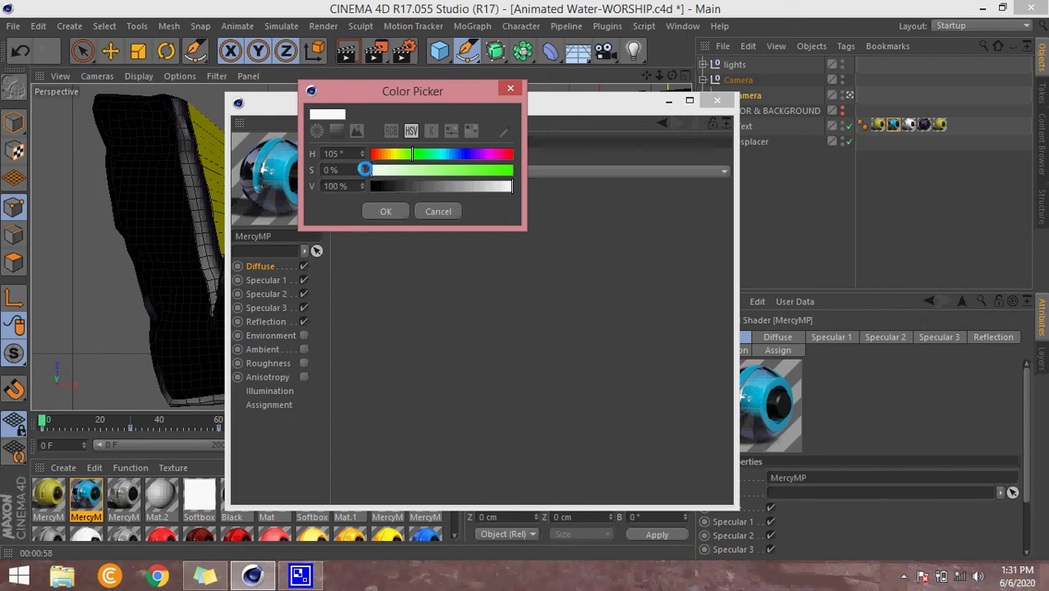
{"action": "left_click", "coordinate": [384, 211]}
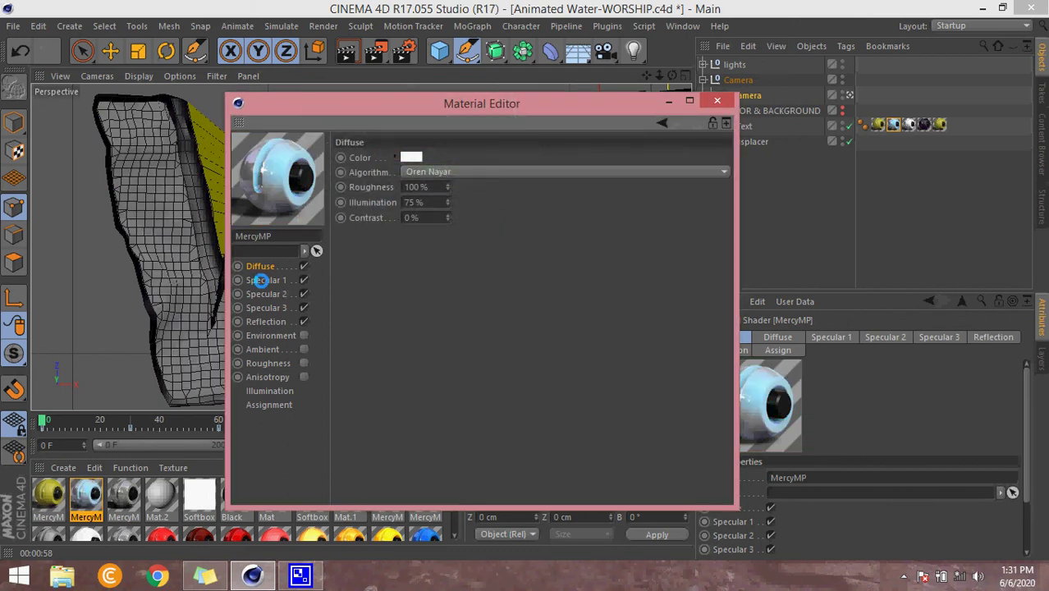
Make this material's Specular 2 colour white by removing its saturation.
{"action": "left_click", "coordinate": [259, 280]}
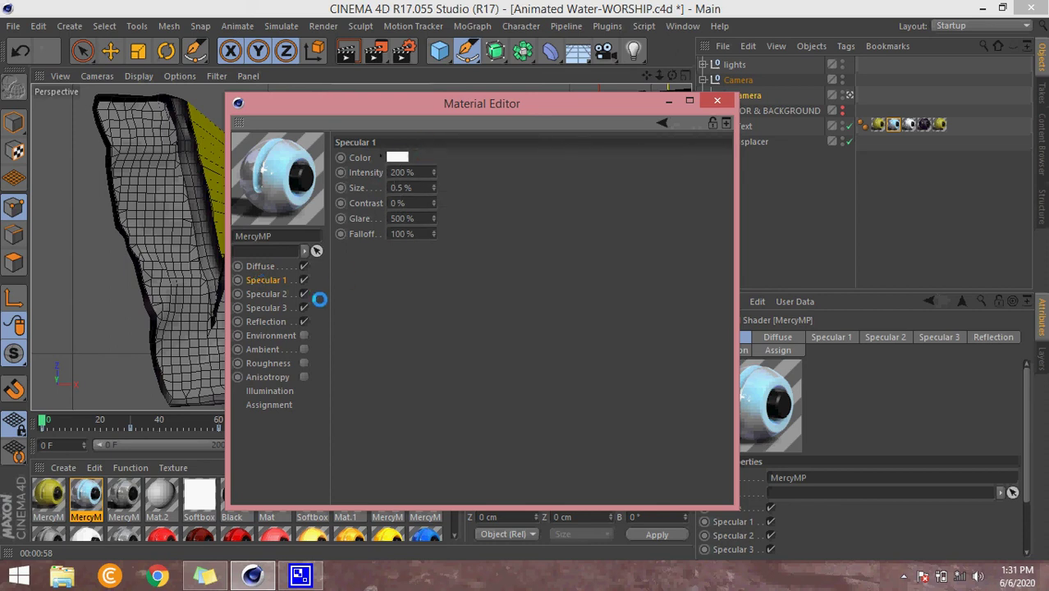
{"action": "left_click", "coordinate": [280, 294]}
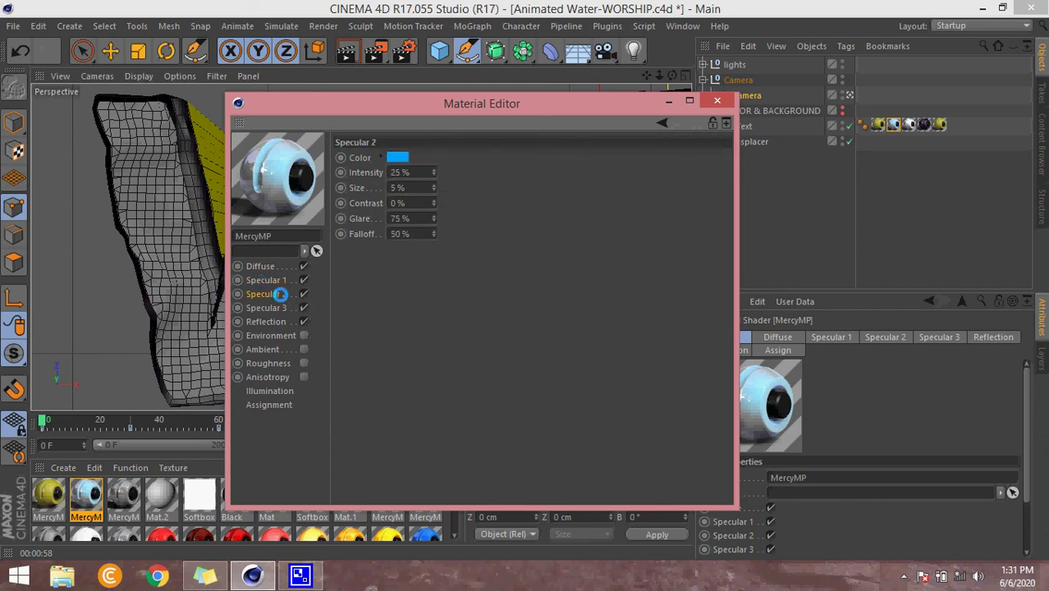
{"action": "left_click", "coordinate": [397, 157]}
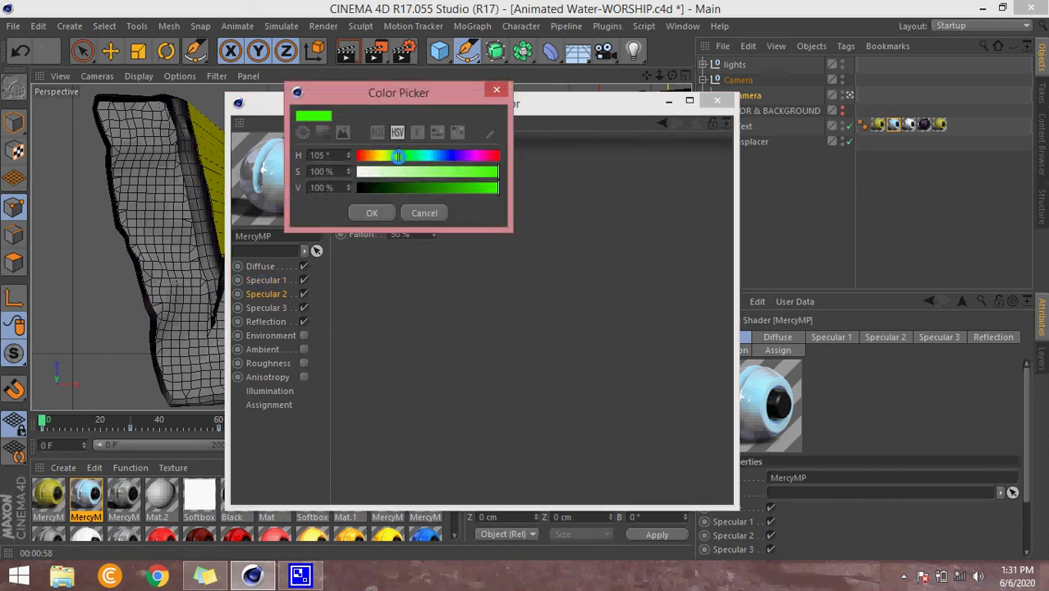
{"action": "left_click_drag", "start_coordinate": [496, 171], "coordinate": [358, 171]}
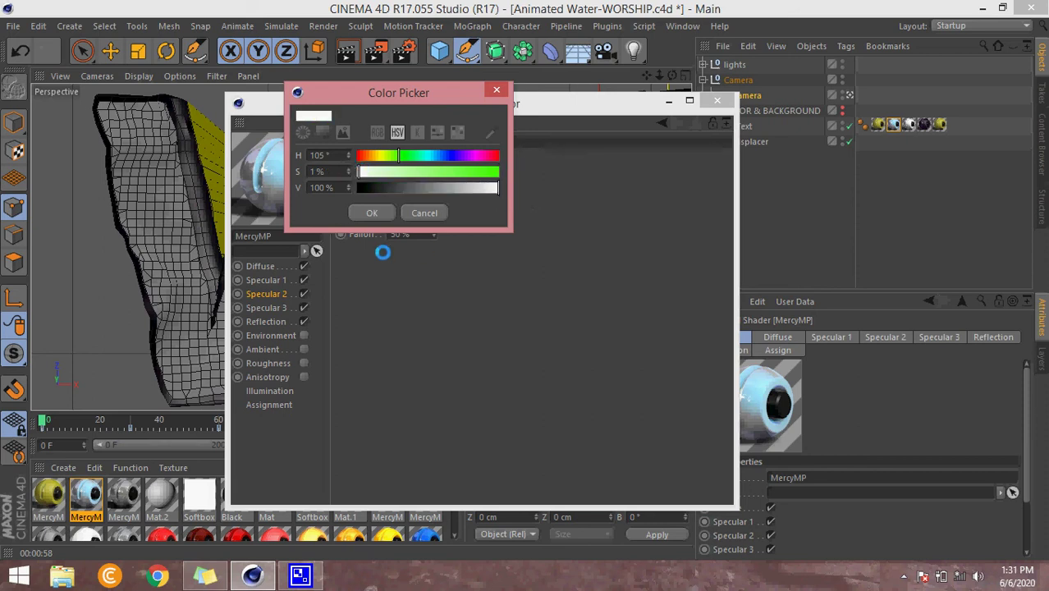
{"action": "left_click", "coordinate": [369, 213]}
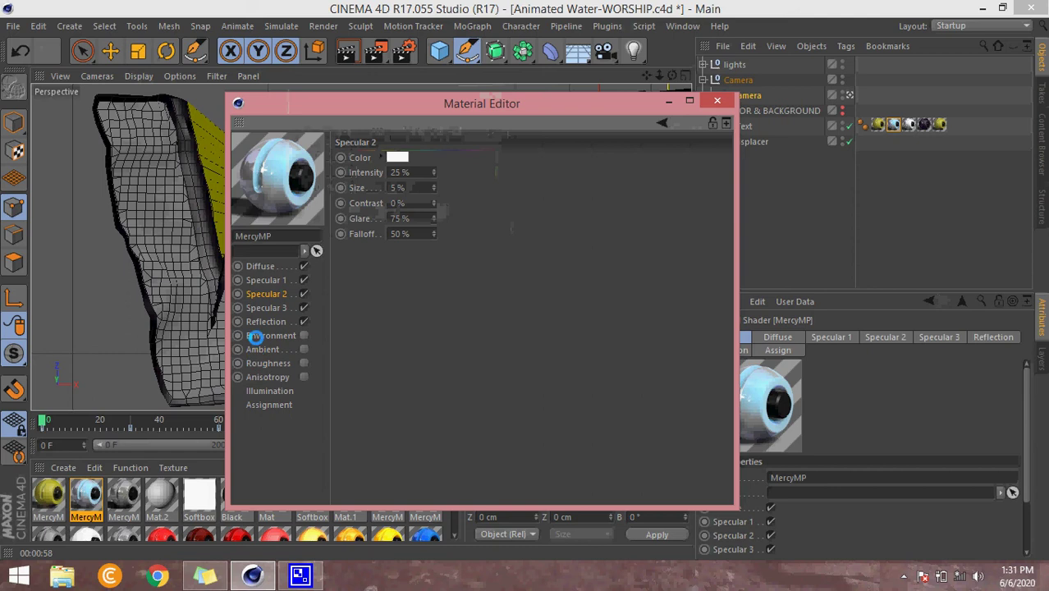
Set the Specular 3 colour to white at 0% saturation and close the Material Editor.
{"action": "left_click", "coordinate": [267, 307]}
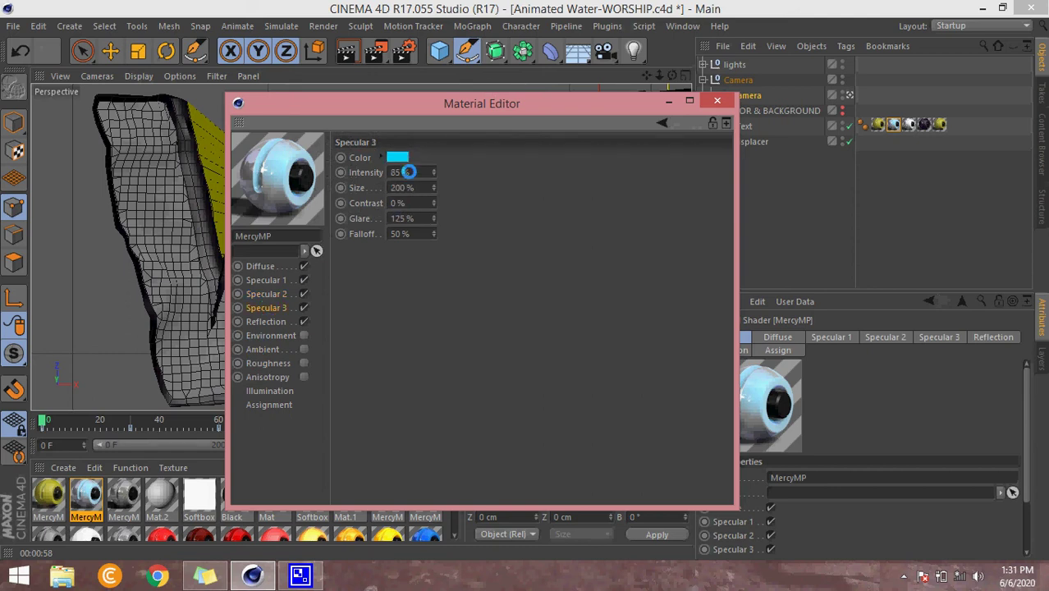
{"action": "left_click", "coordinate": [397, 156]}
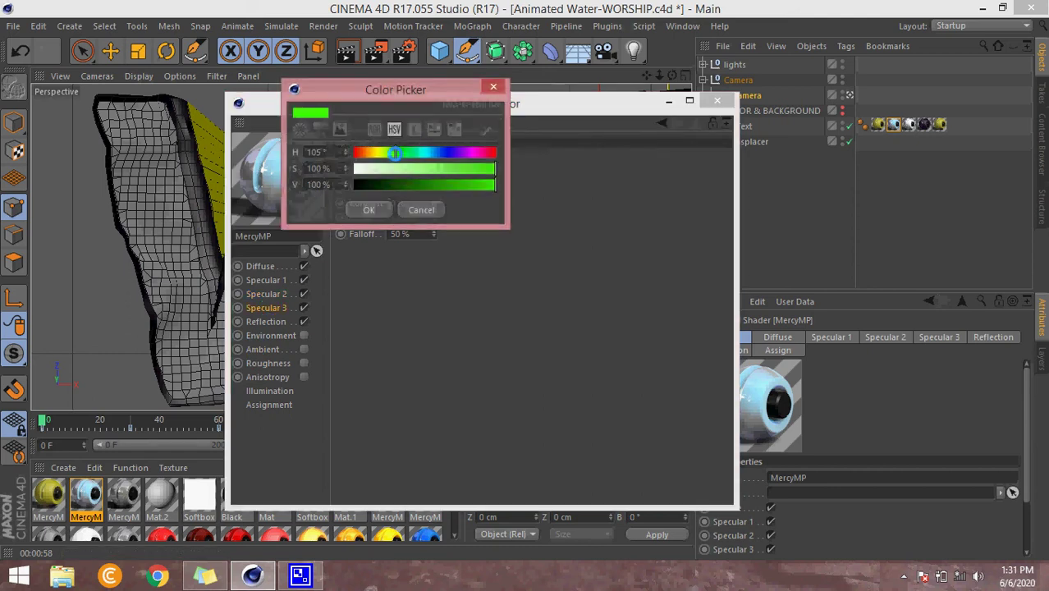
{"action": "left_click", "coordinate": [353, 168]}
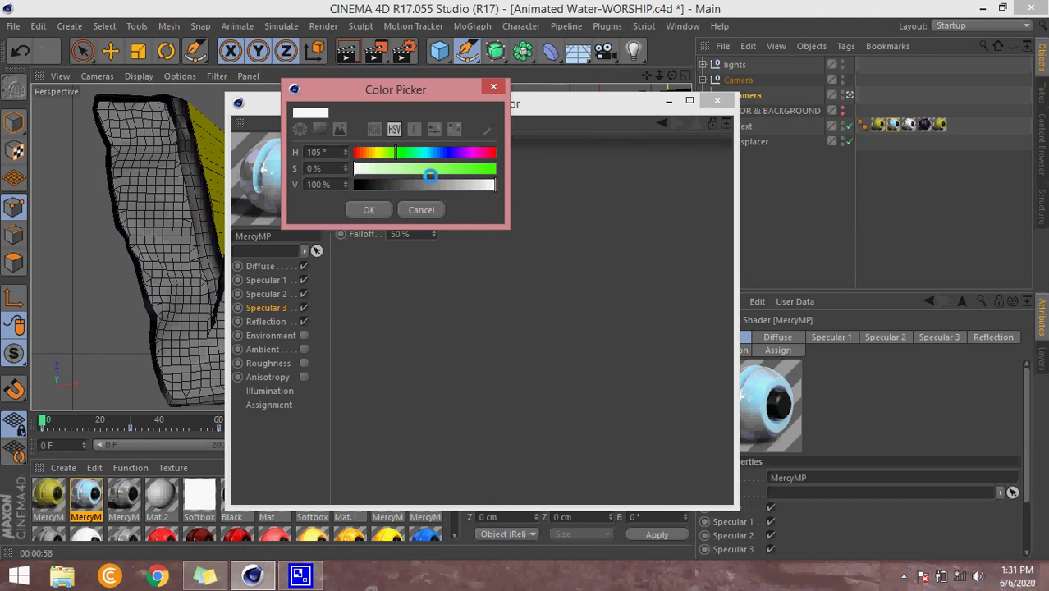
{"action": "left_click", "coordinate": [366, 209]}
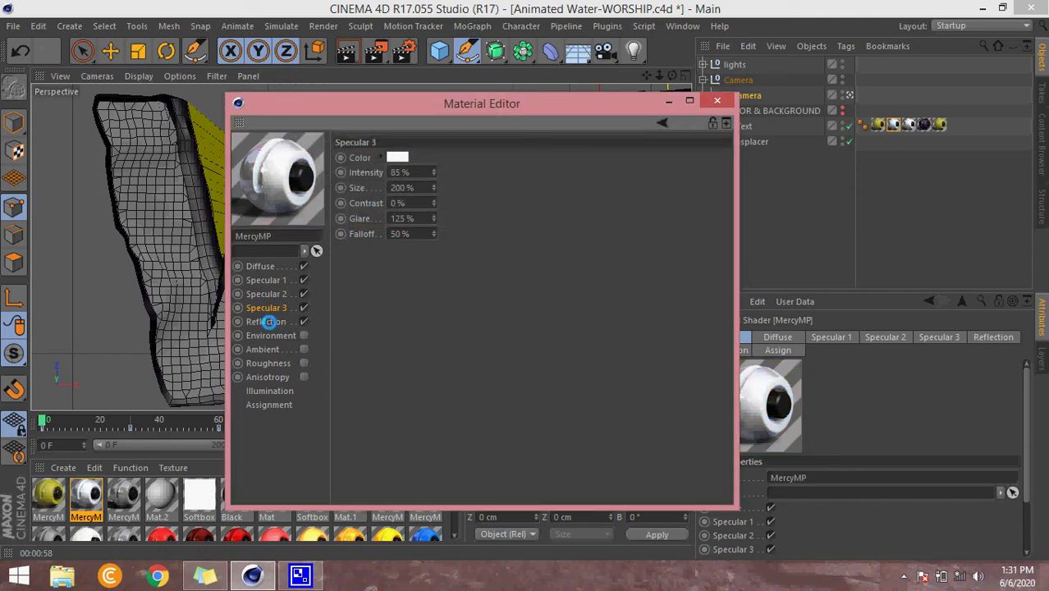
{"action": "left_click", "coordinate": [268, 322]}
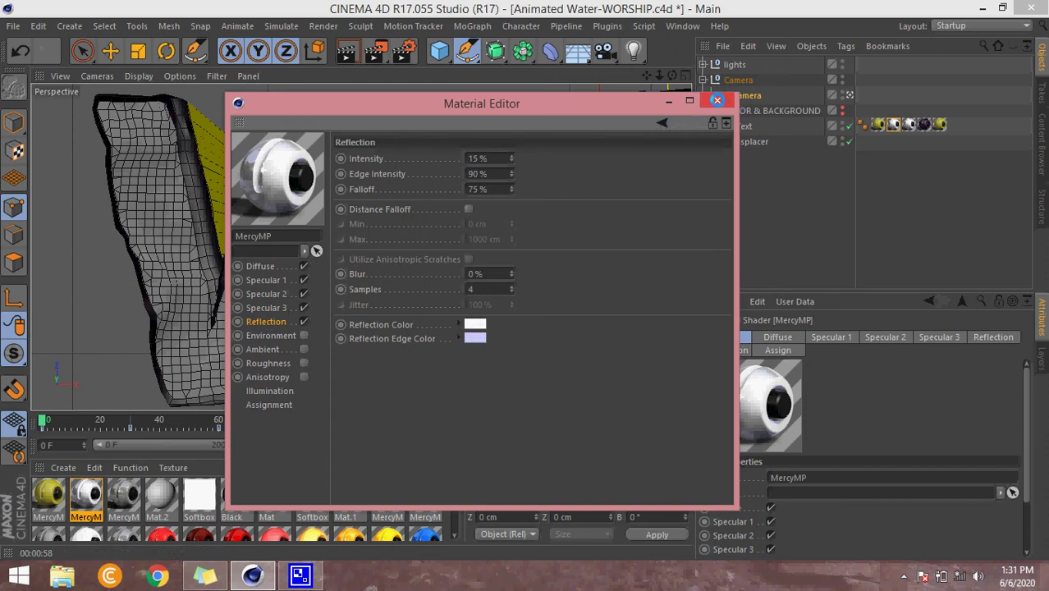
{"action": "left_click", "coordinate": [718, 100]}
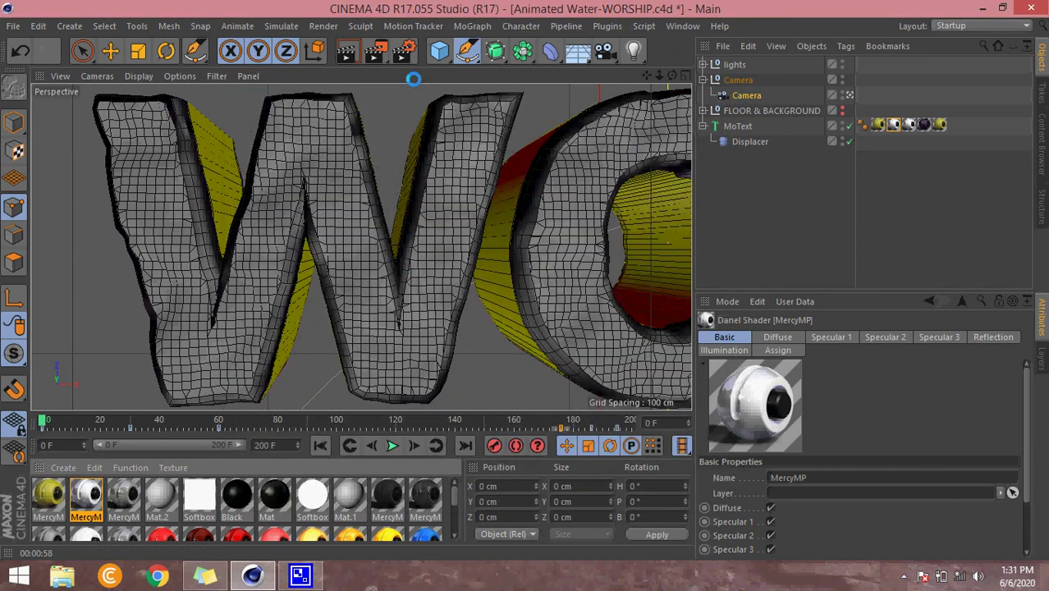
Render a viewport preview at frame 0 showing the white-faced WO letters.
{"action": "left_click", "coordinate": [347, 51]}
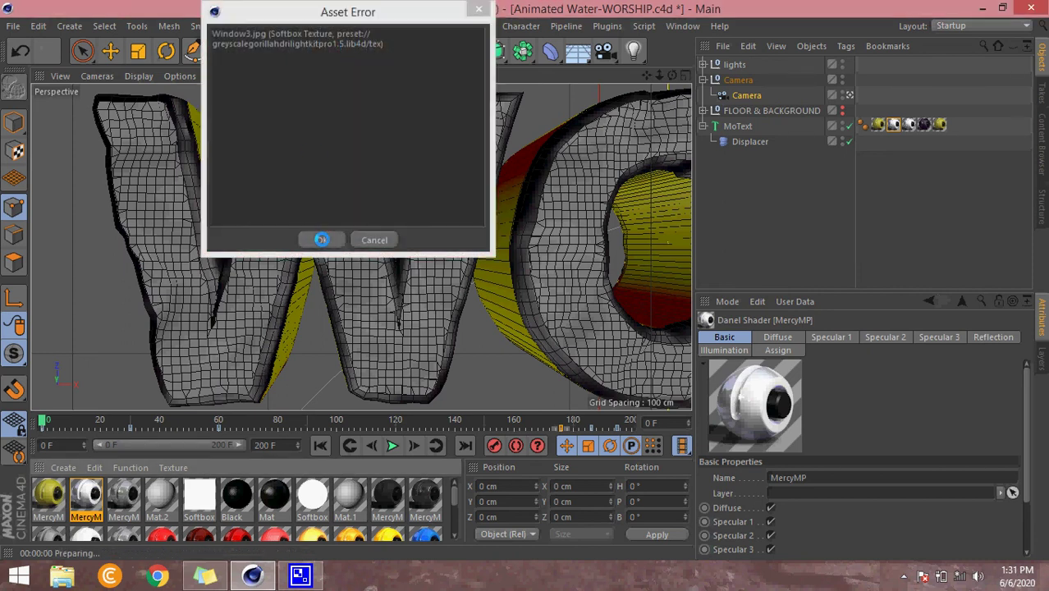
{"action": "left_click", "coordinate": [321, 239]}
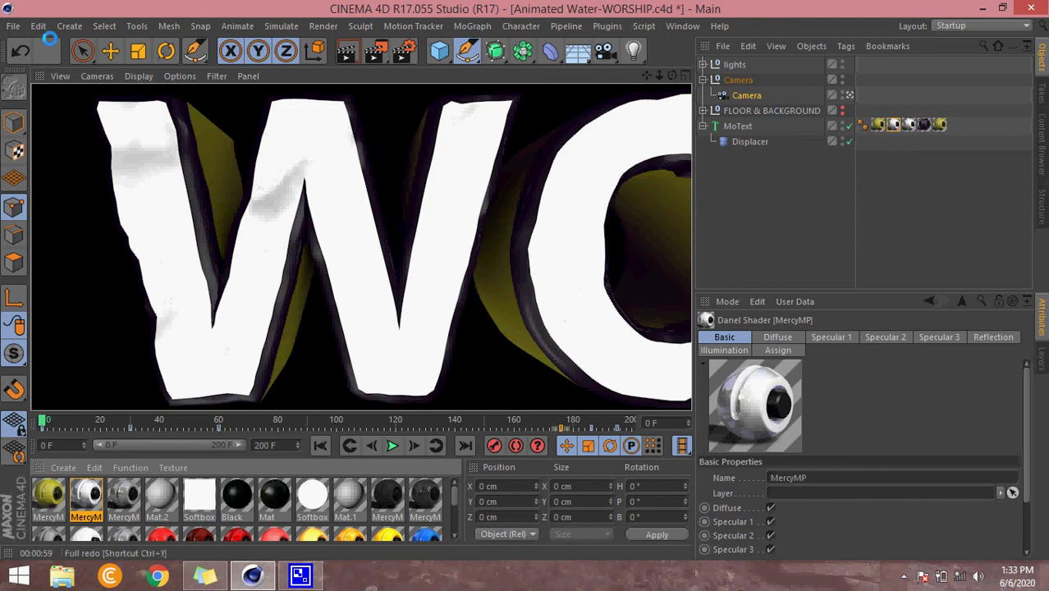
{"action": "left_click", "coordinate": [12, 24]}
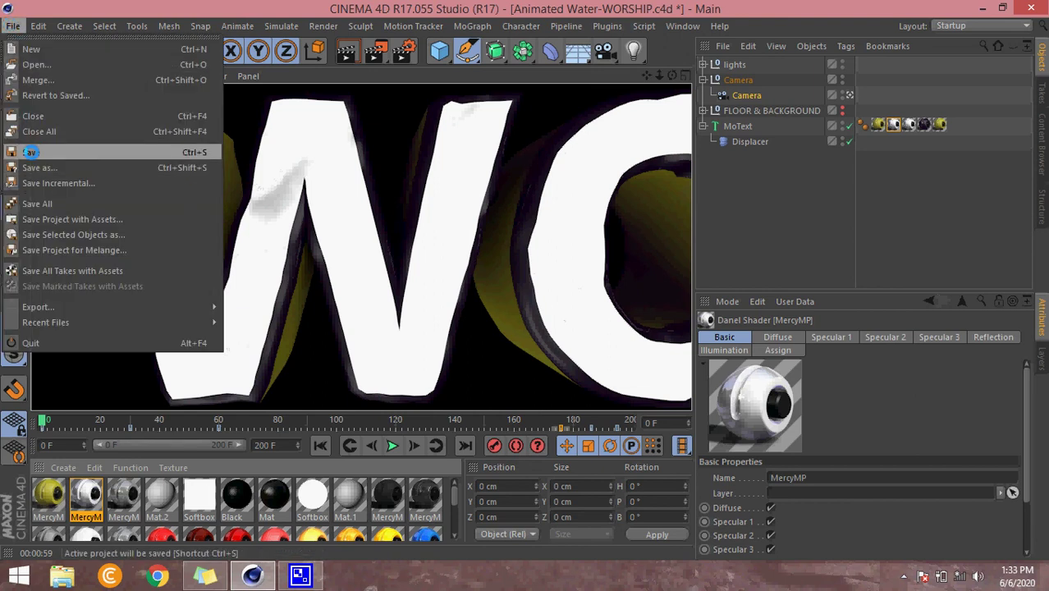
Save the project and set the render Frame Range to All Frames (0–200).
{"action": "left_click", "coordinate": [25, 152]}
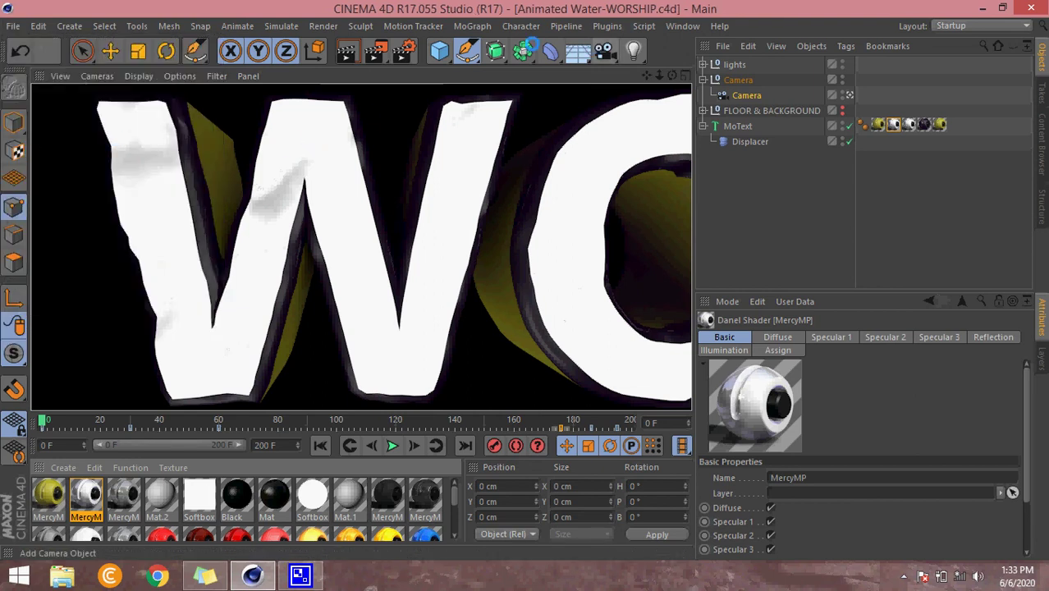
{"action": "left_click", "coordinate": [403, 51]}
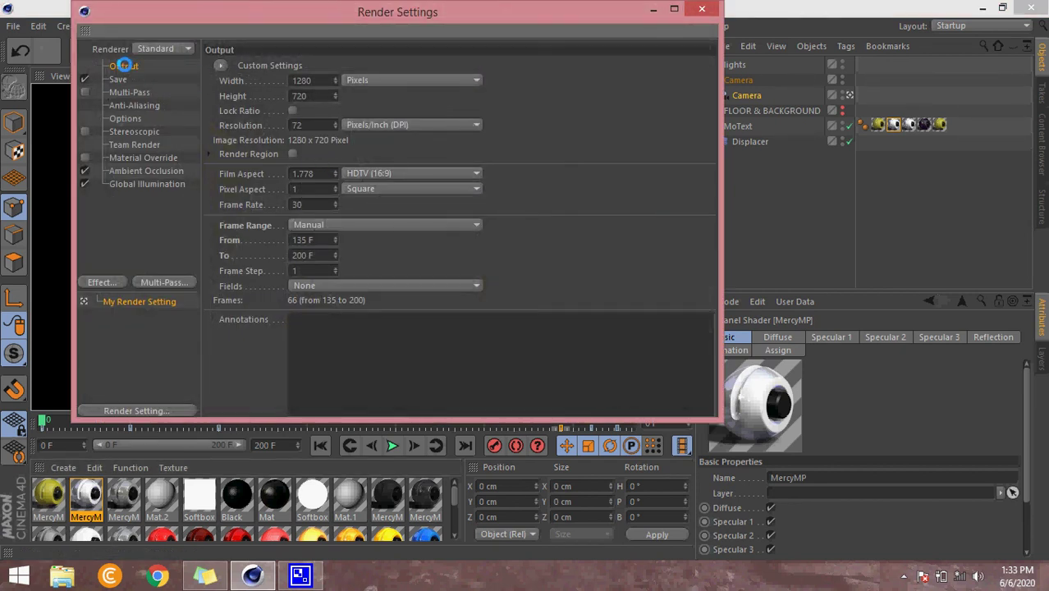
{"action": "left_click", "coordinate": [318, 221]}
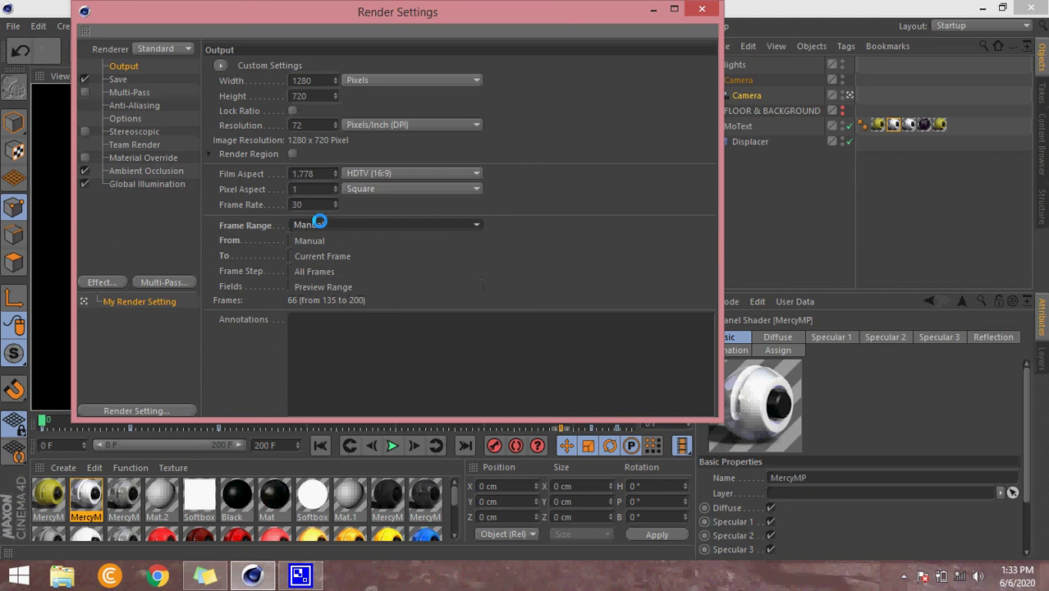
{"action": "left_click", "coordinate": [320, 271]}
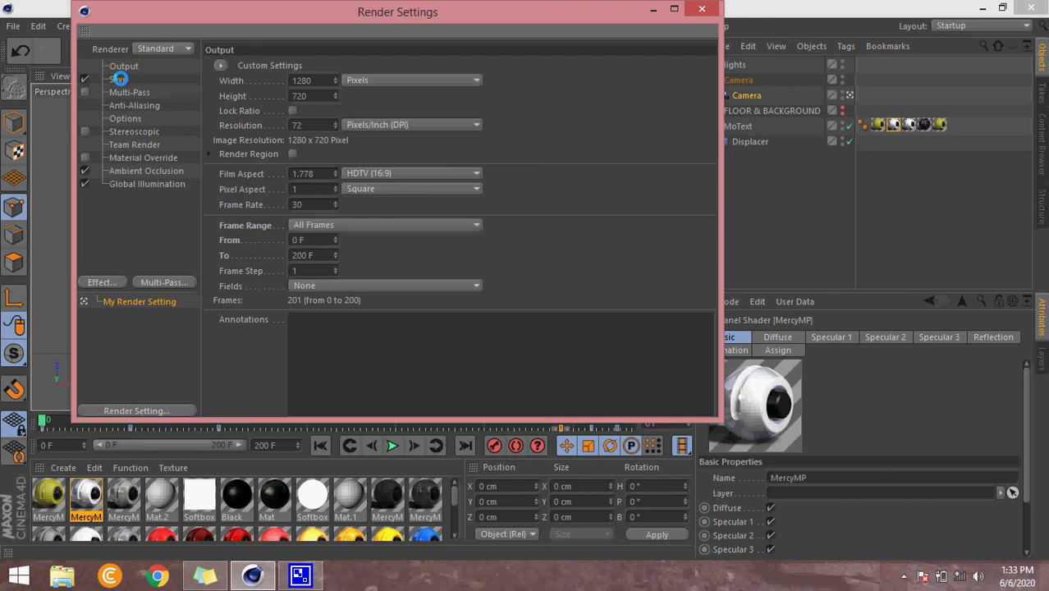
Save renders as Animated Water-WORSHIP in its matching folder, then close Render Settings.
{"action": "left_click", "coordinate": [118, 79]}
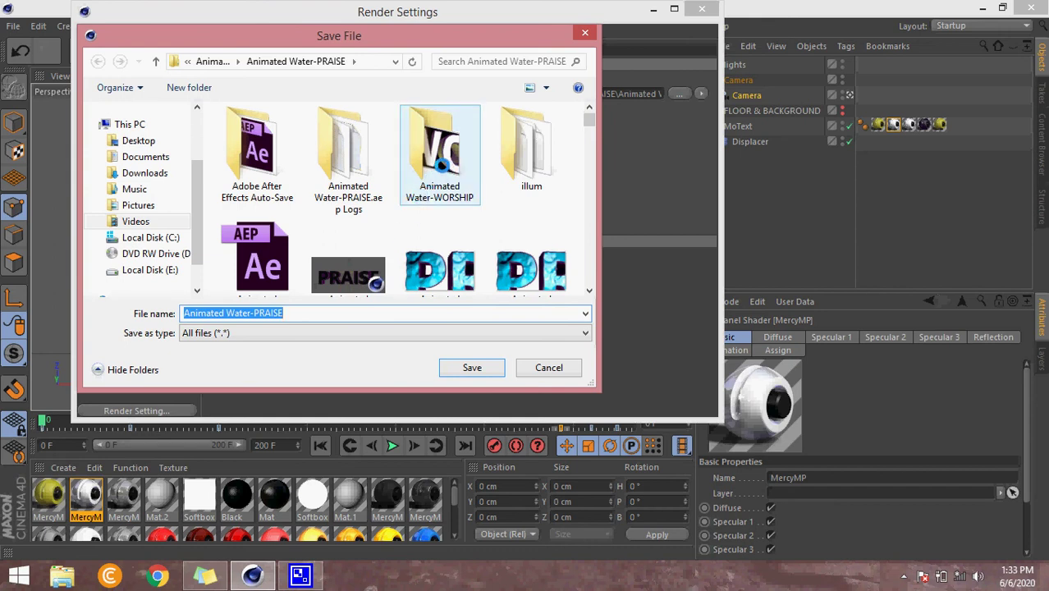
{"action": "double_click", "coordinate": [440, 160]}
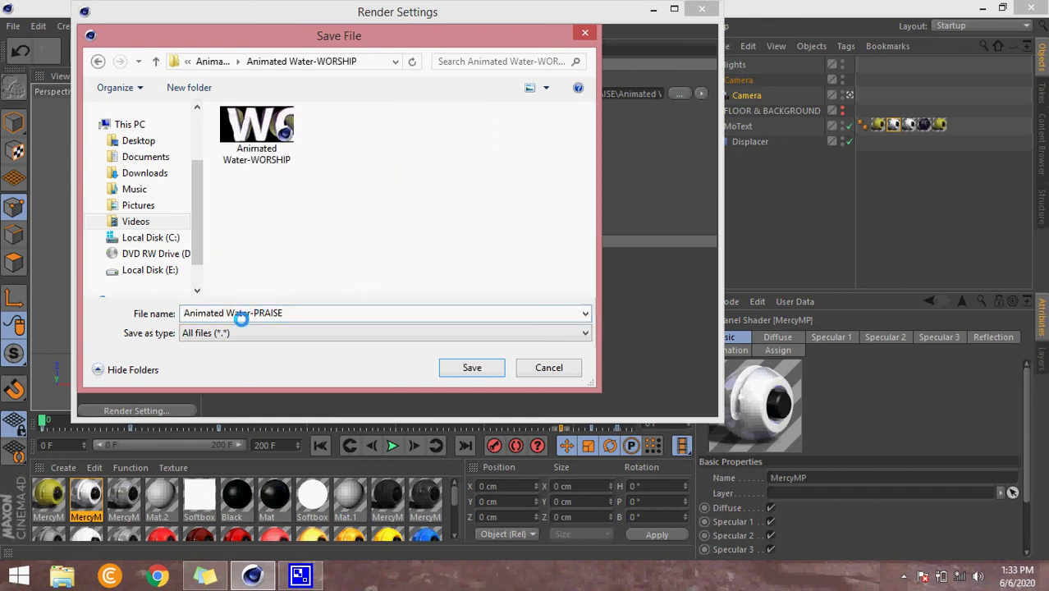
{"action": "left_click", "coordinate": [290, 316]}
{"action": "double_click", "coordinate": [290, 316]}
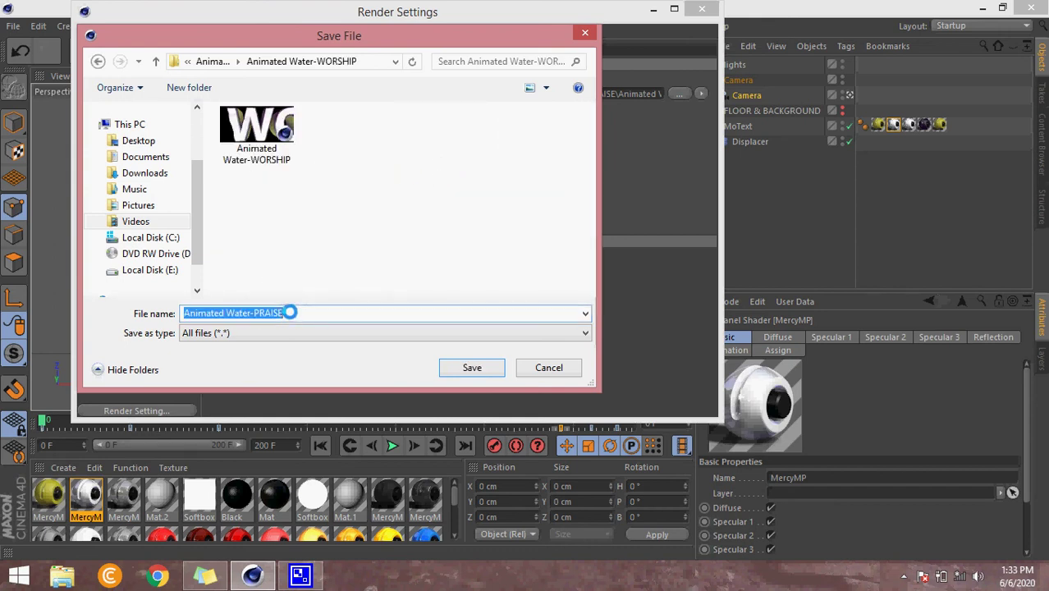
{"action": "left_click", "coordinate": [290, 314]}
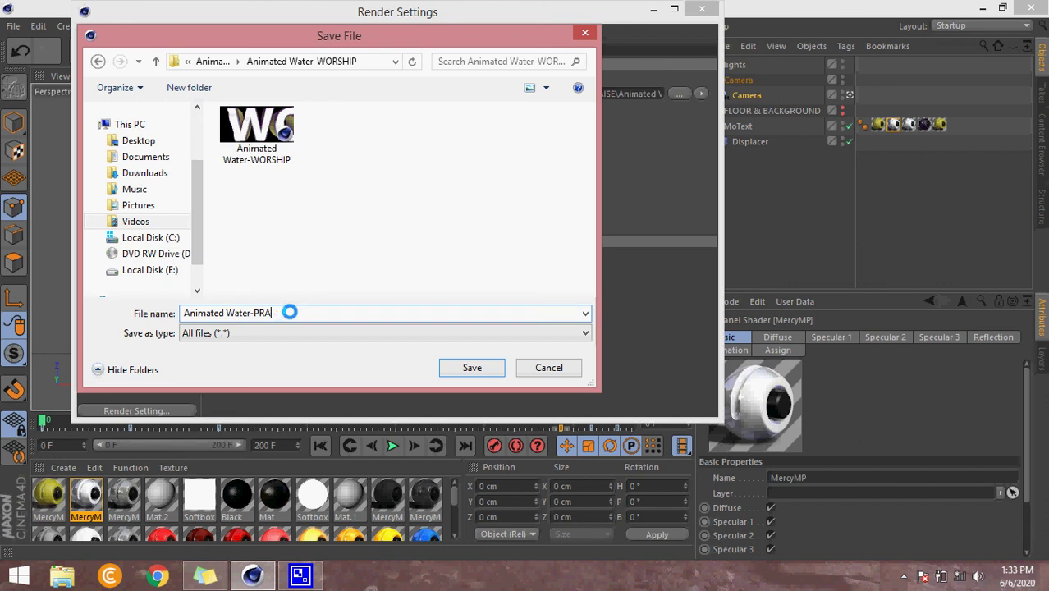
{"action": "key", "text": "BackSpace"}
{"action": "key", "text": "BackSpace"}
{"action": "key", "text": "BackSpace"}
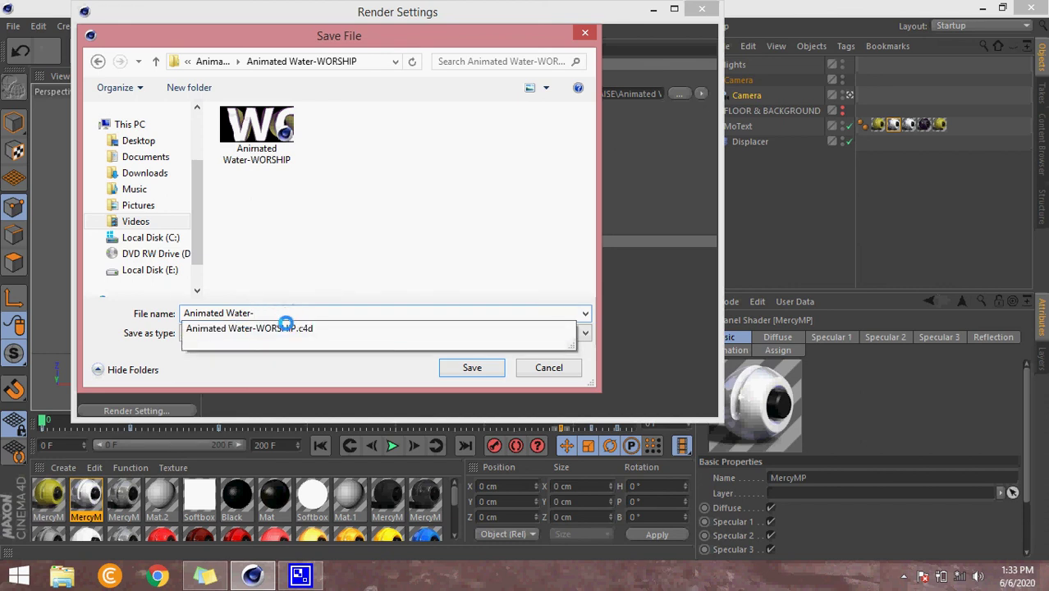
{"action": "left_click", "coordinate": [280, 329]}
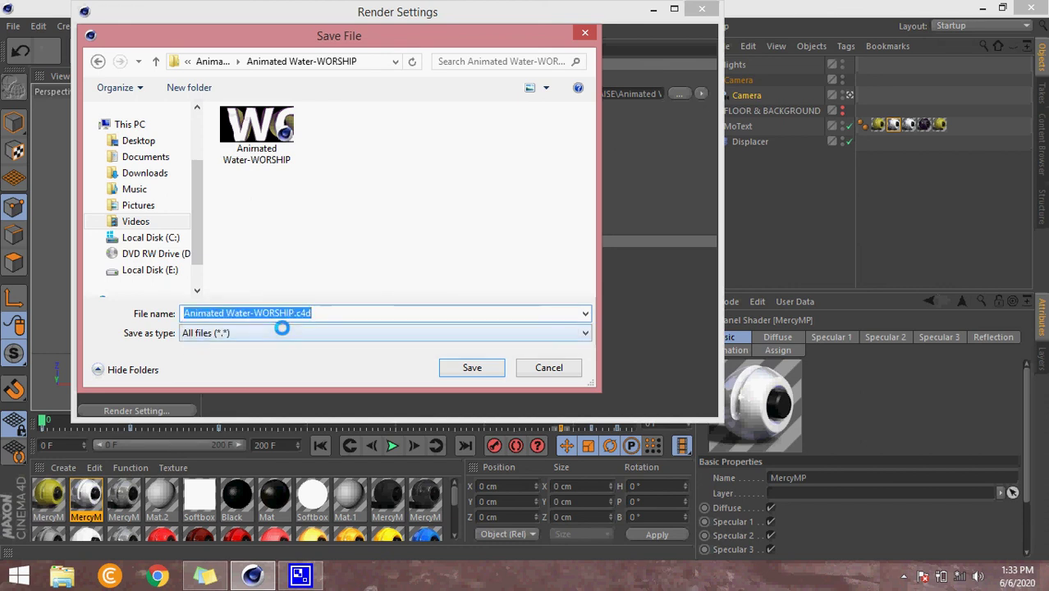
{"action": "key", "text": "BackSpace"}
{"action": "key", "text": "BackSpace"}
{"action": "key", "text": "BackSpace"}
{"action": "key", "text": "BackSpace"}
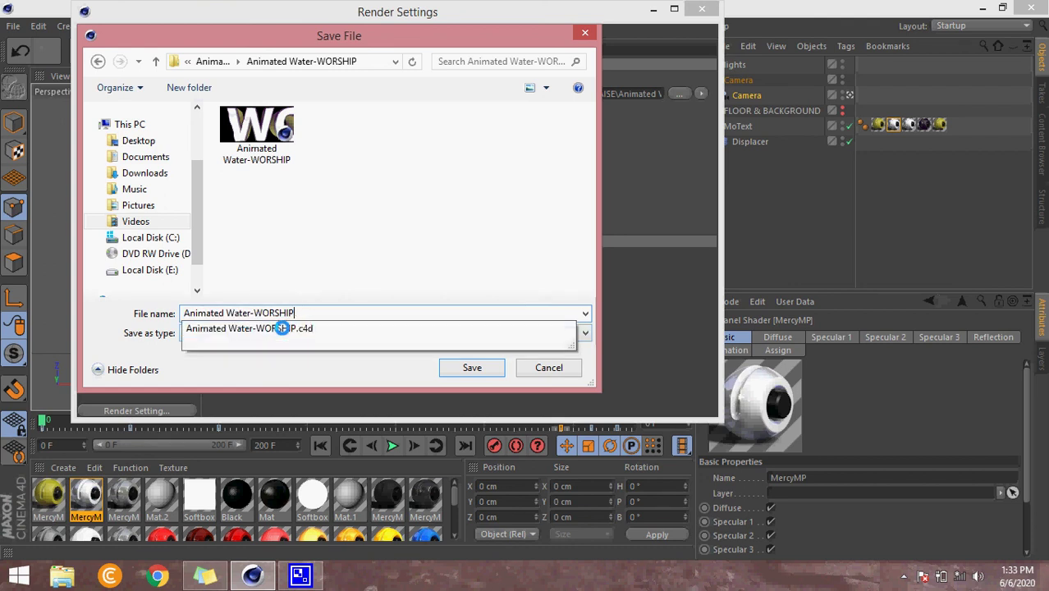
{"action": "key", "text": "Escape"}
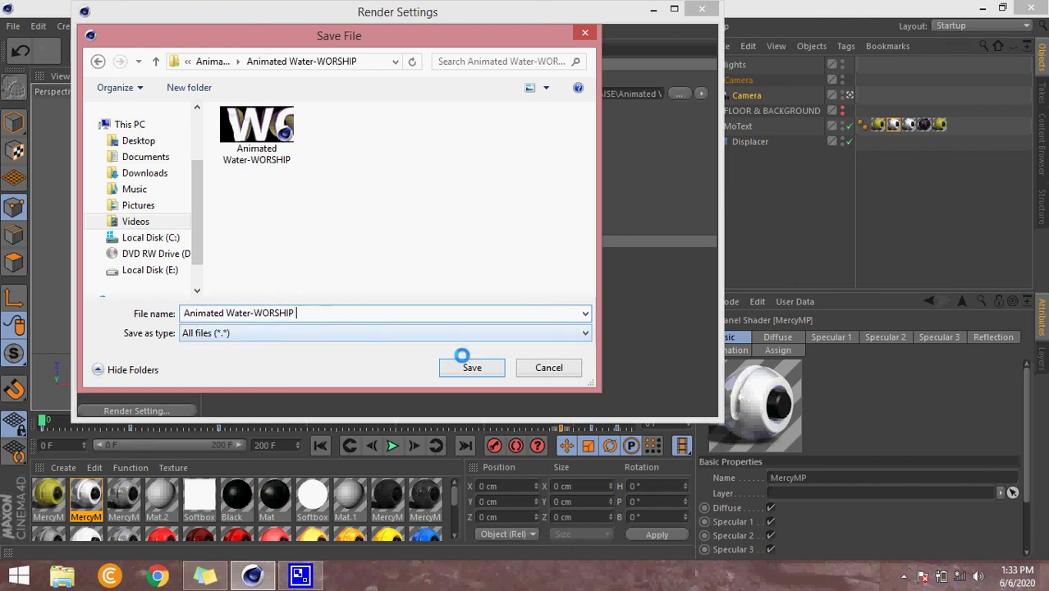
{"action": "left_click", "coordinate": [473, 367]}
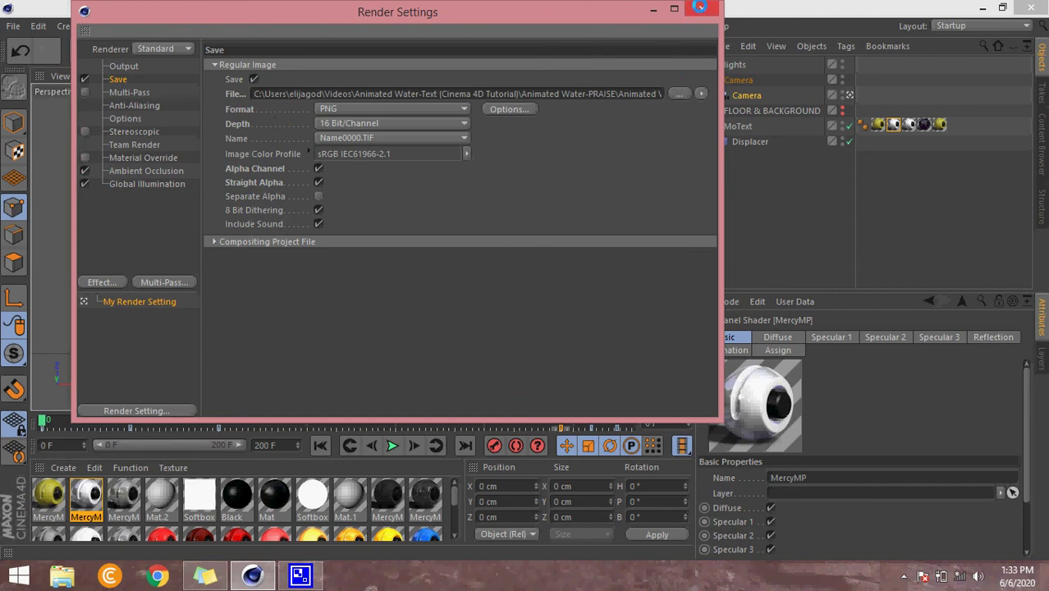
{"action": "left_click", "coordinate": [699, 7]}
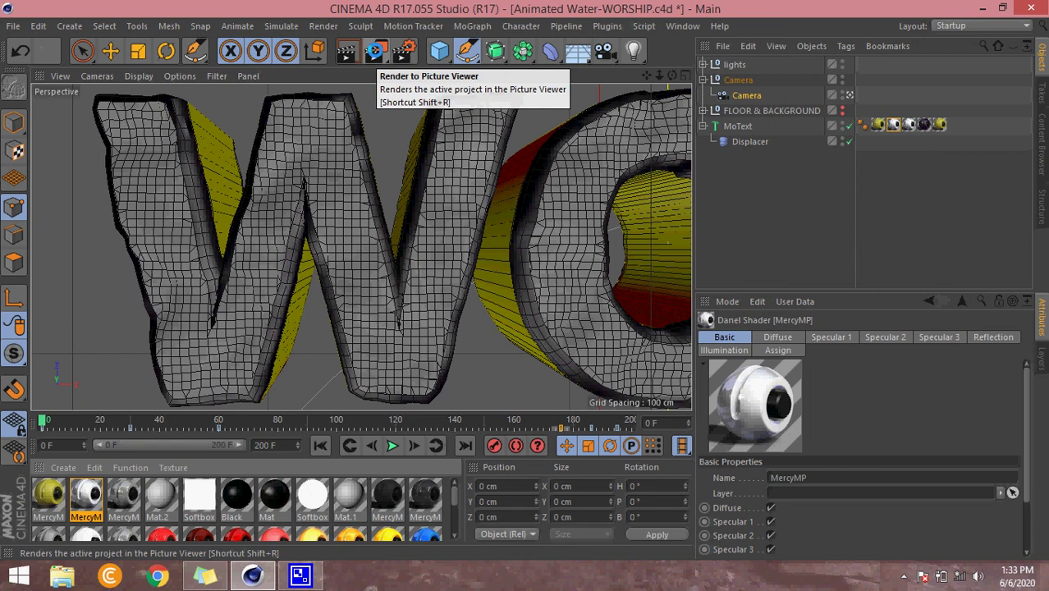
Render all 201 frames to the Picture Viewer despite the asset error, viewing at 50% zoom.
{"action": "left_click", "coordinate": [374, 53]}
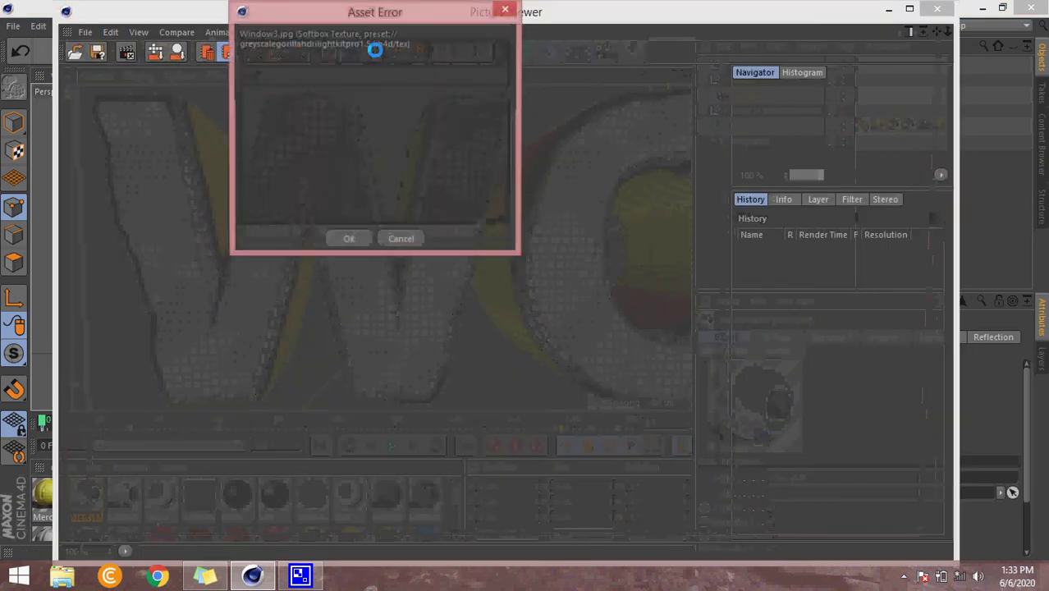
{"action": "left_click", "coordinate": [345, 240]}
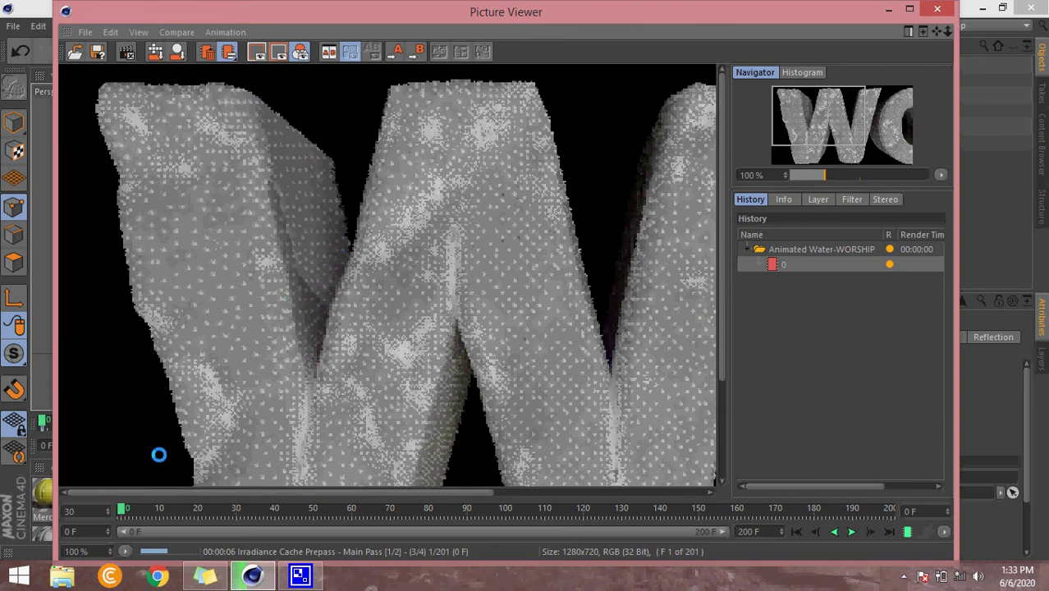
{"action": "left_click_drag", "start_coordinate": [110, 551], "coordinate": [110, 551]}
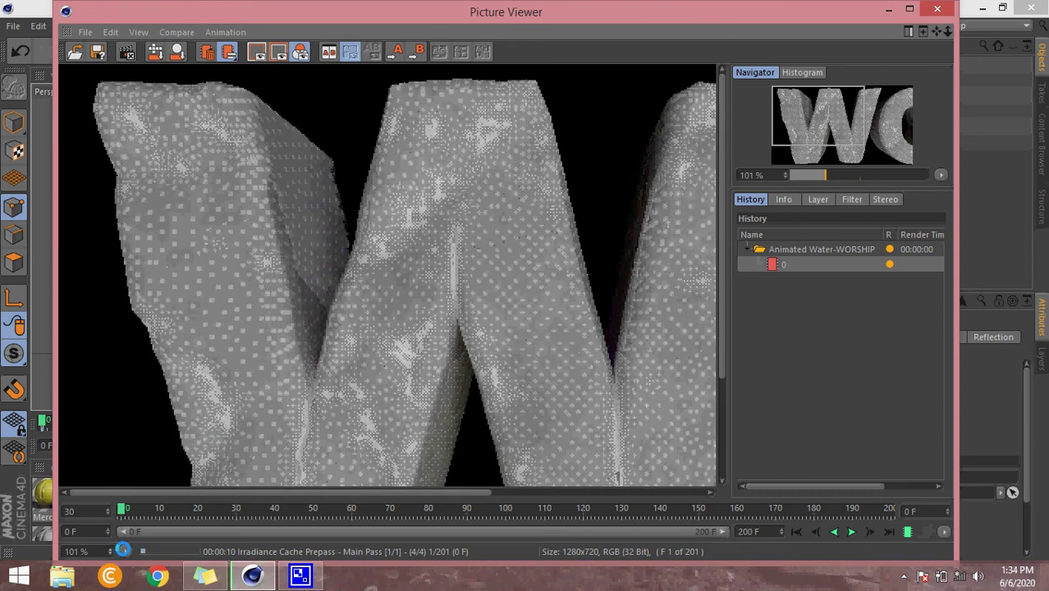
{"action": "left_click", "coordinate": [122, 551]}
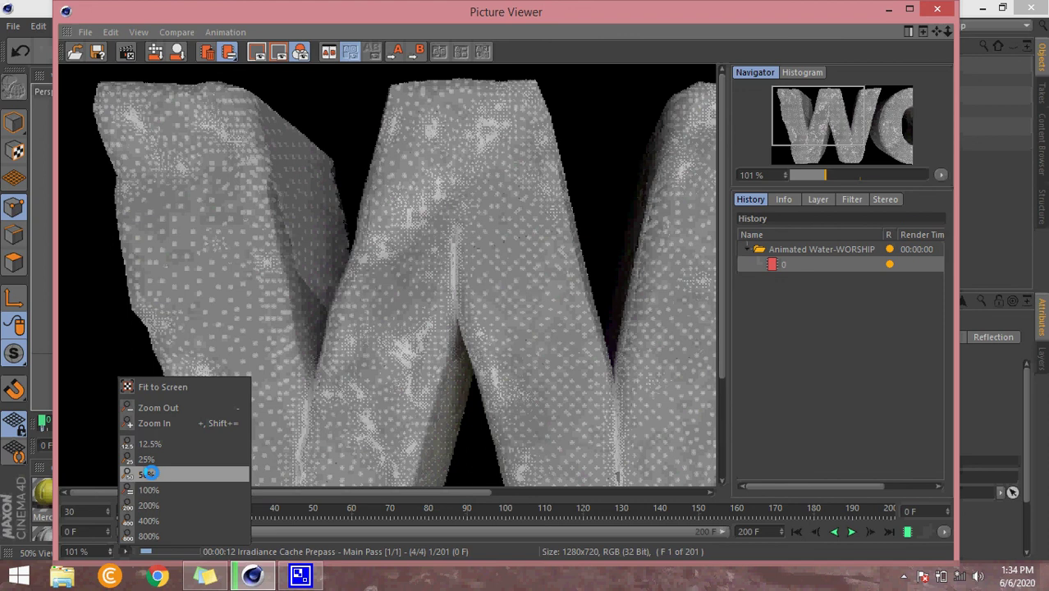
{"action": "left_click", "coordinate": [151, 474]}
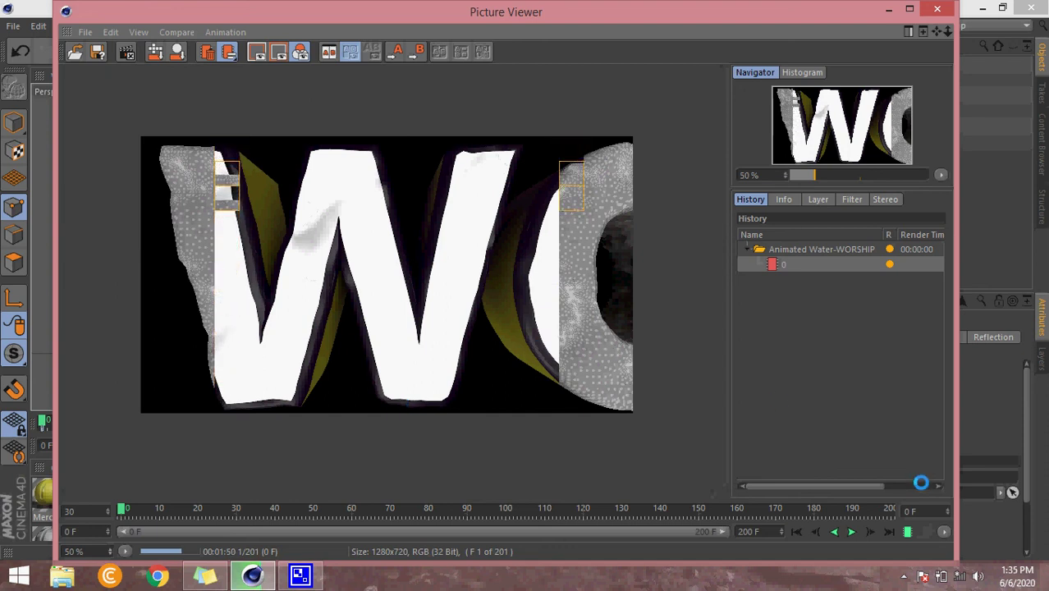
{"action": "left_click", "coordinate": [903, 575]}
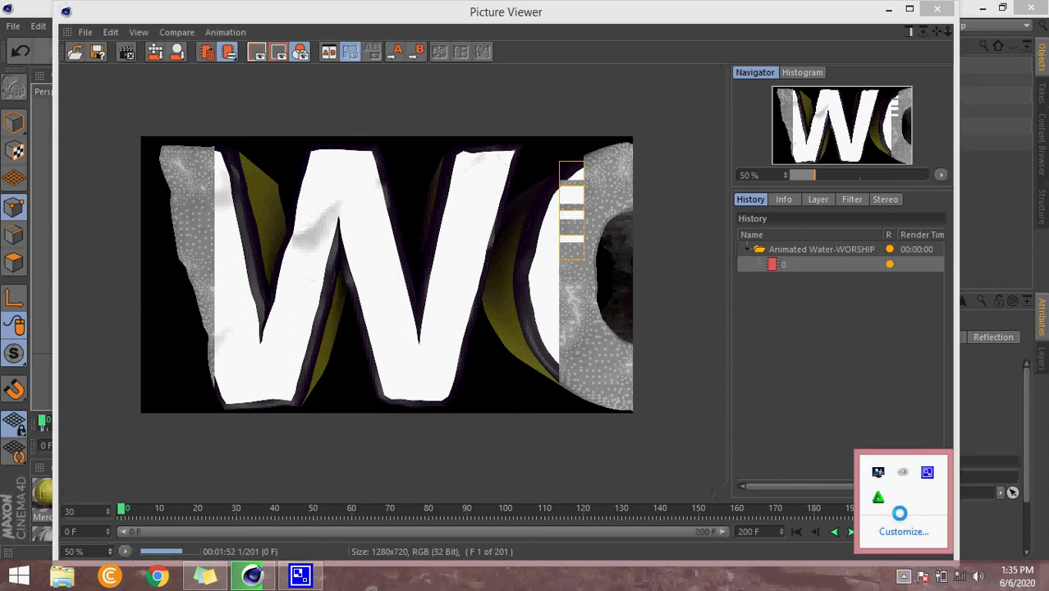
{"action": "right_click", "coordinate": [927, 473]}
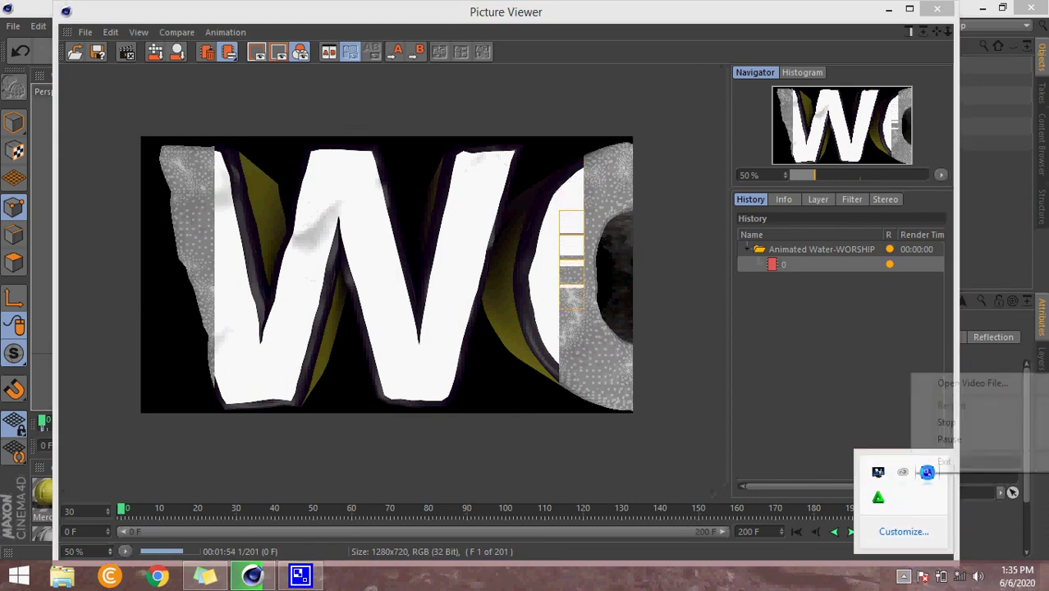